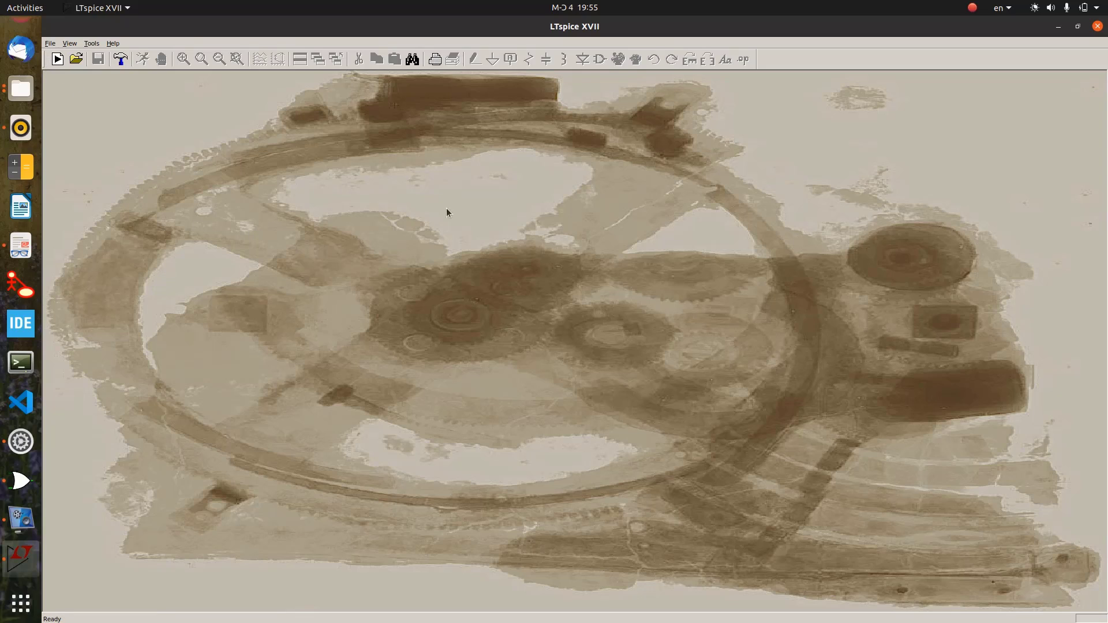
Create a new blank schematic.
click(58, 60)
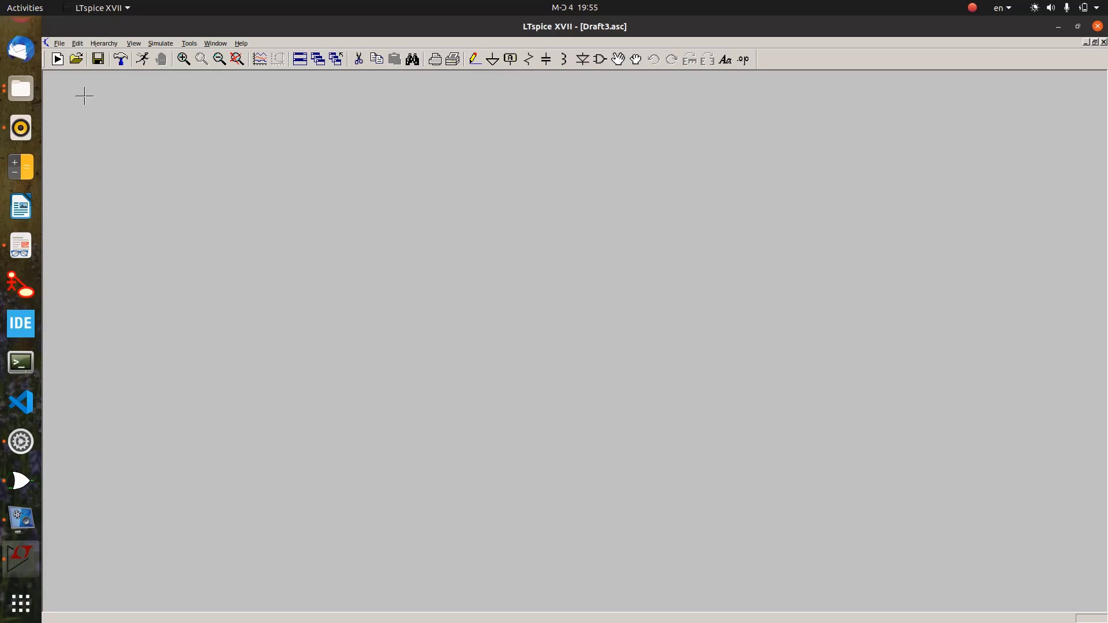
click(60, 44)
mouse_move(81, 47)
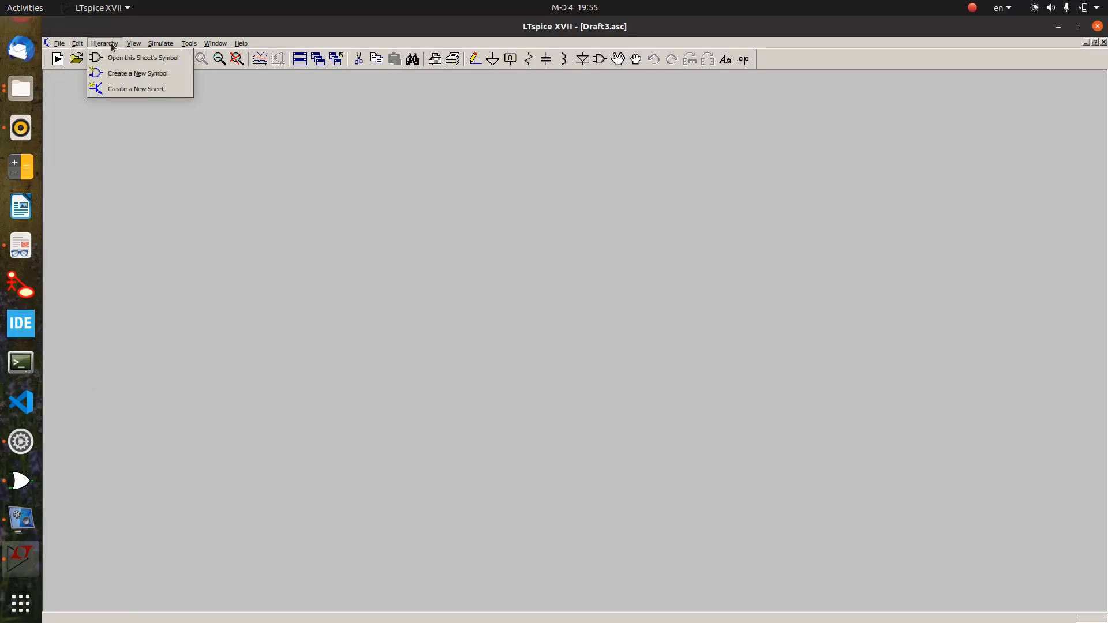
mouse_move(128, 44)
click(160, 58)
click(189, 44)
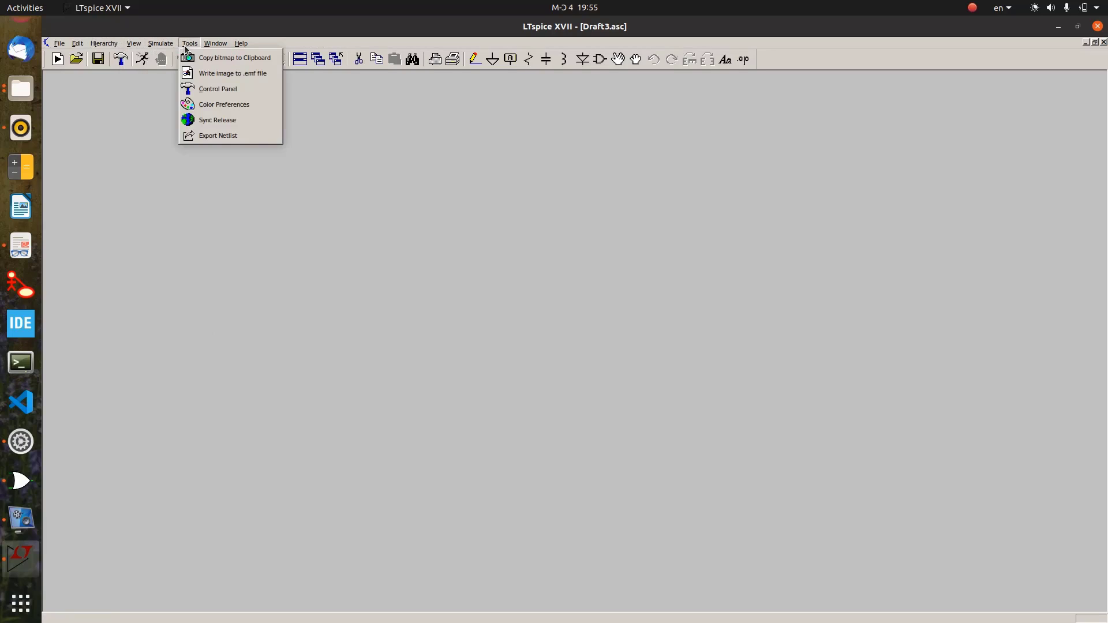
click(265, 44)
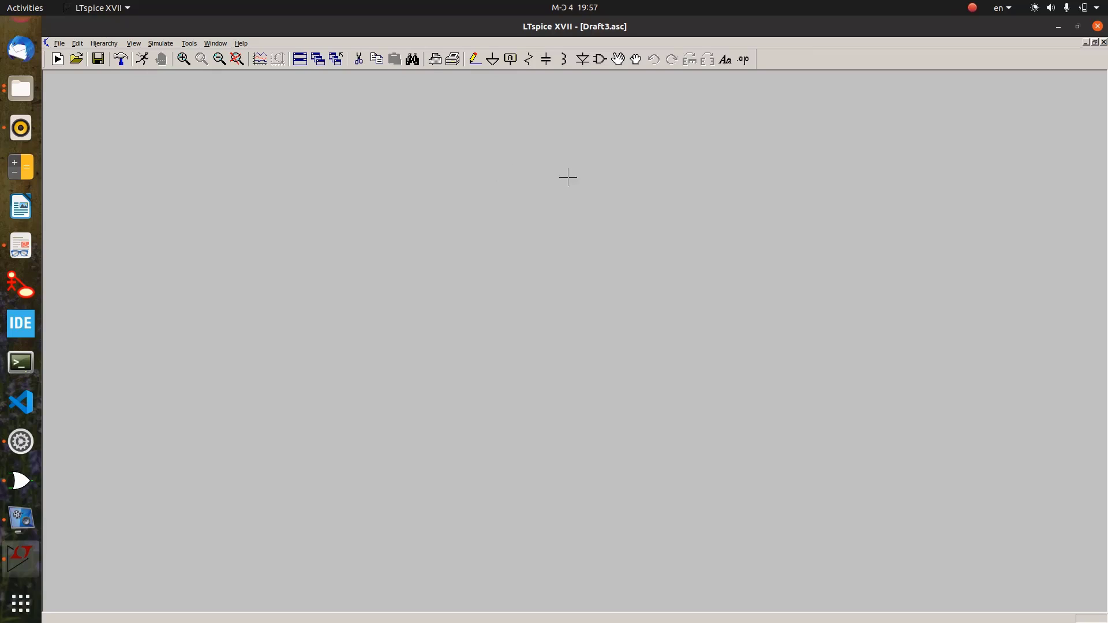
Find the LM358_NS op-amp in the component library and place one near the middle of the empty sheet.
click(600, 61)
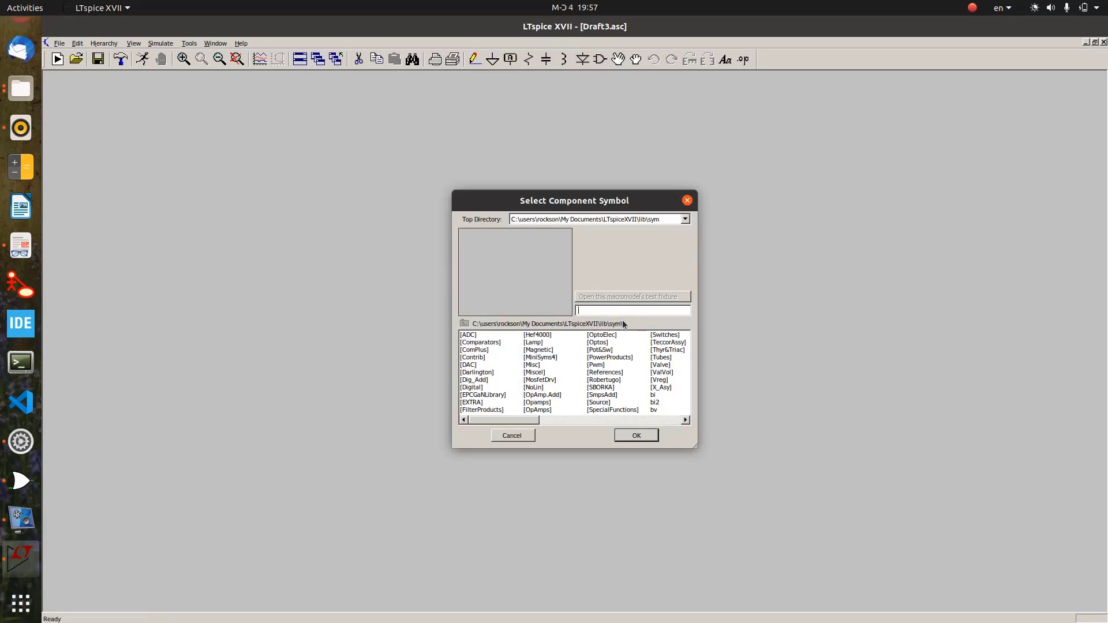
drag(537, 421, 488, 385)
click(609, 309)
text(lm)
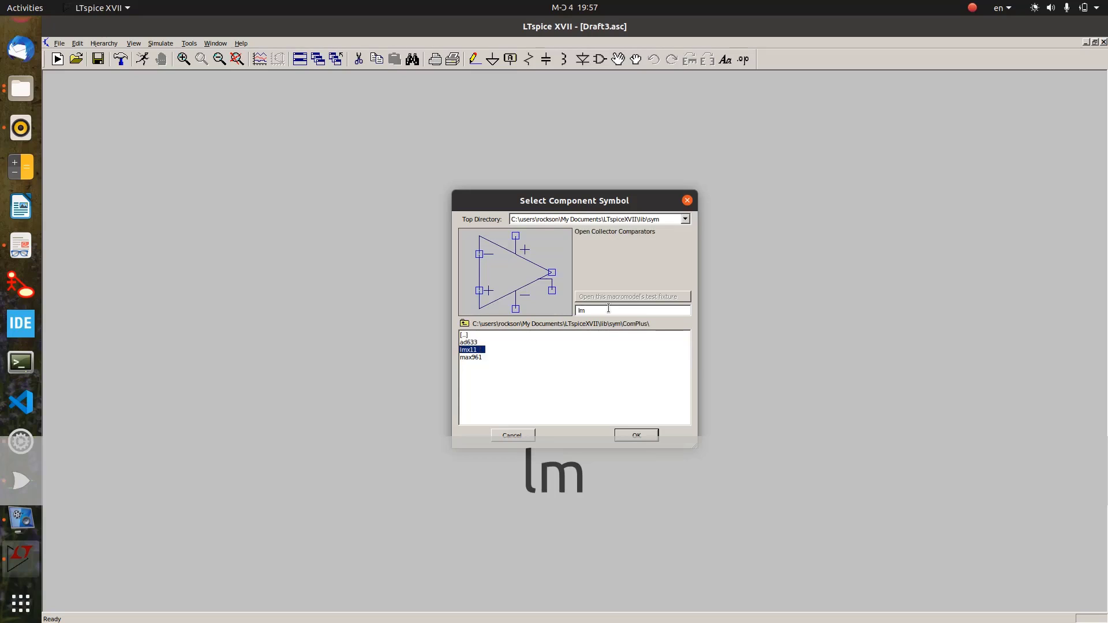
text(35)
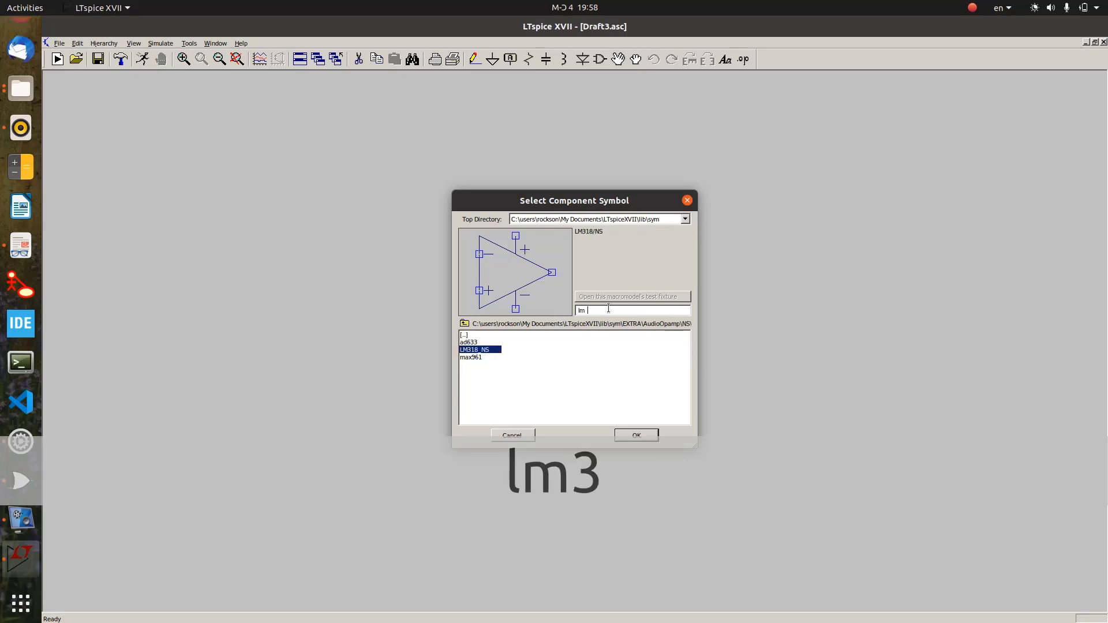
text(8)
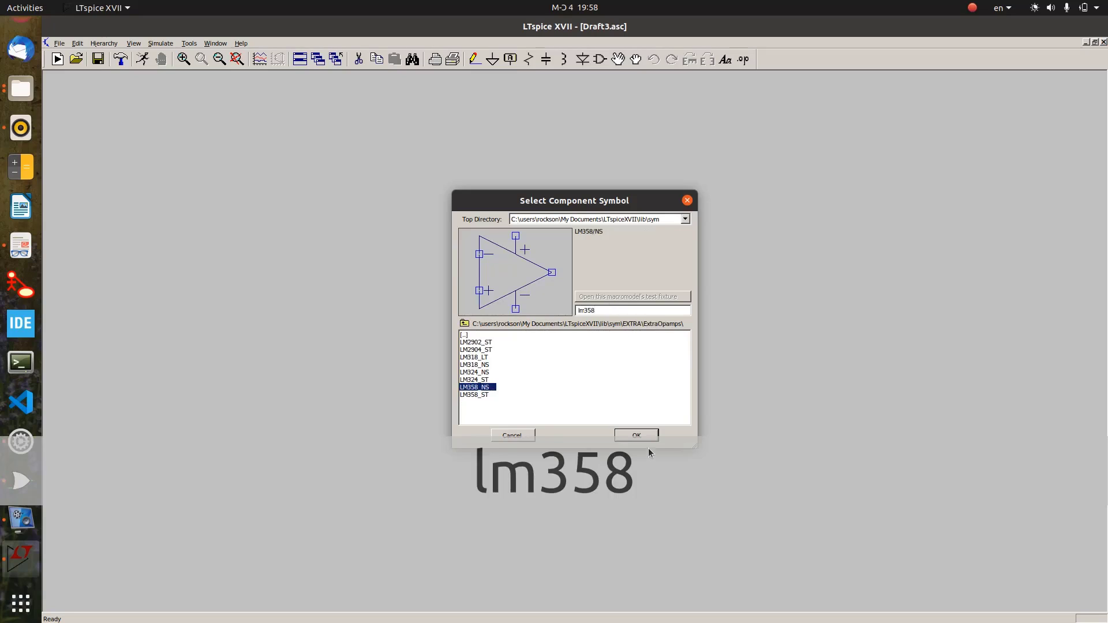
click(635, 435)
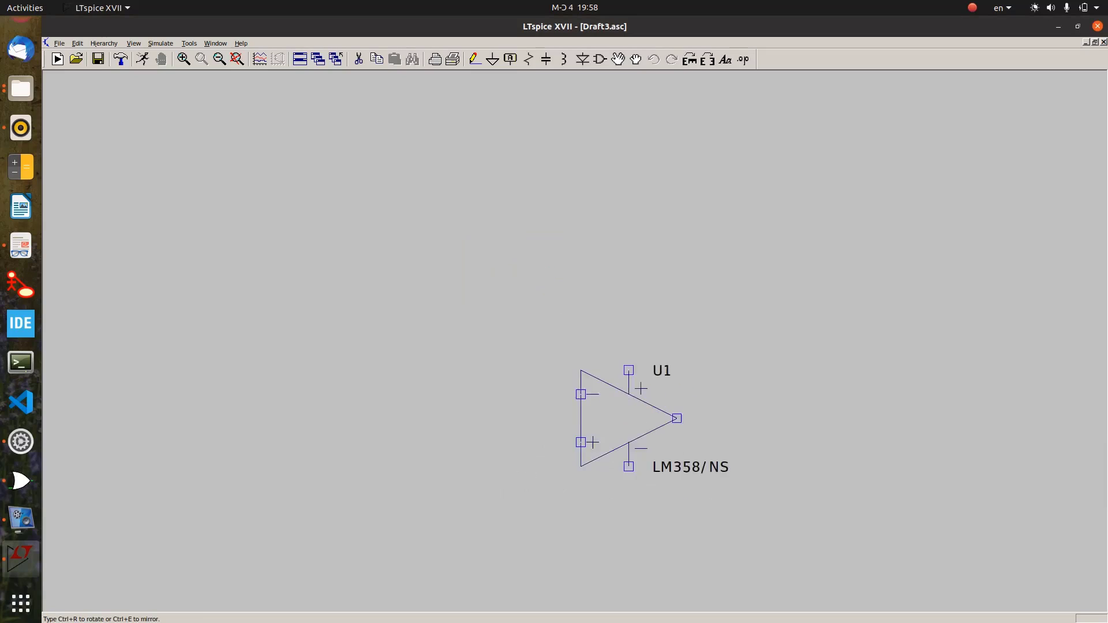
click(520, 334)
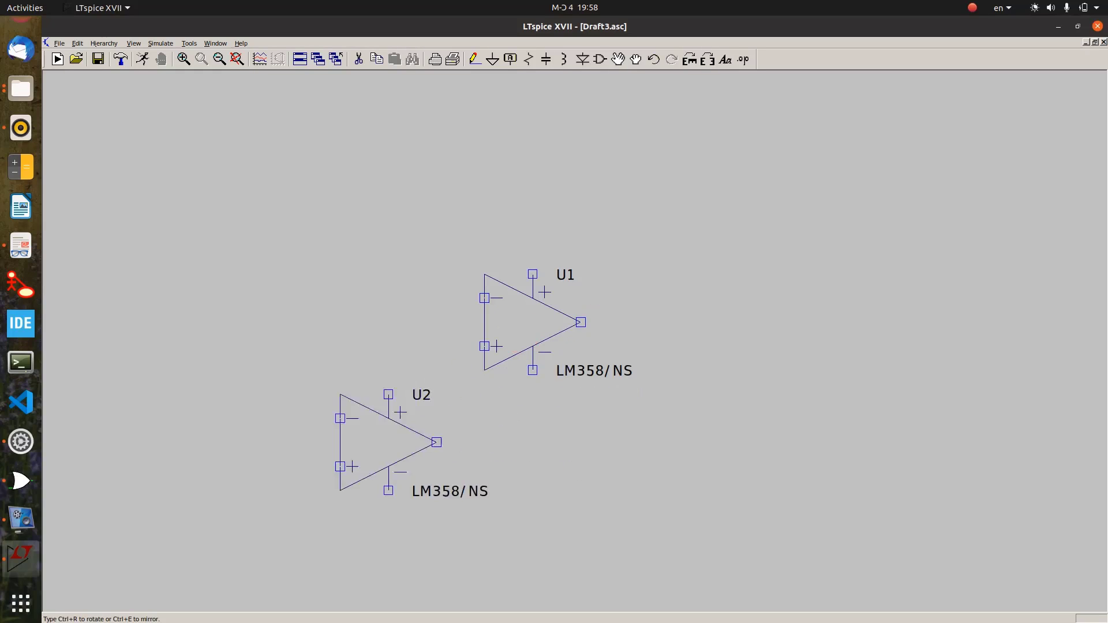
right_click(349, 422)
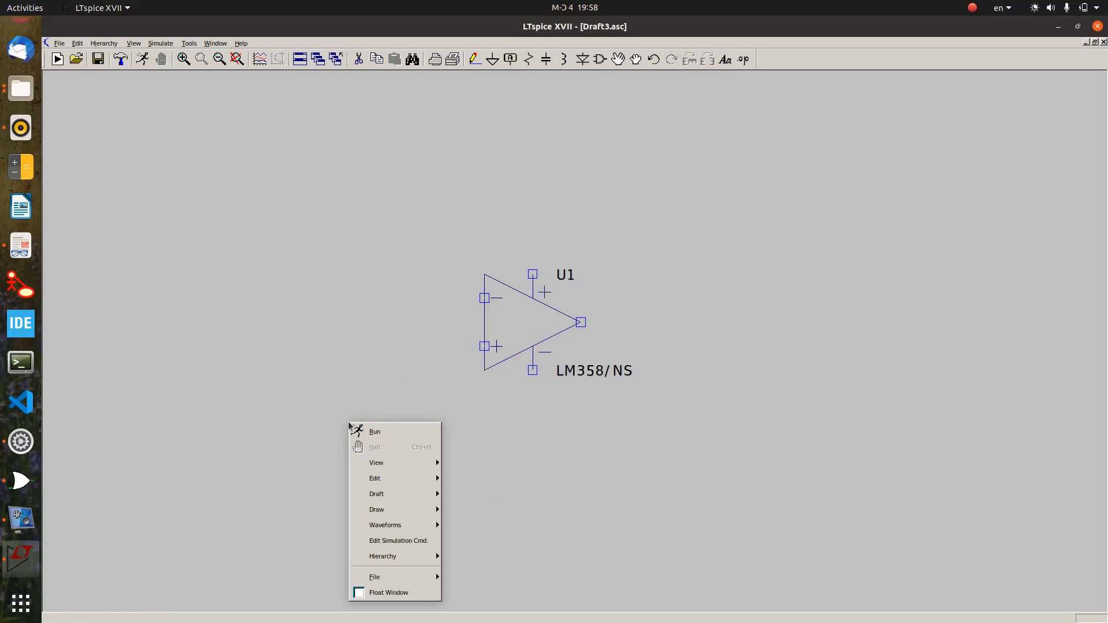
click(359, 356)
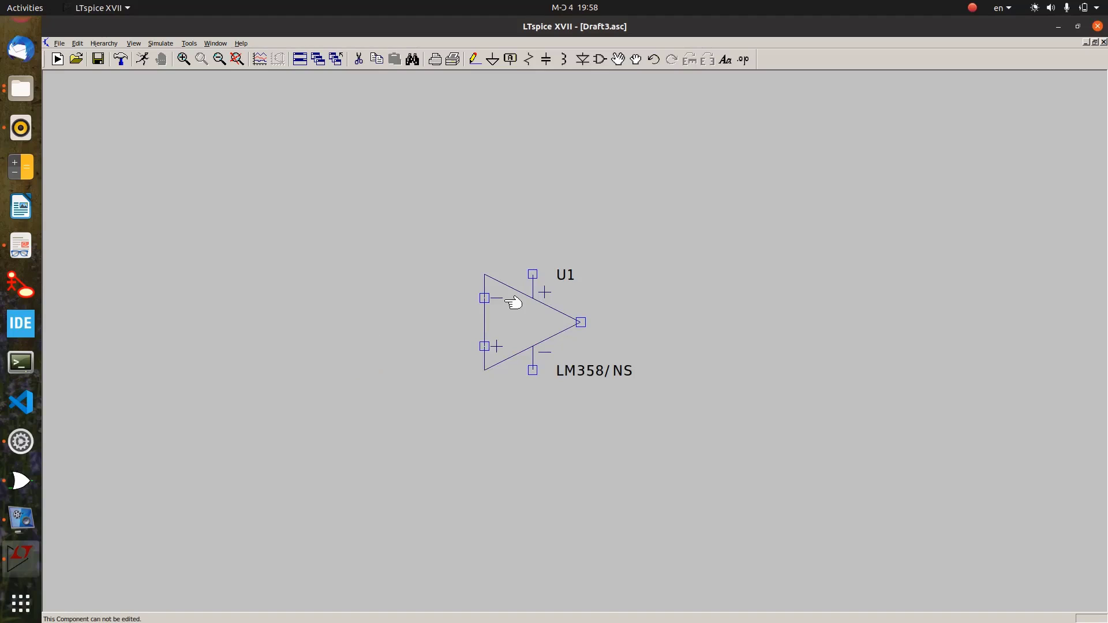
Place a diode rotated 180 degrees, cathode up, below and to the left of the op-amp.
scroll(513, 302, up, 2)
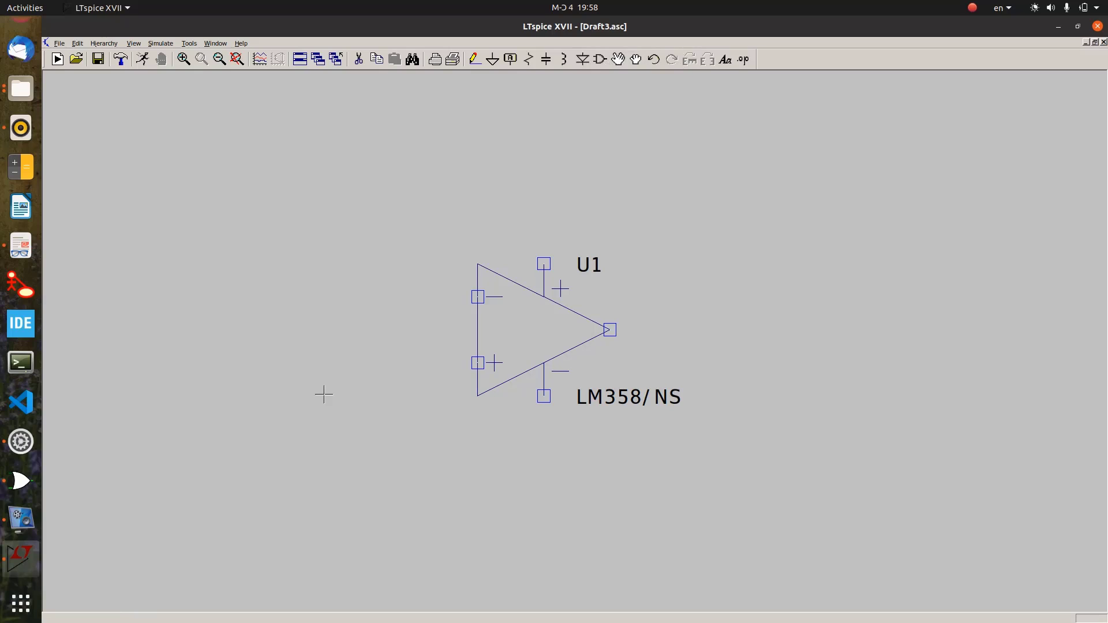
key(d)
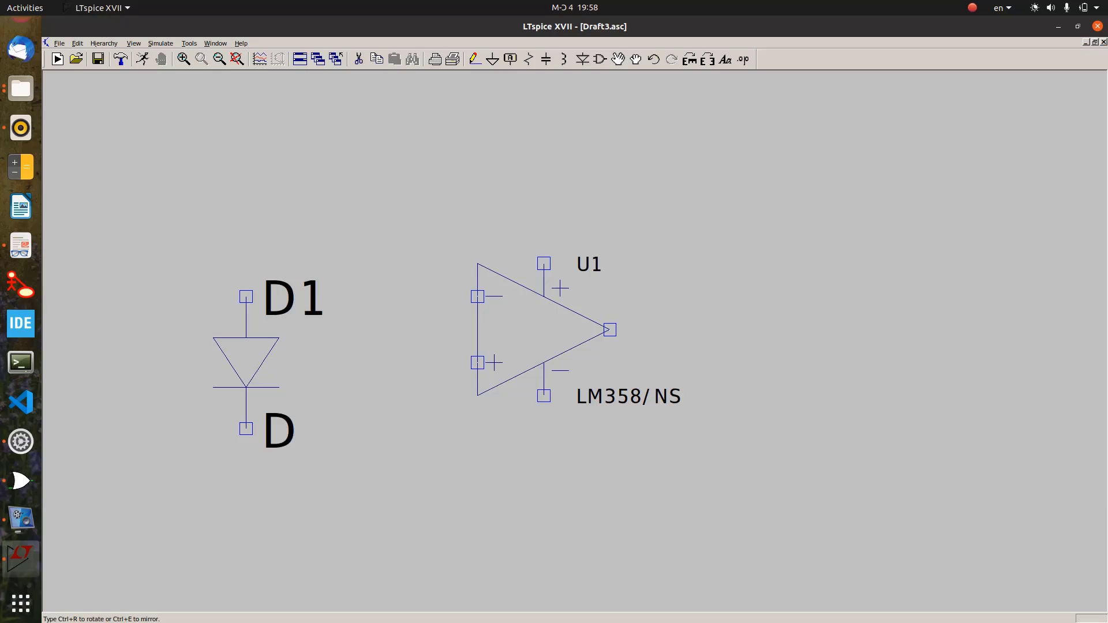
key(ctrl+r)
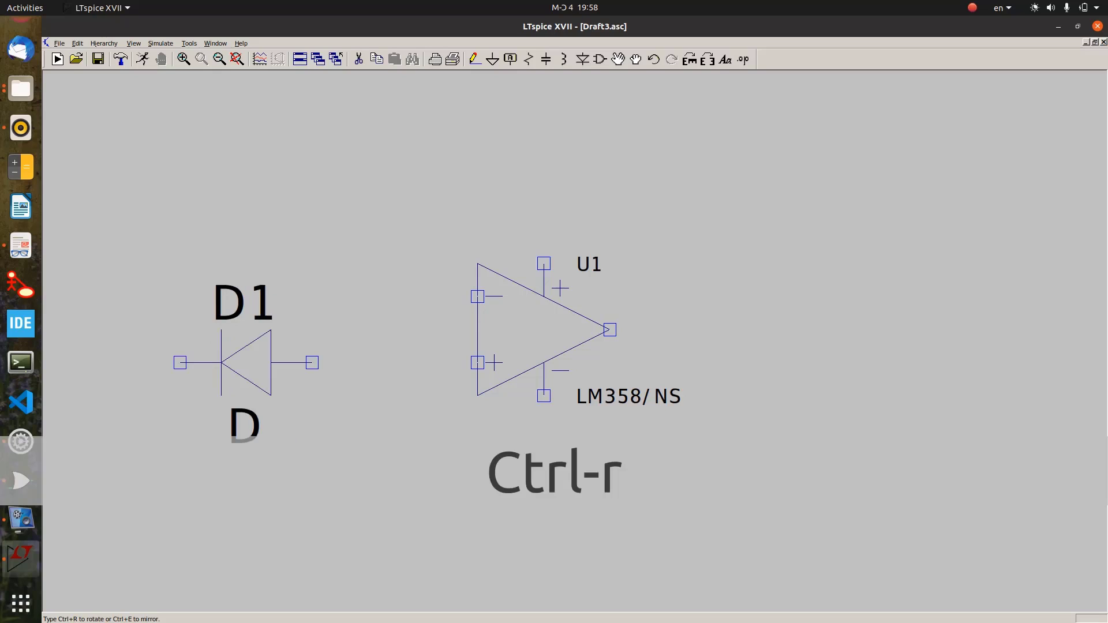
key(ctrl+r)
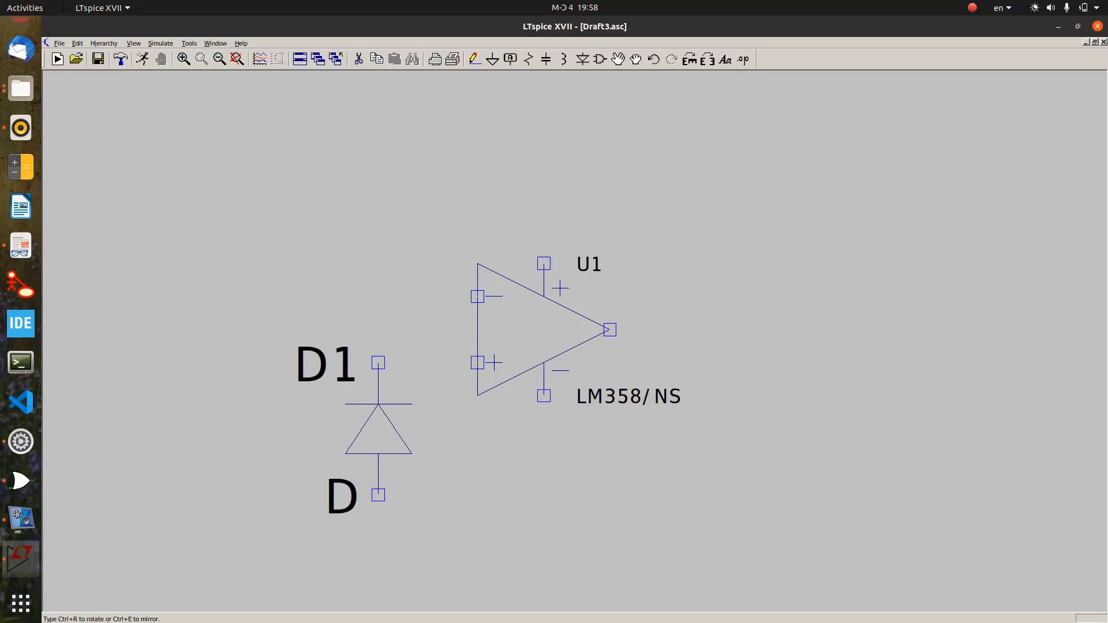
click(381, 439)
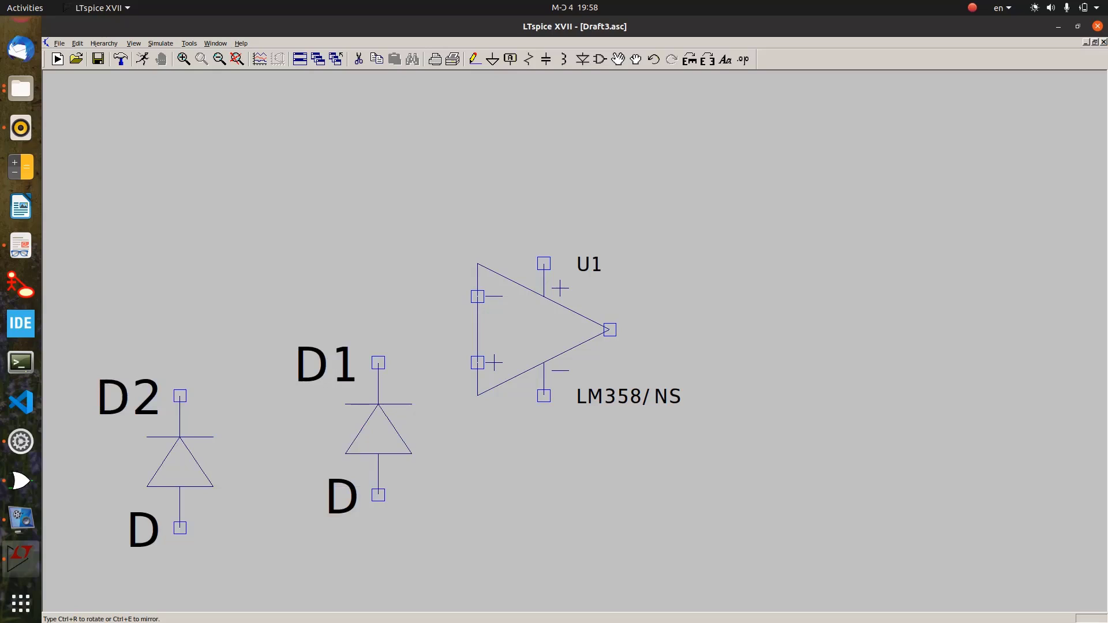
Place one vertical capacitor to the left of the diode and end capacitor placement.
key(c)
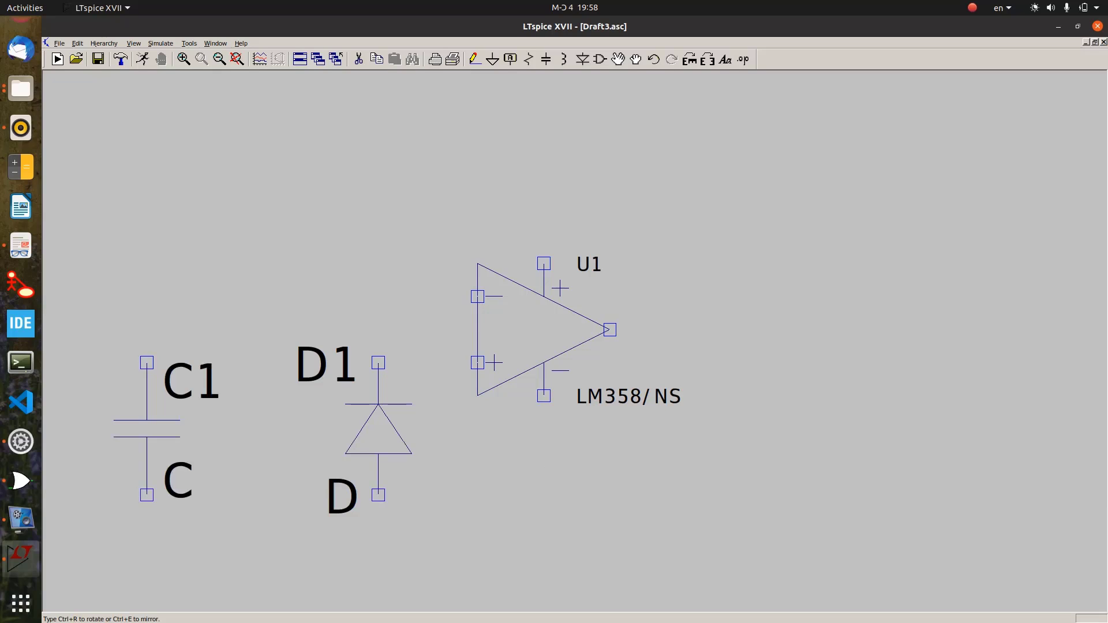
click(156, 408)
scroll(156, 408, up, 1)
scroll(156, 409, down, 3)
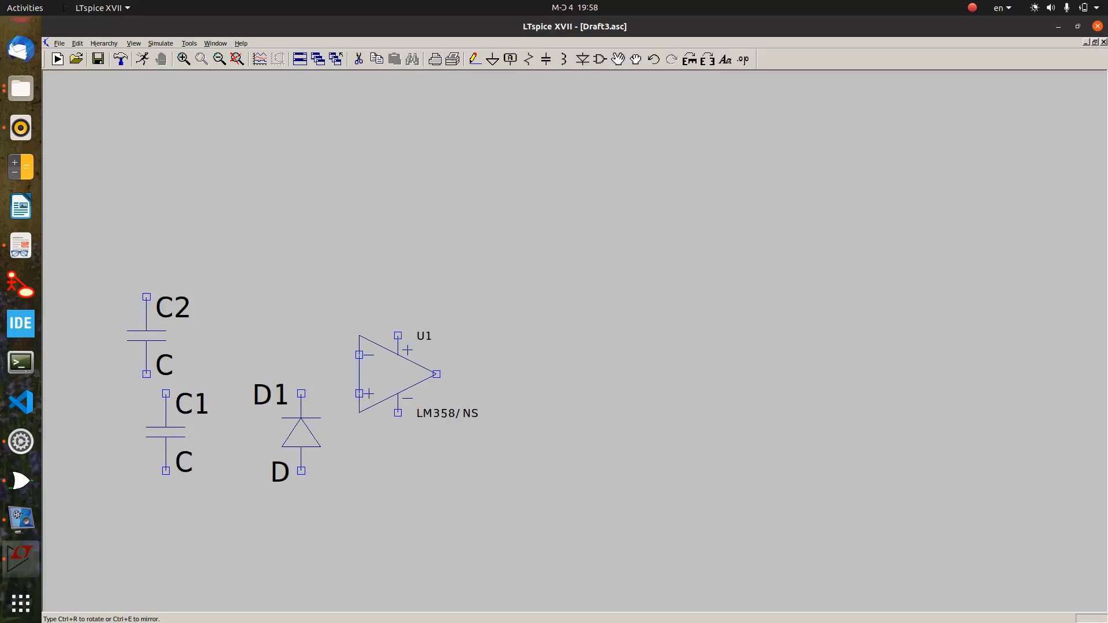
right_click(148, 340)
drag(139, 292, 572, 205)
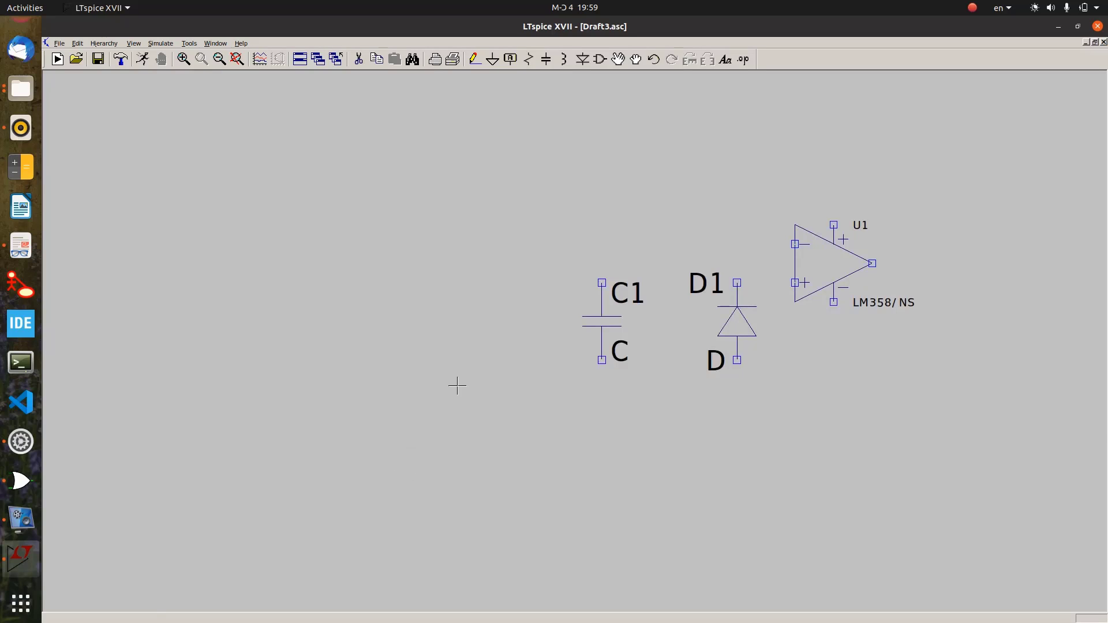
Place a vertical resistor left of the capacitor and a horizontal resistor above and to the left of that one.
key(r)
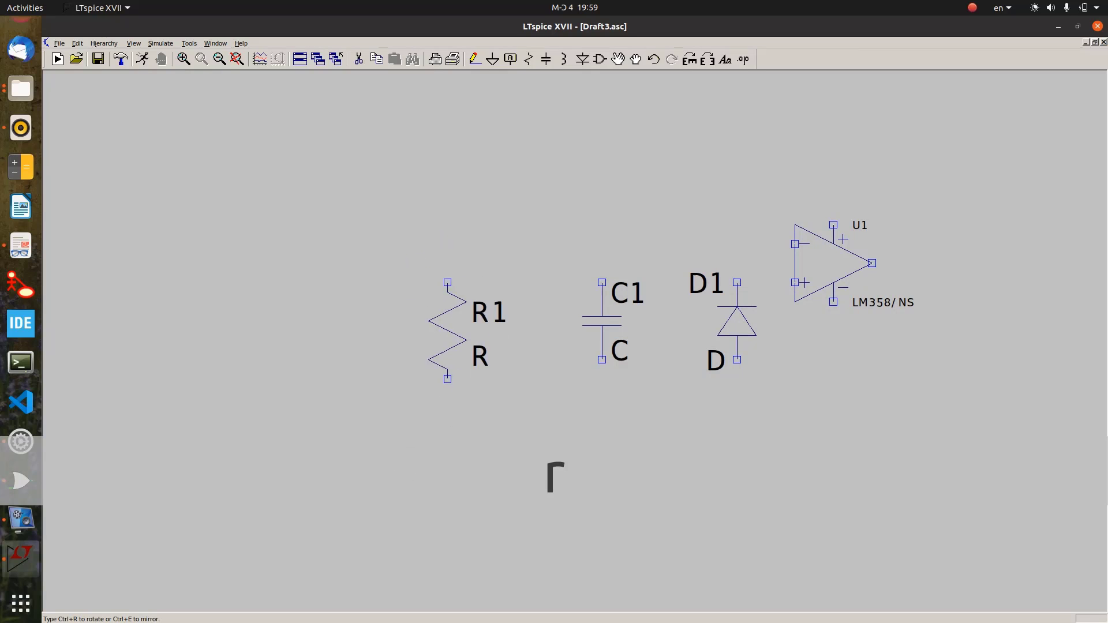
click(460, 317)
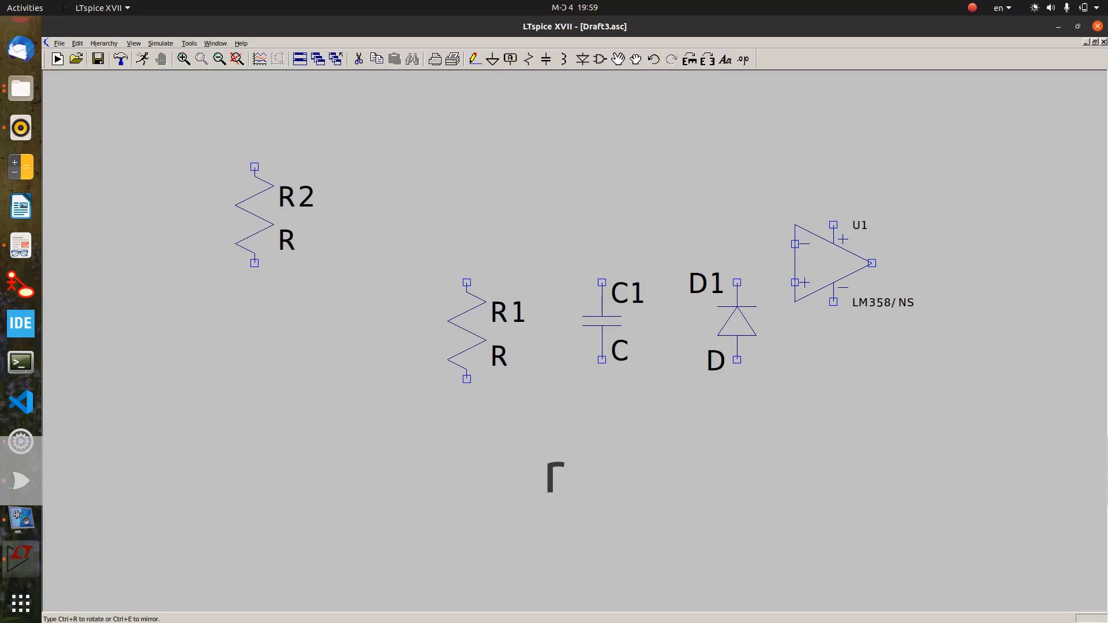
key(ctrl+r)
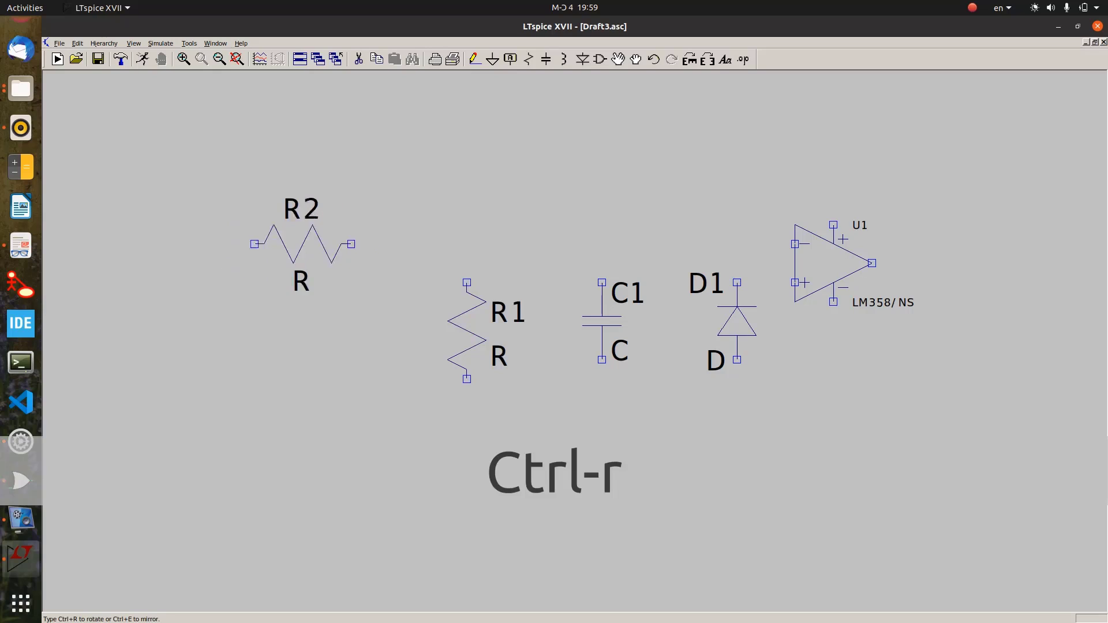
click(300, 241)
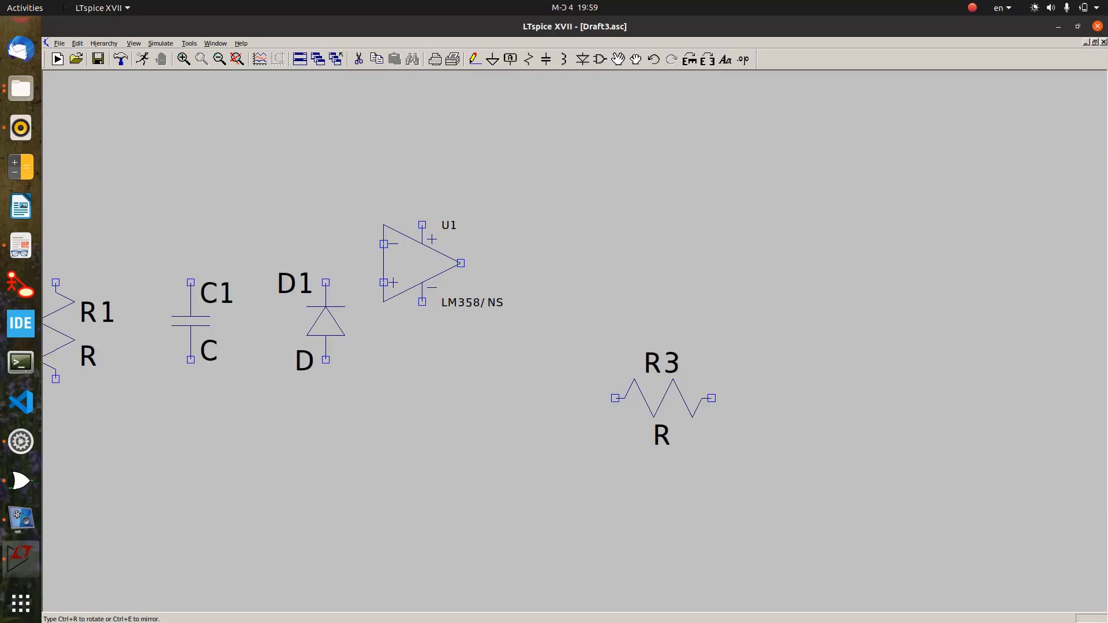
Place a third resistor vertically, below and to the right of the op-amp, and end resistor placement.
key(ctrl+r)
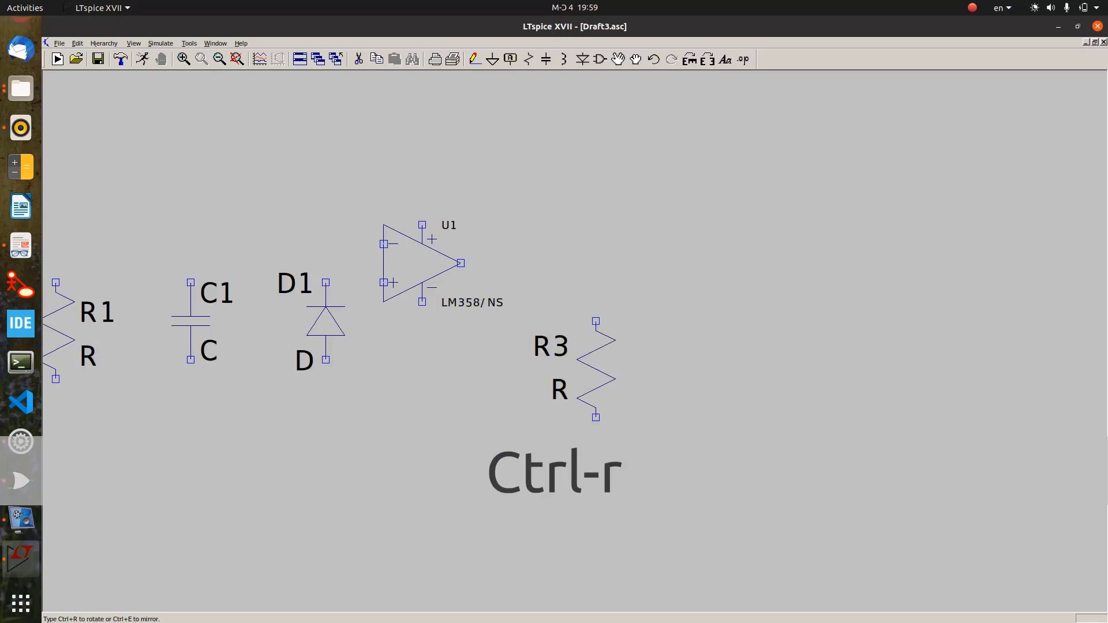
click(581, 378)
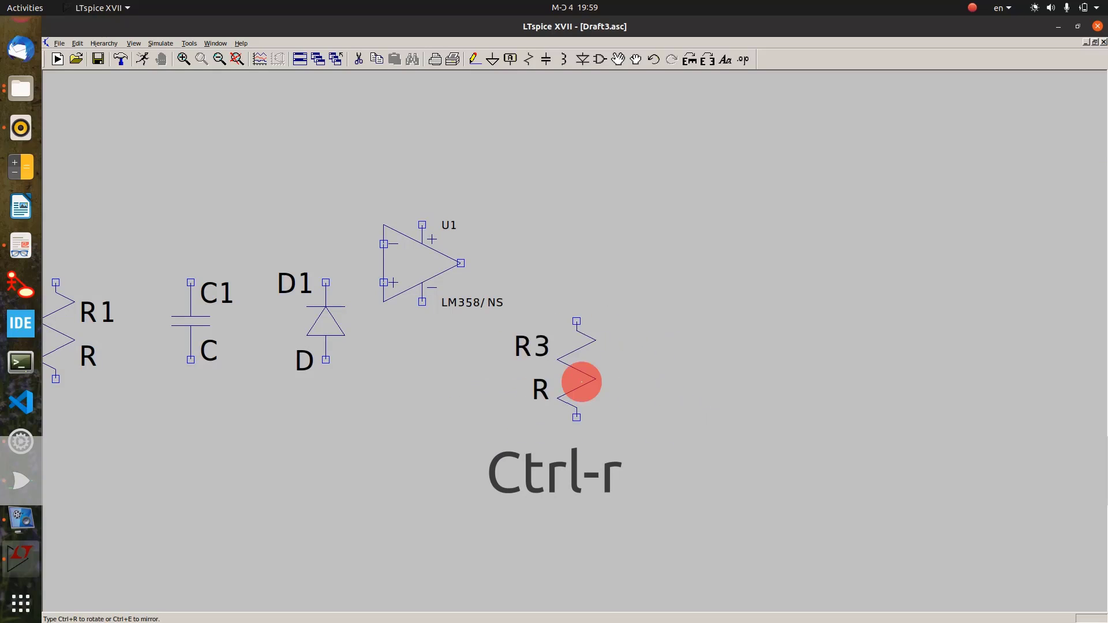
scroll(520, 395, up, 1)
scroll(115, 476, down, 3)
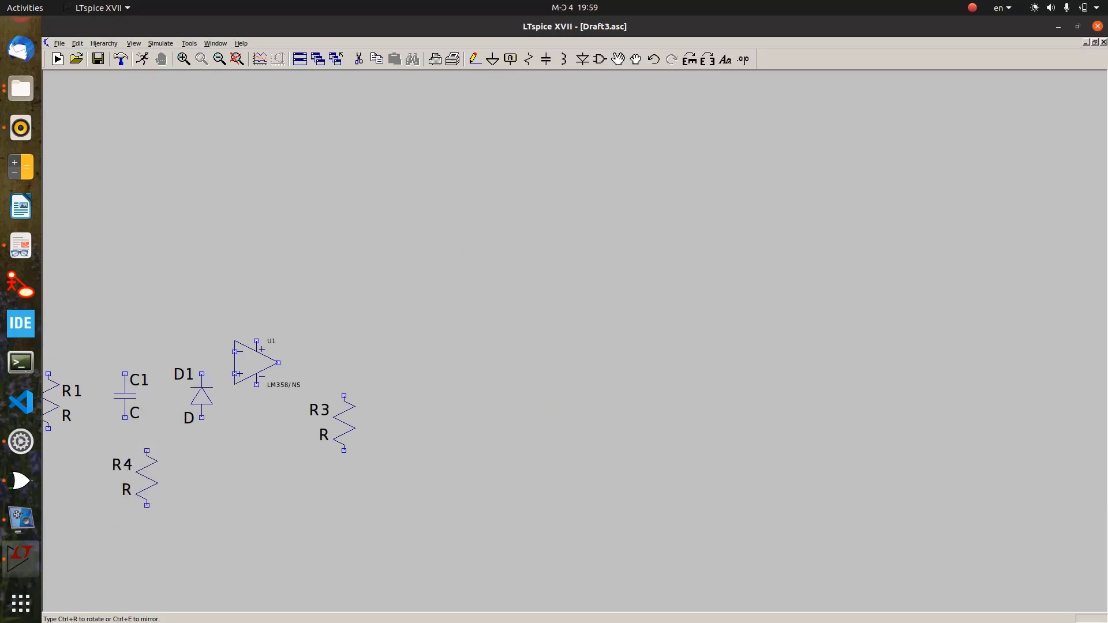
right_click(173, 484)
mouse_move(180, 483)
mouse_down()
mouse_move(412, 441)
mouse_move(450, 460)
mouse_move(594, 400)
mouse_up()
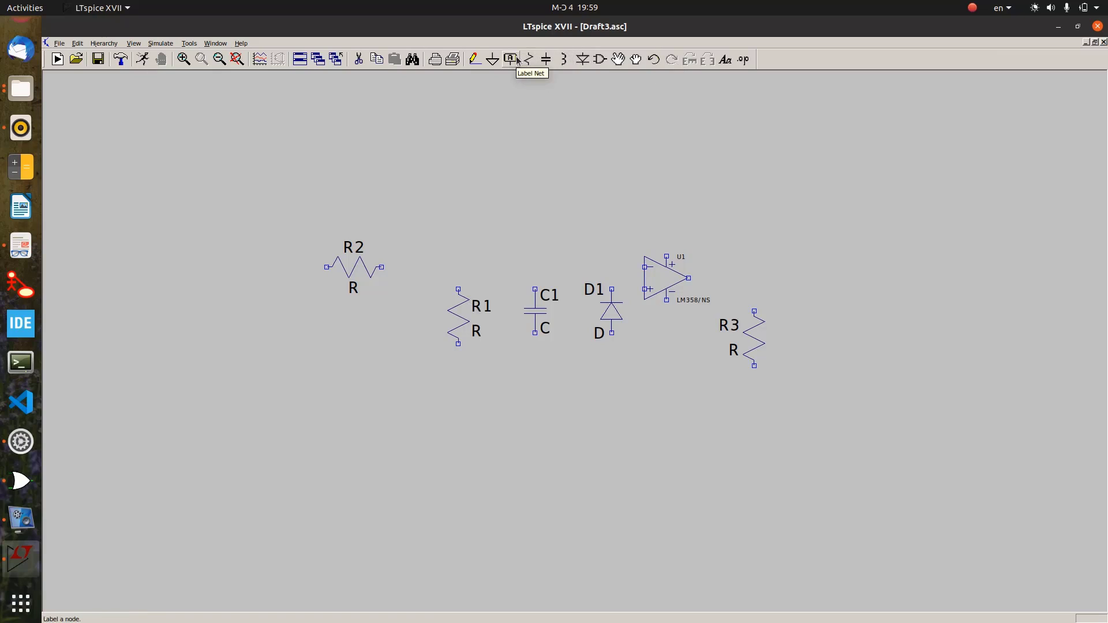
Find the small voltage source symbol (voltage-) in the component library and place one below and to the left of the horizontal resistor.
click(600, 67)
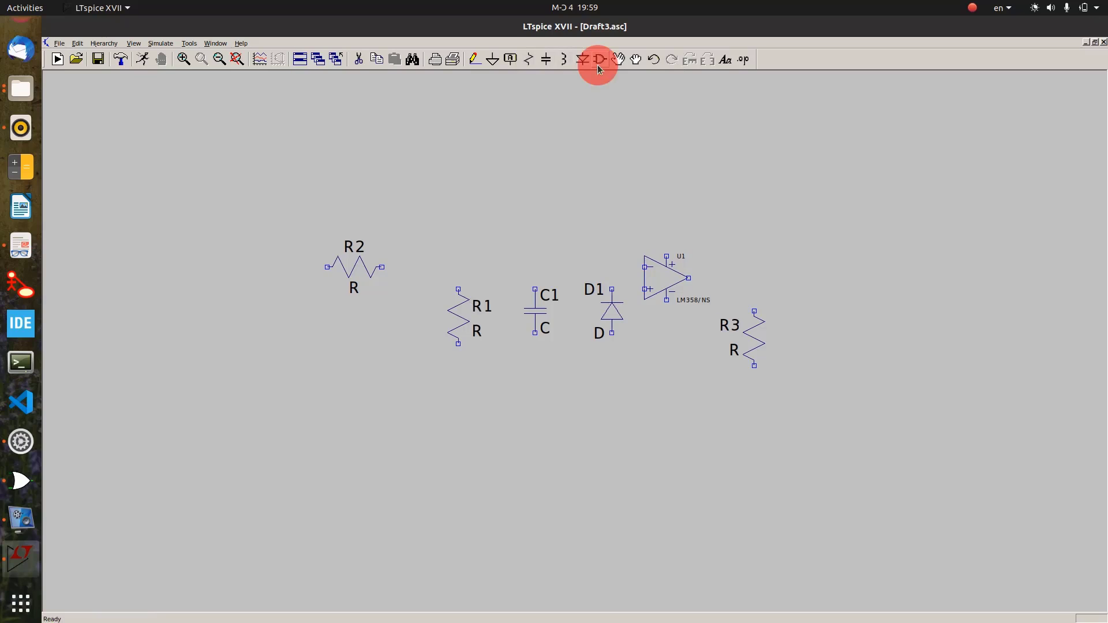
text(vol)
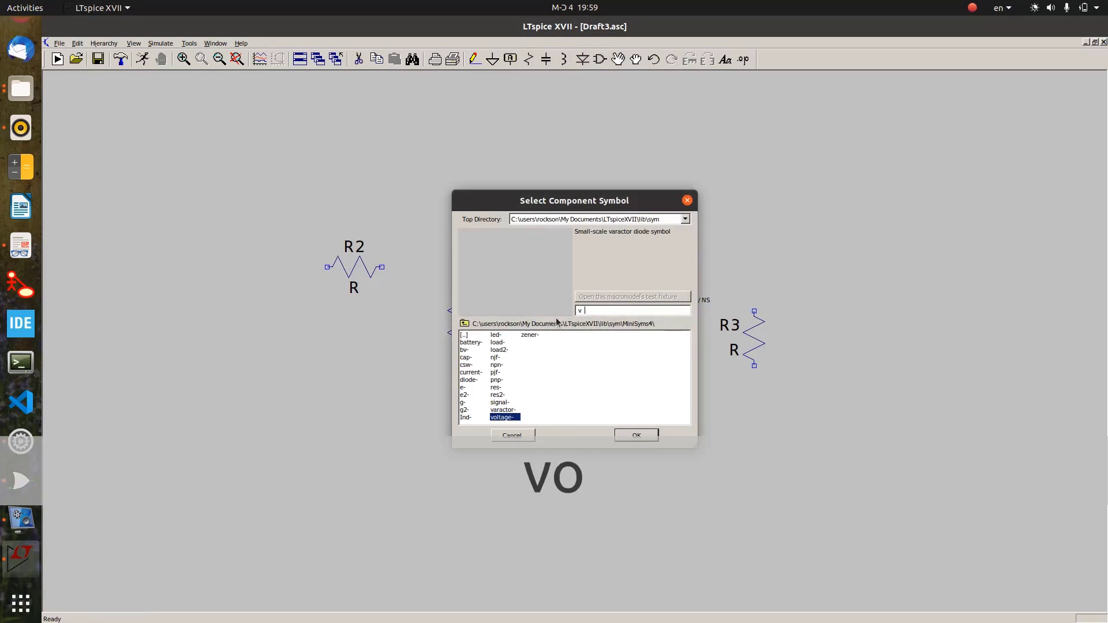
click(639, 436)
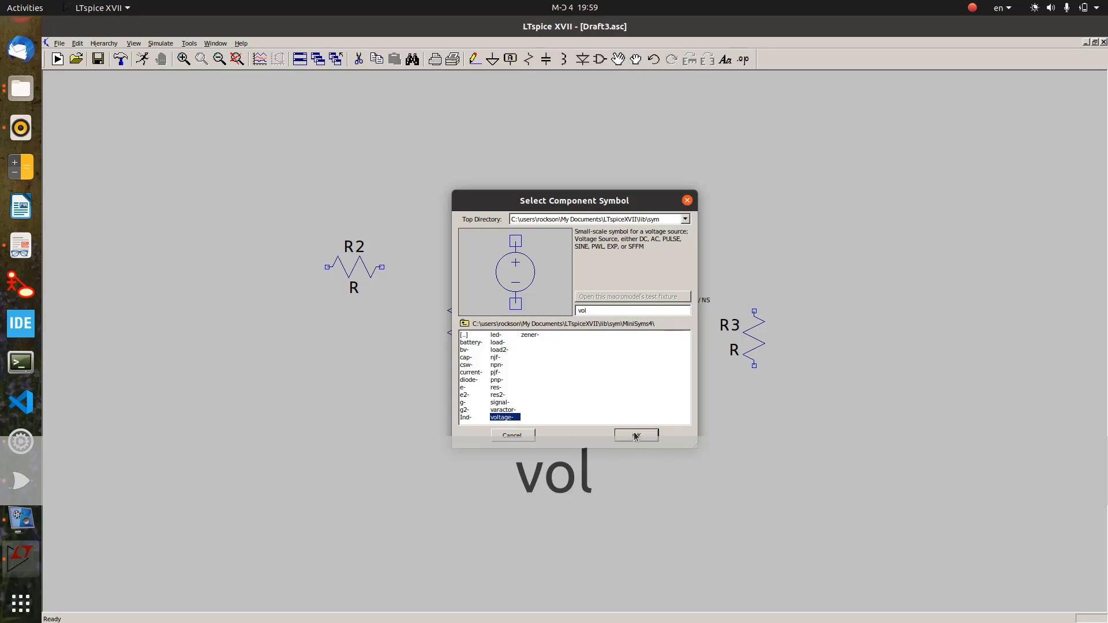
click(636, 436)
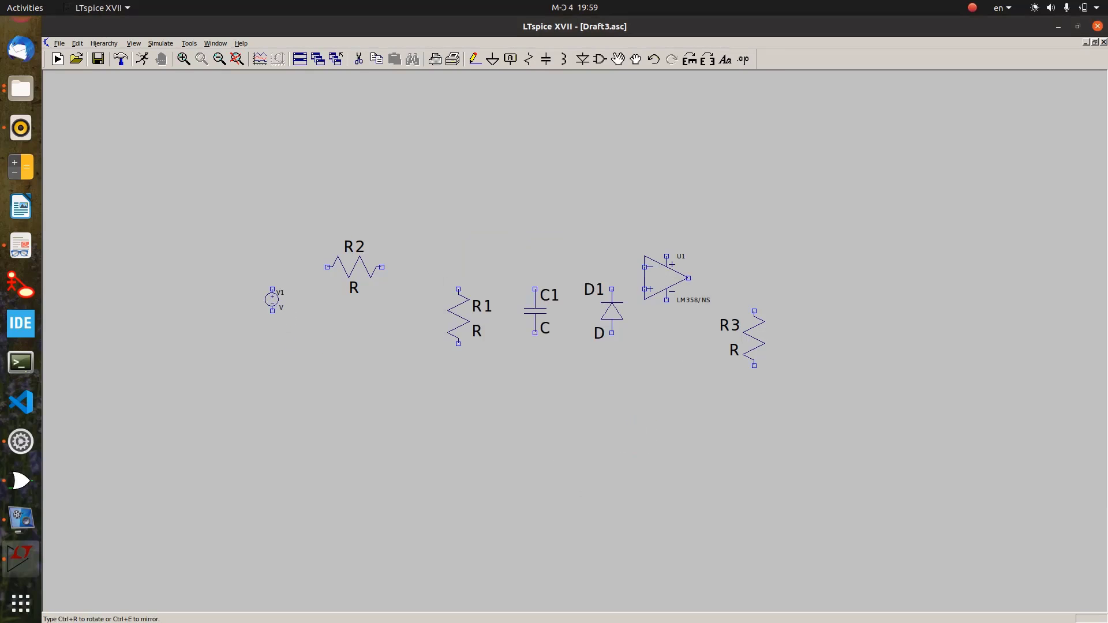
scroll(275, 300, up, 3)
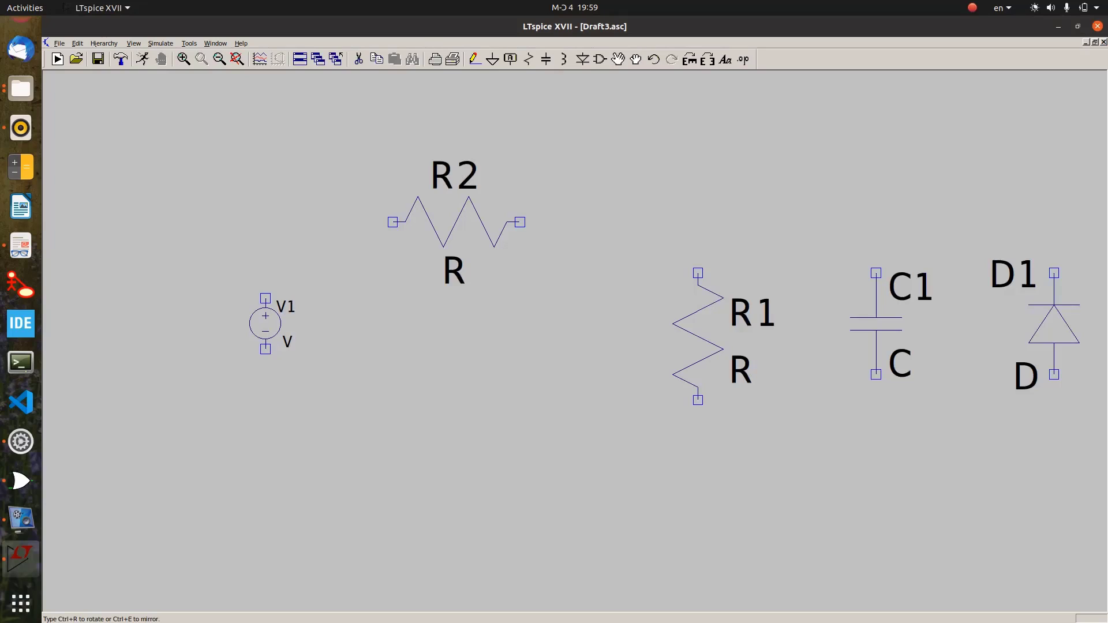
click(263, 318)
right_click(420, 423)
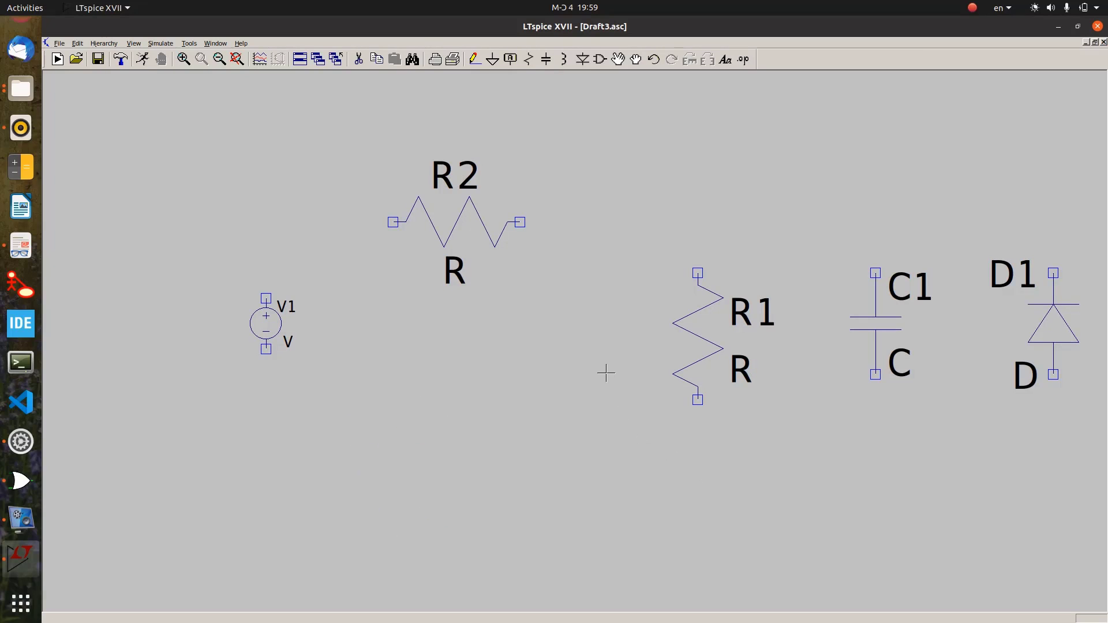
right_click(530, 328)
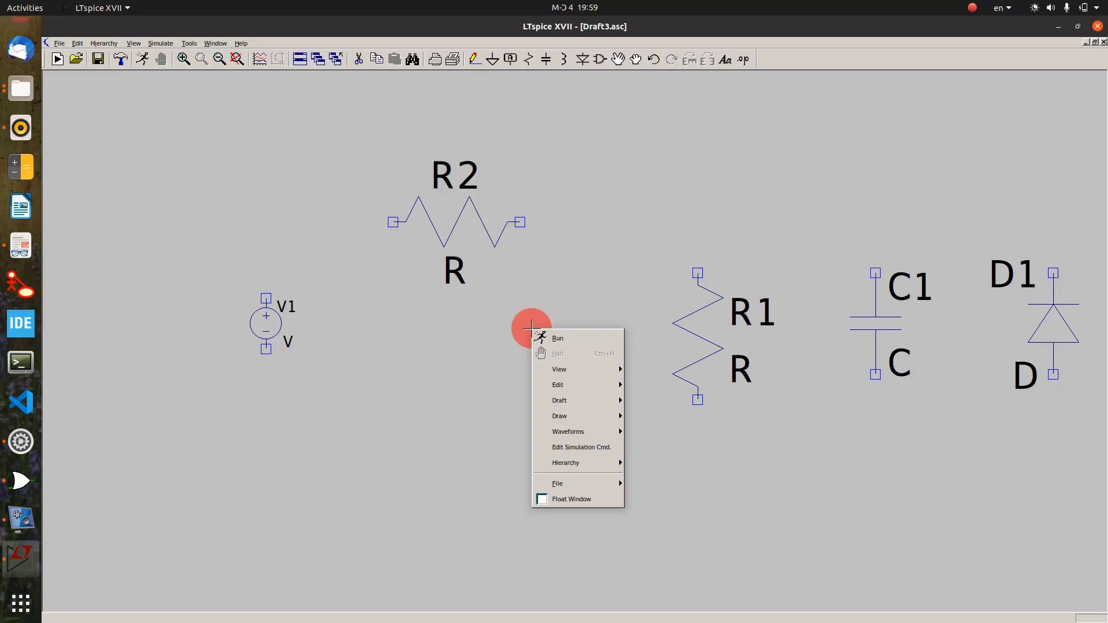
Place ground symbols below the voltage source, R1, C1, D1 and R3, and end ground placement.
click(499, 336)
scroll(505, 346, up, 1)
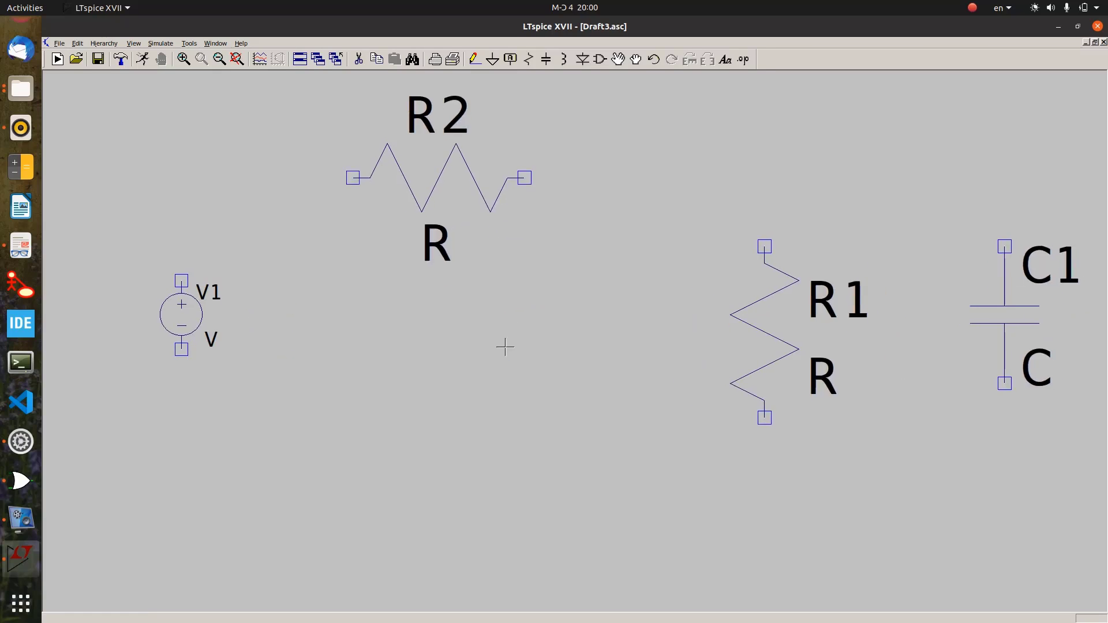
scroll(505, 346, down, 2)
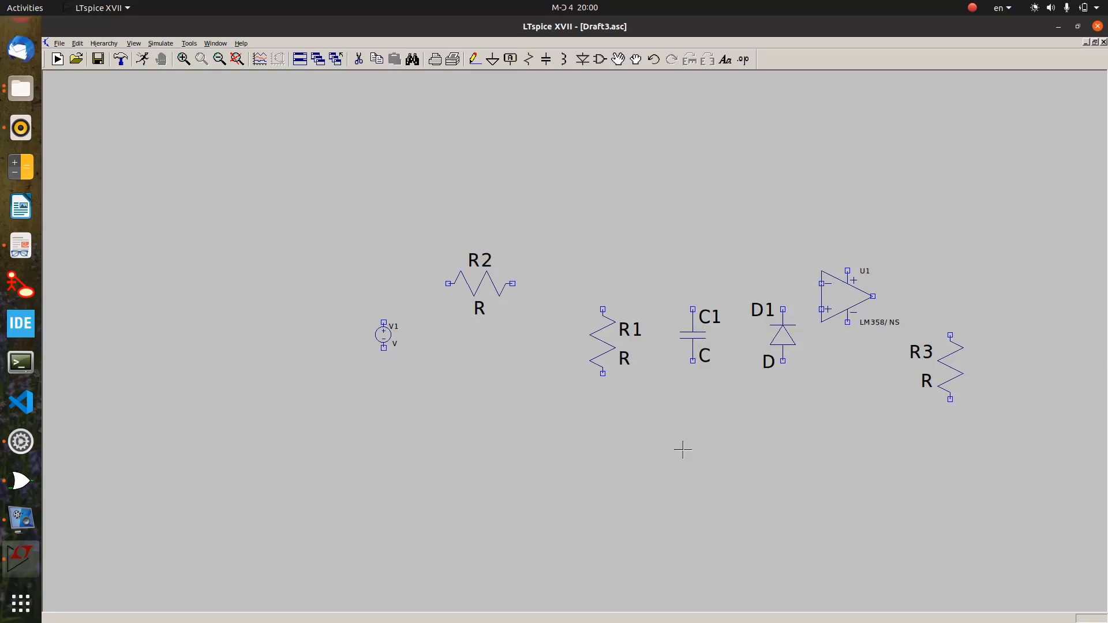
key(g)
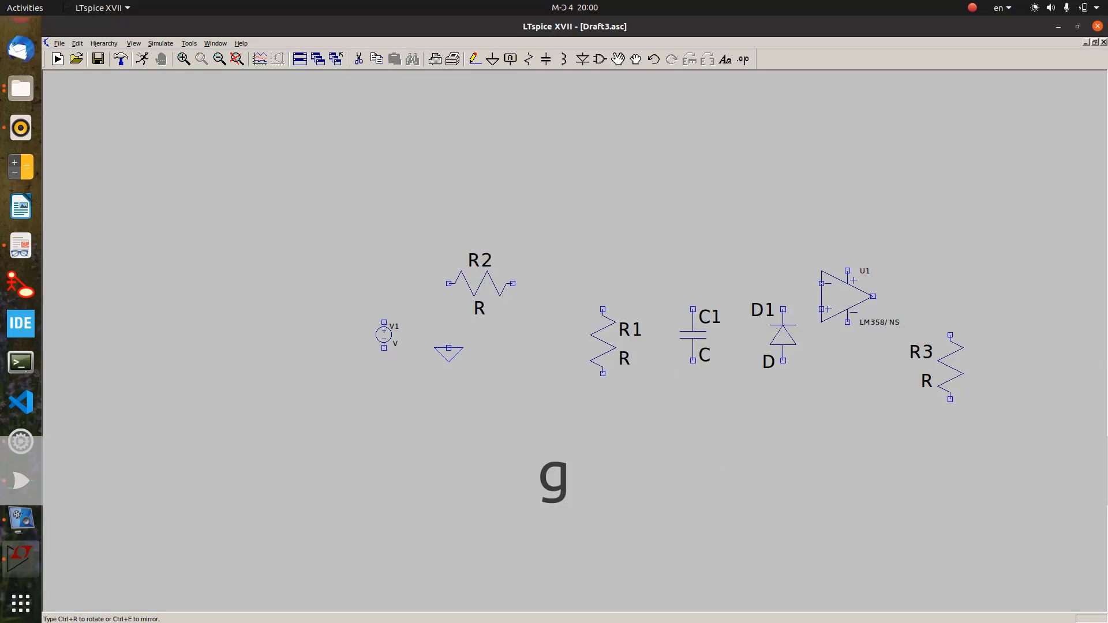
click(384, 426)
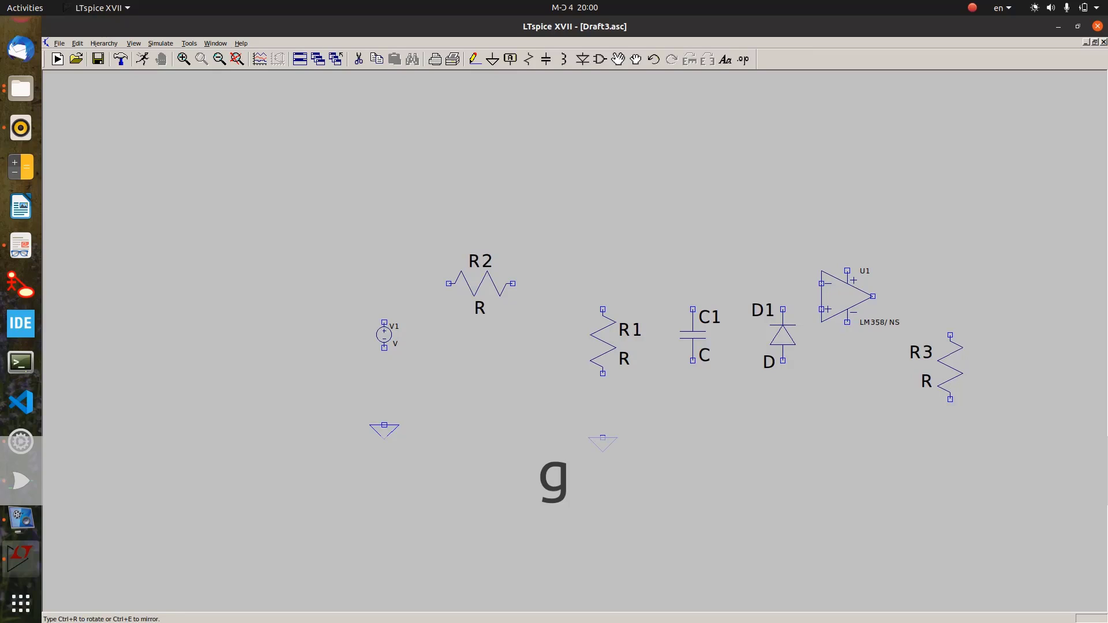
click(603, 426)
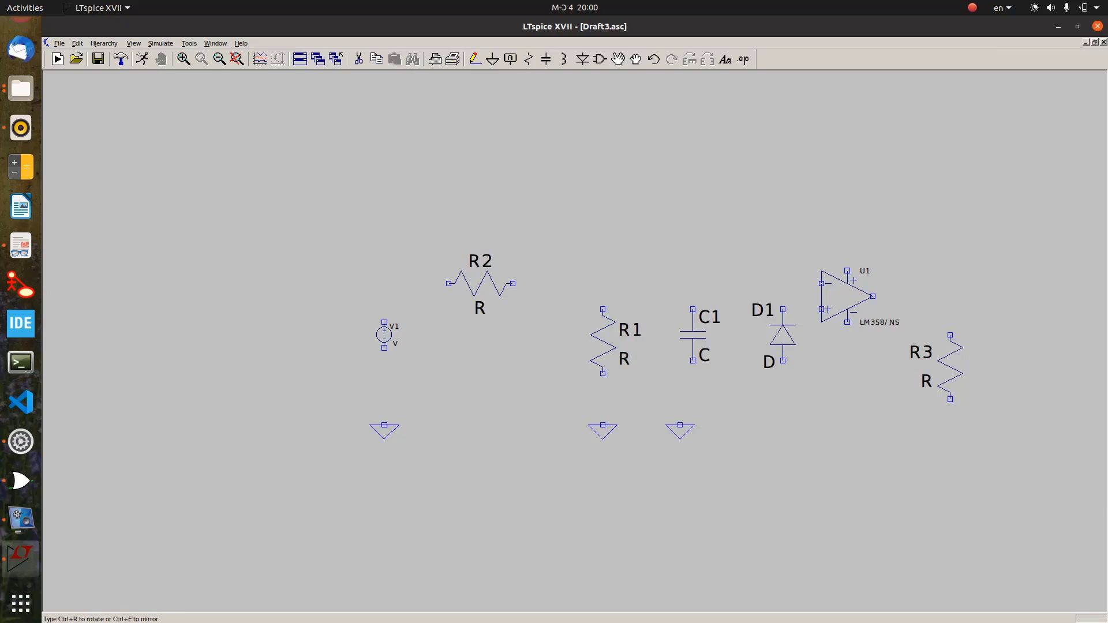
click(693, 426)
click(783, 413)
click(947, 422)
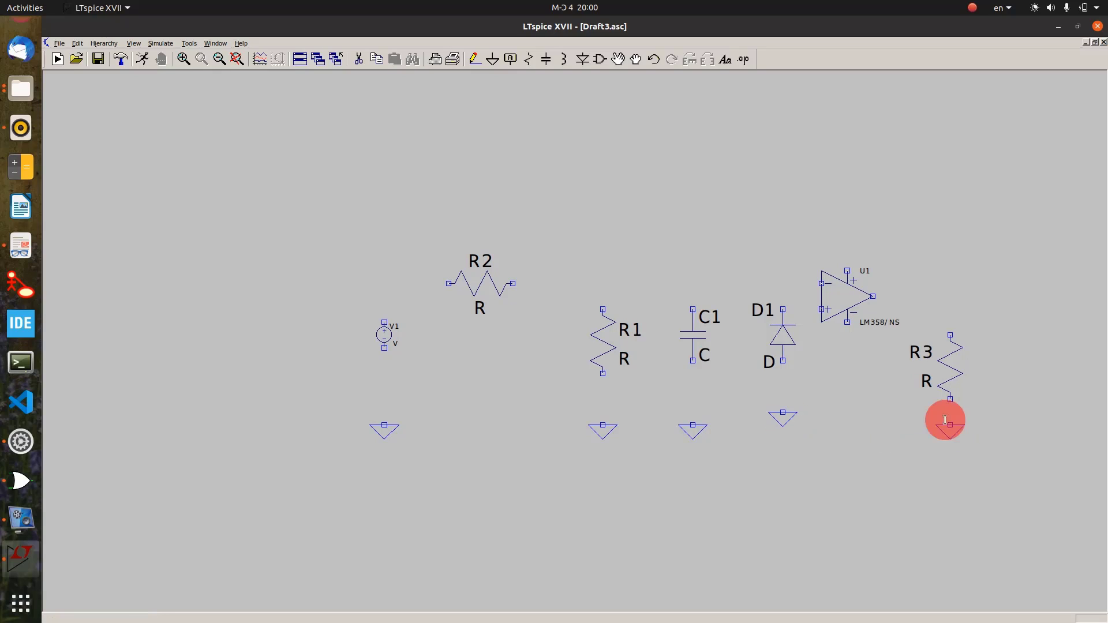
right_click(849, 453)
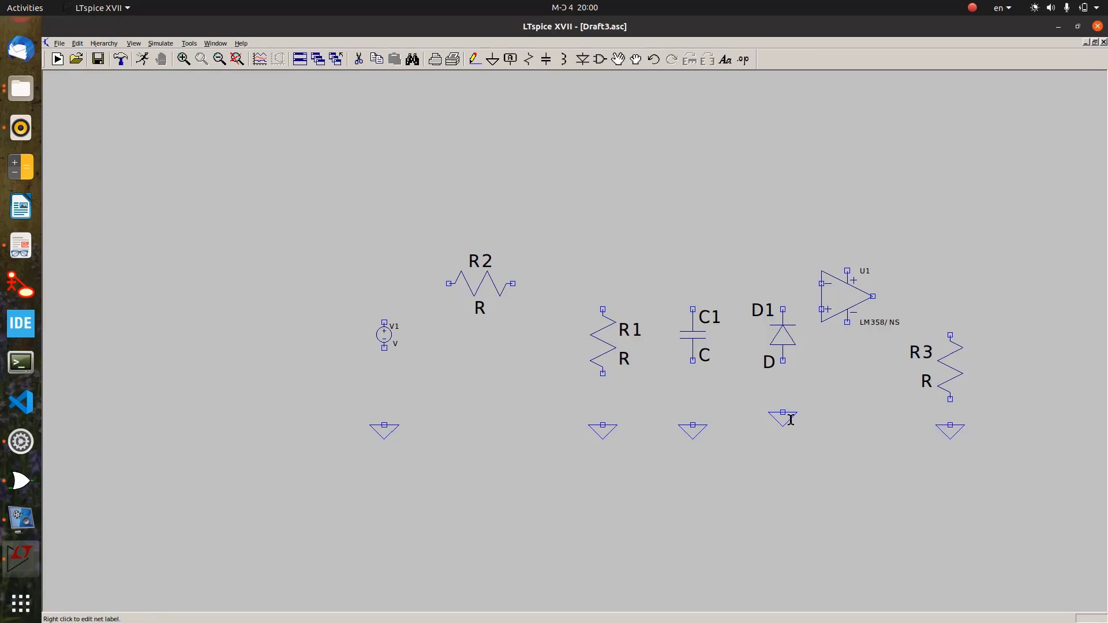
Move the ground symbol under D1 down to align with the other grounds, and end the Drag command.
click(634, 60)
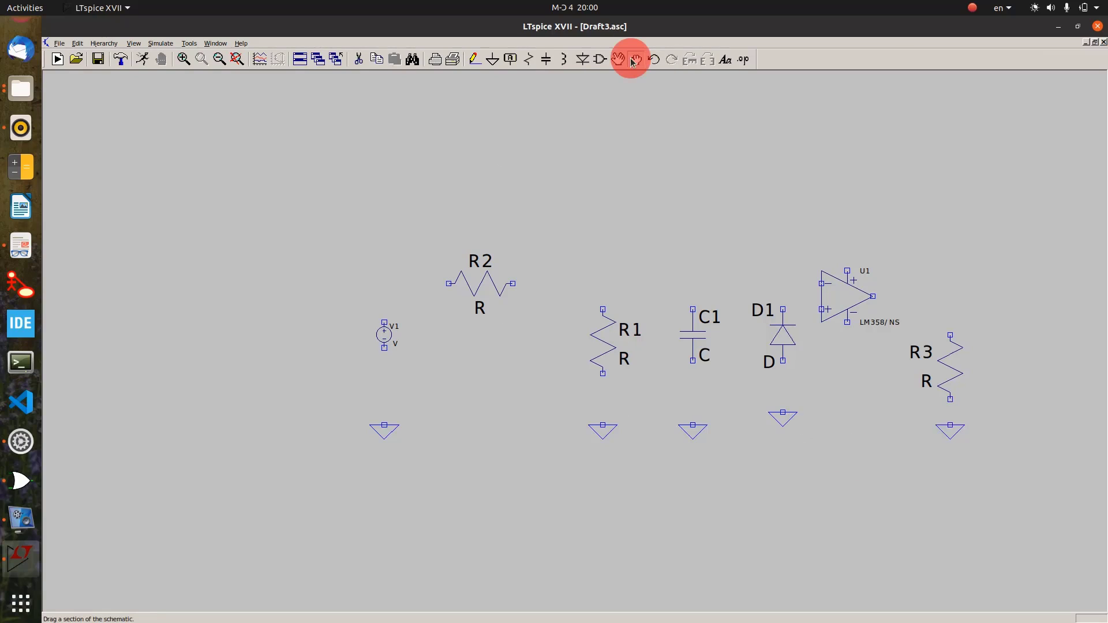
click(783, 424)
click(782, 431)
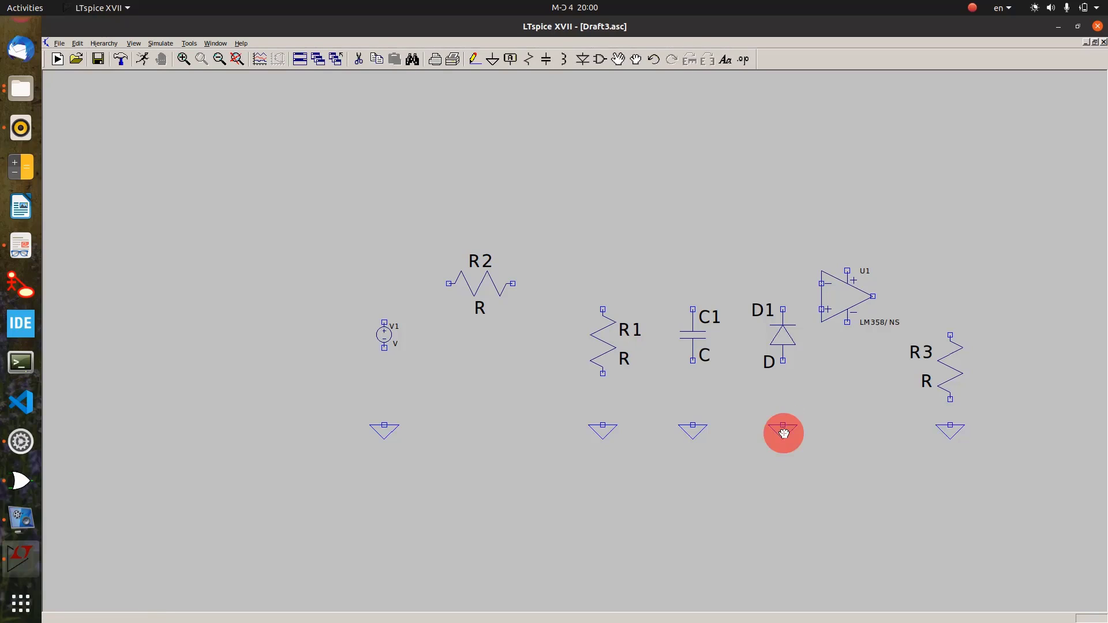
click(538, 414)
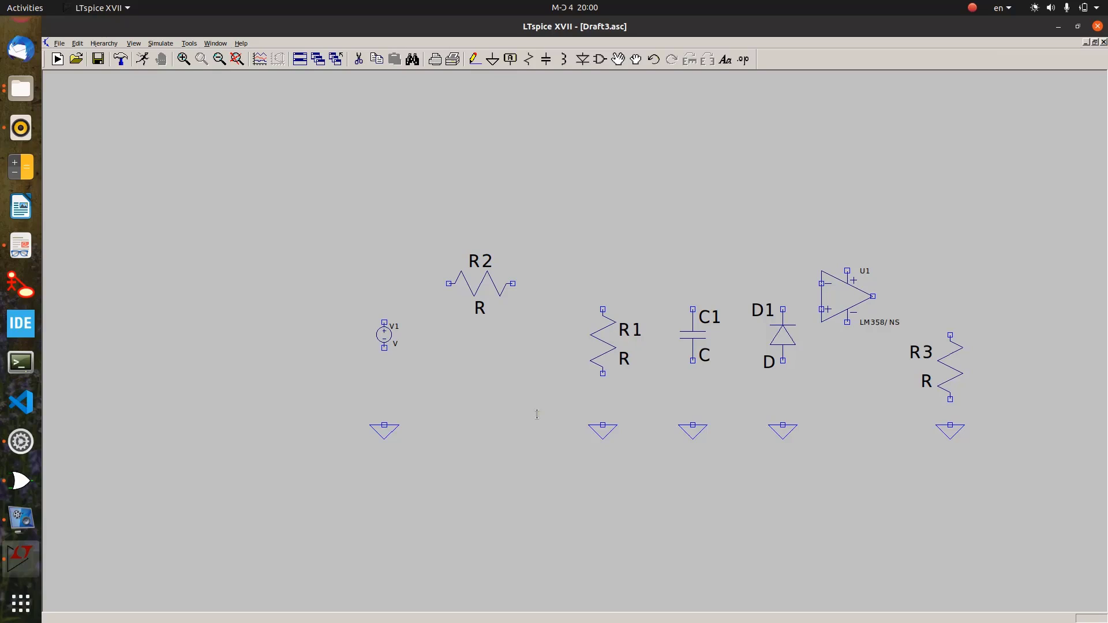
Wire the voltage source's negative terminal to its ground and its positive terminal to the left end of R2.
click(473, 59)
key(F3)
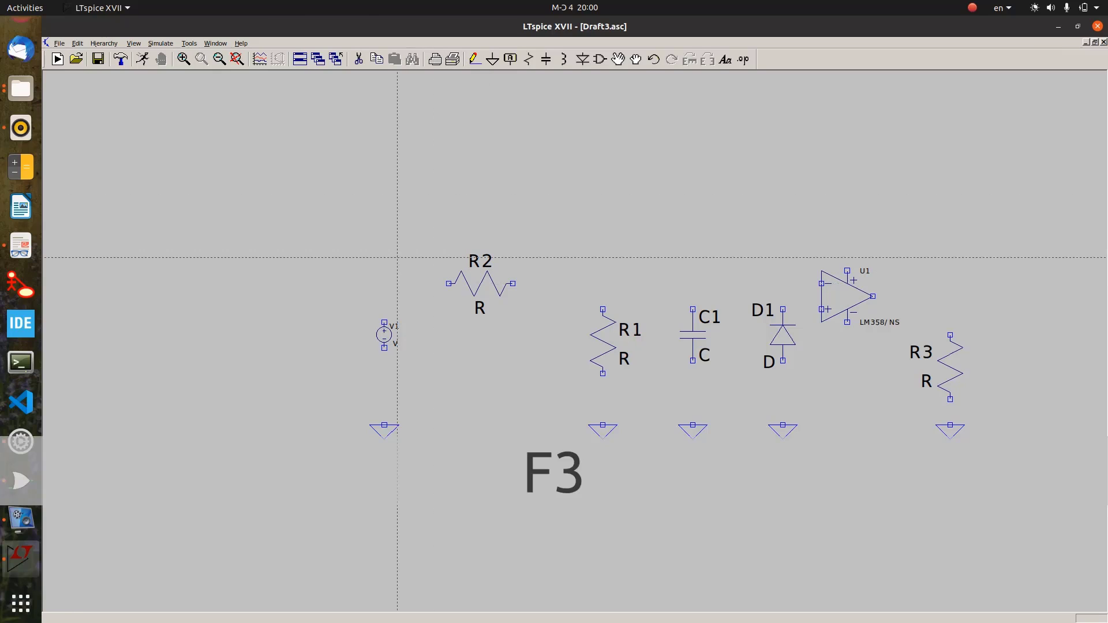
click(383, 347)
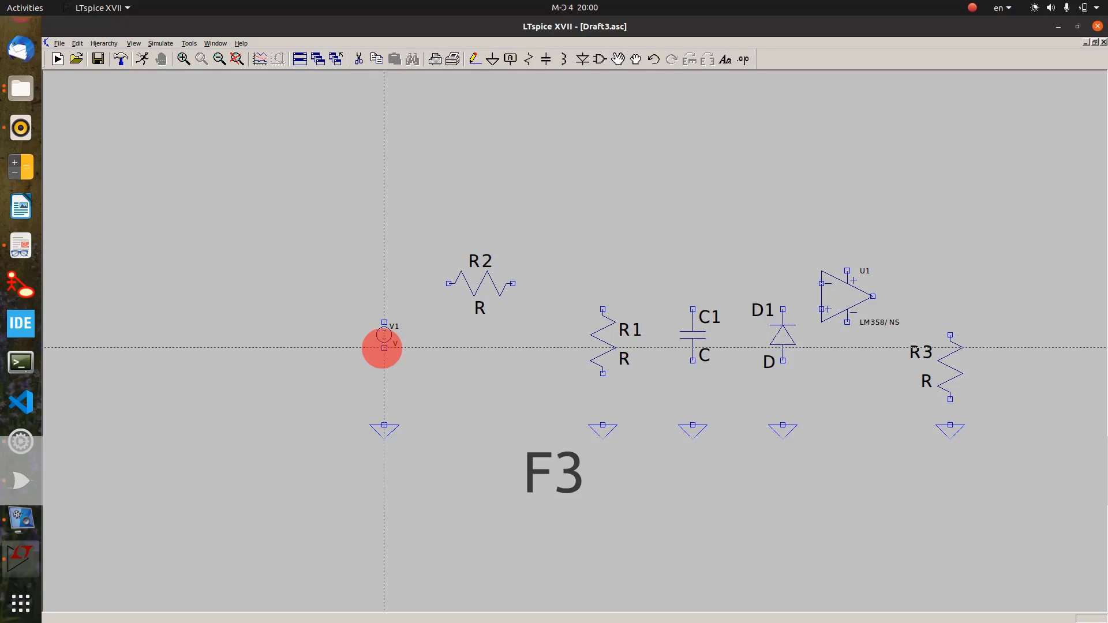
click(384, 425)
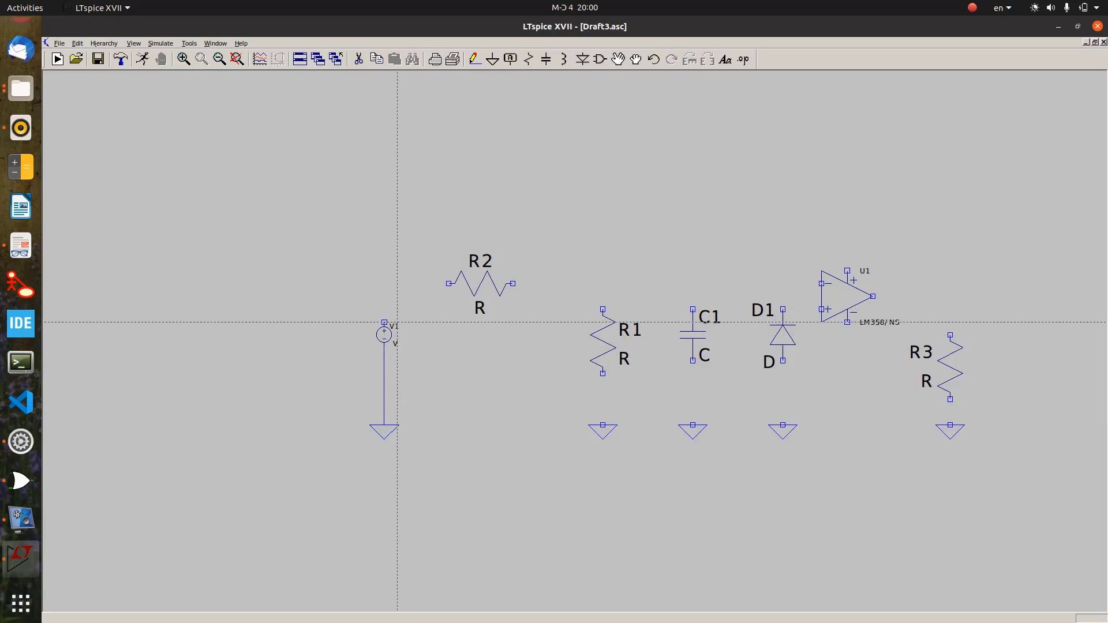
click(384, 322)
click(406, 284)
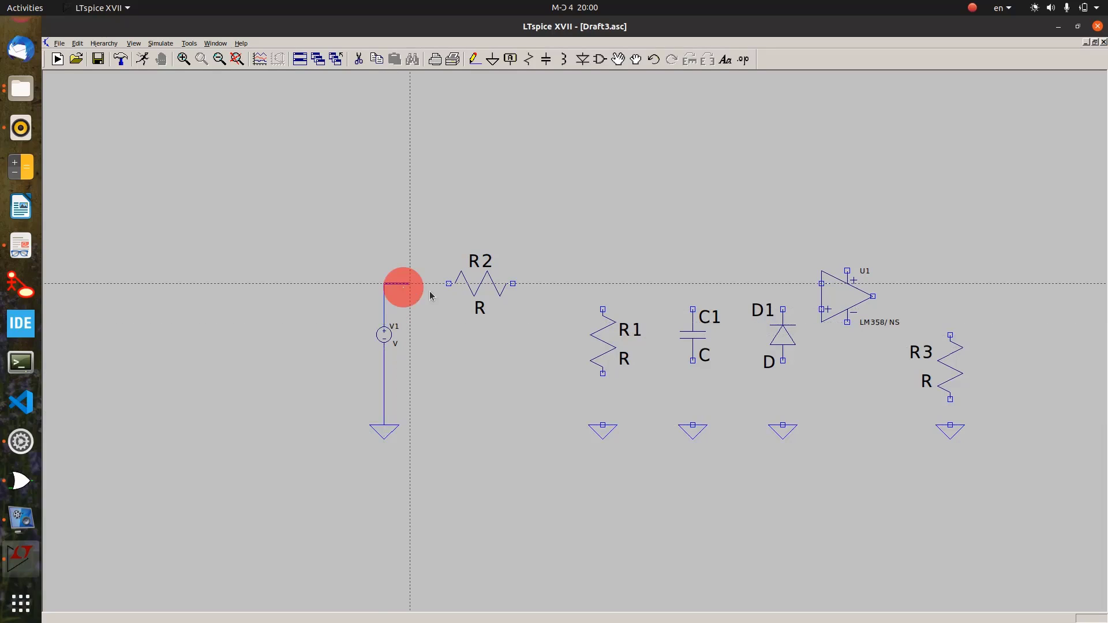
click(449, 284)
Wire the right end of R2 to the top of R1 and the bottom of R1 to its ground.
click(512, 284)
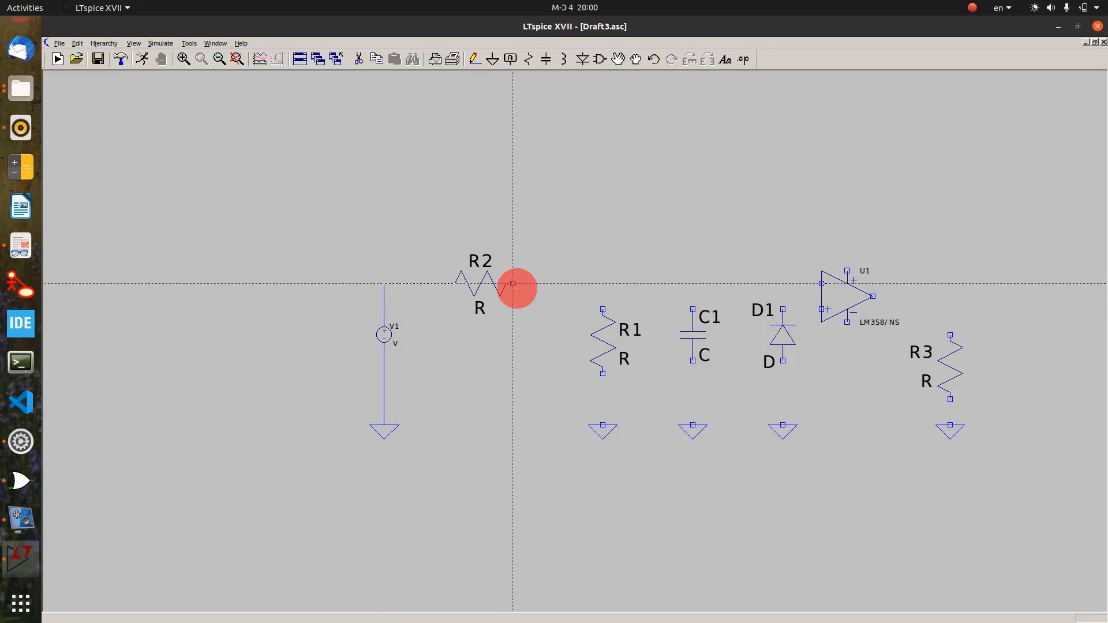
click(603, 284)
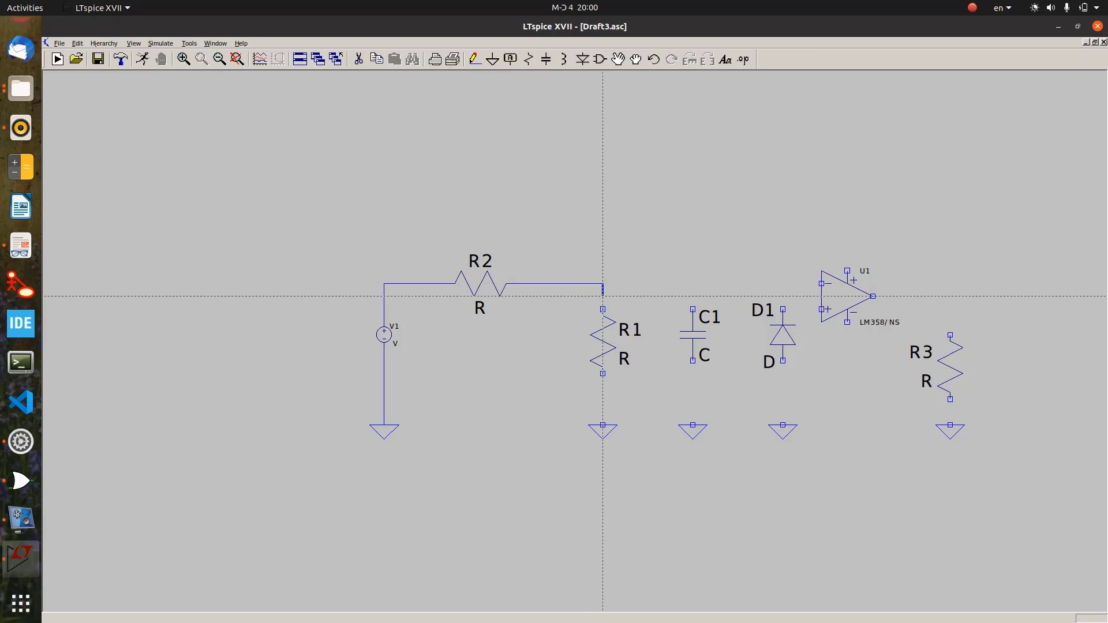
click(603, 309)
click(603, 374)
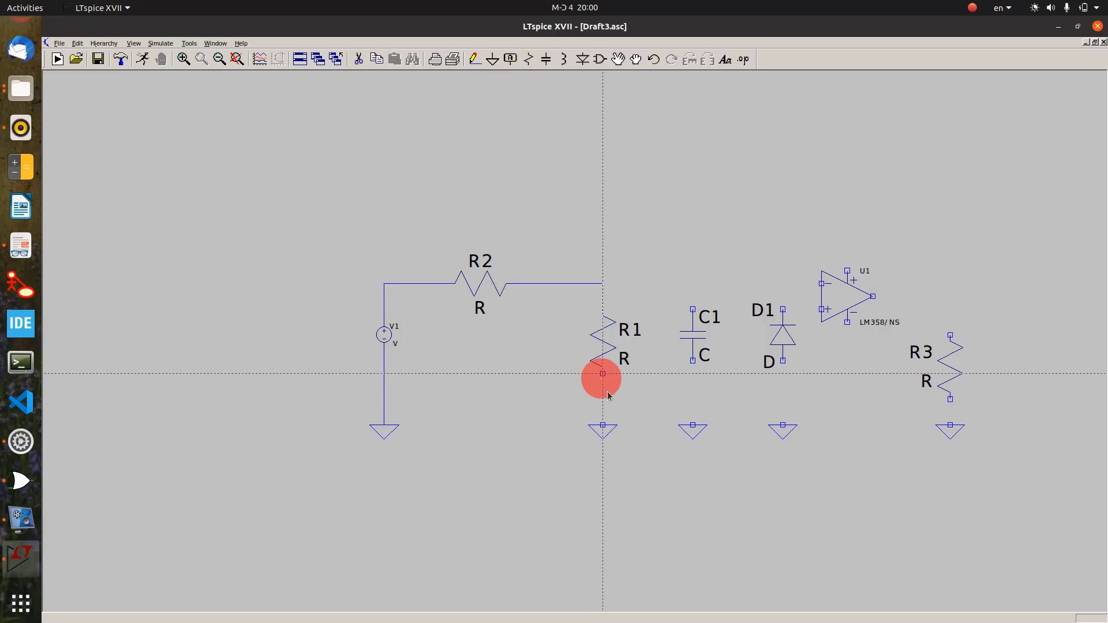
click(603, 425)
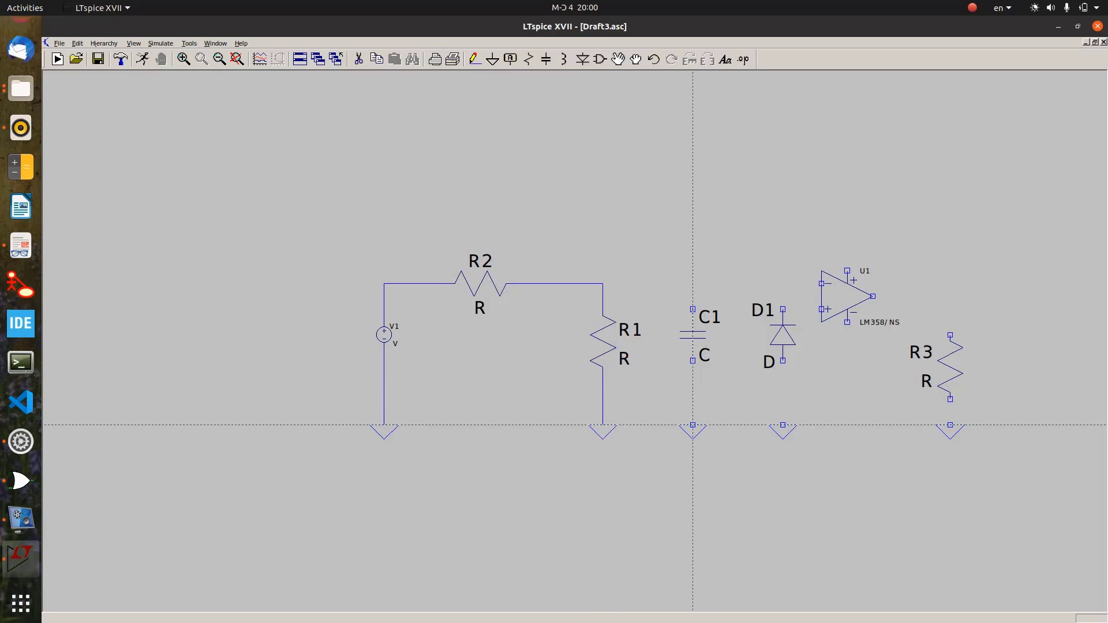
Wire the bottom of C1 to its ground and the top of C1 to the node joining R2 and R1.
click(693, 425)
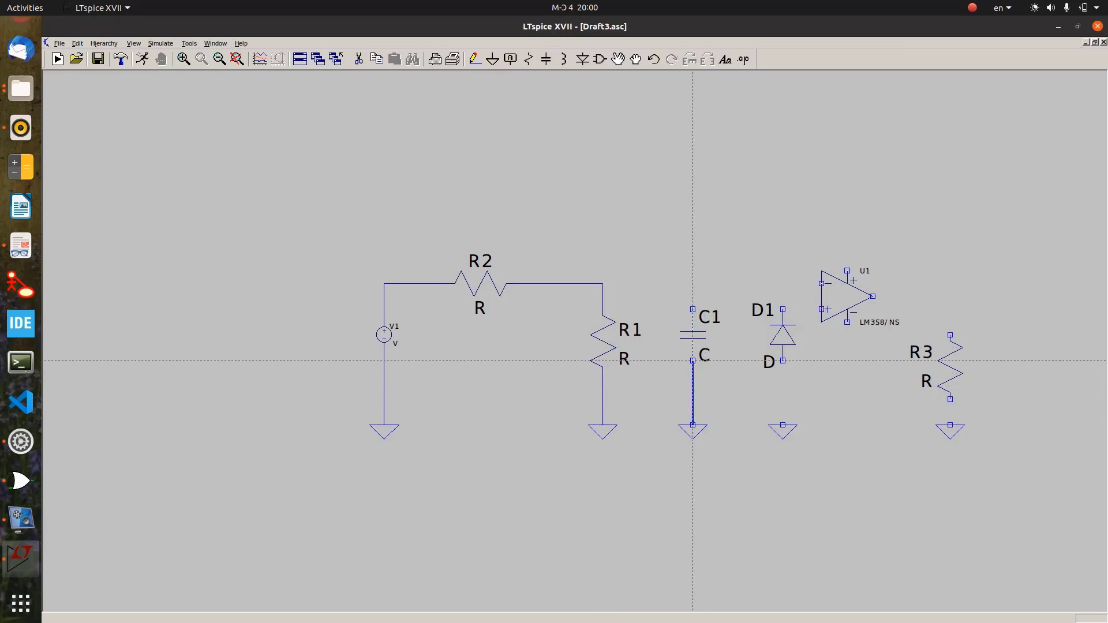
click(693, 361)
click(693, 310)
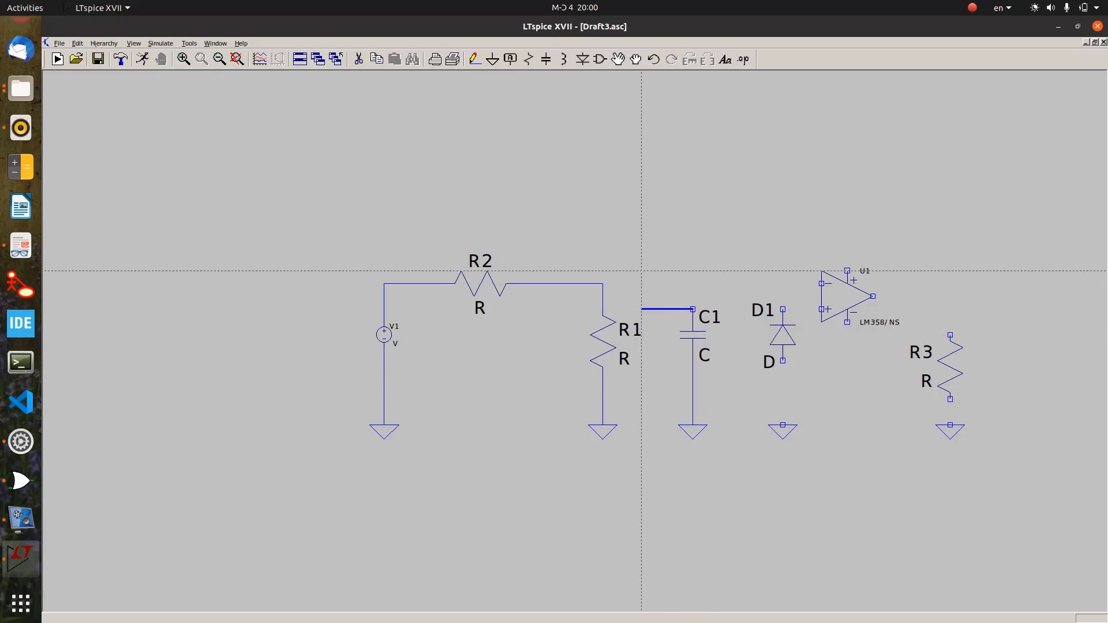
click(693, 283)
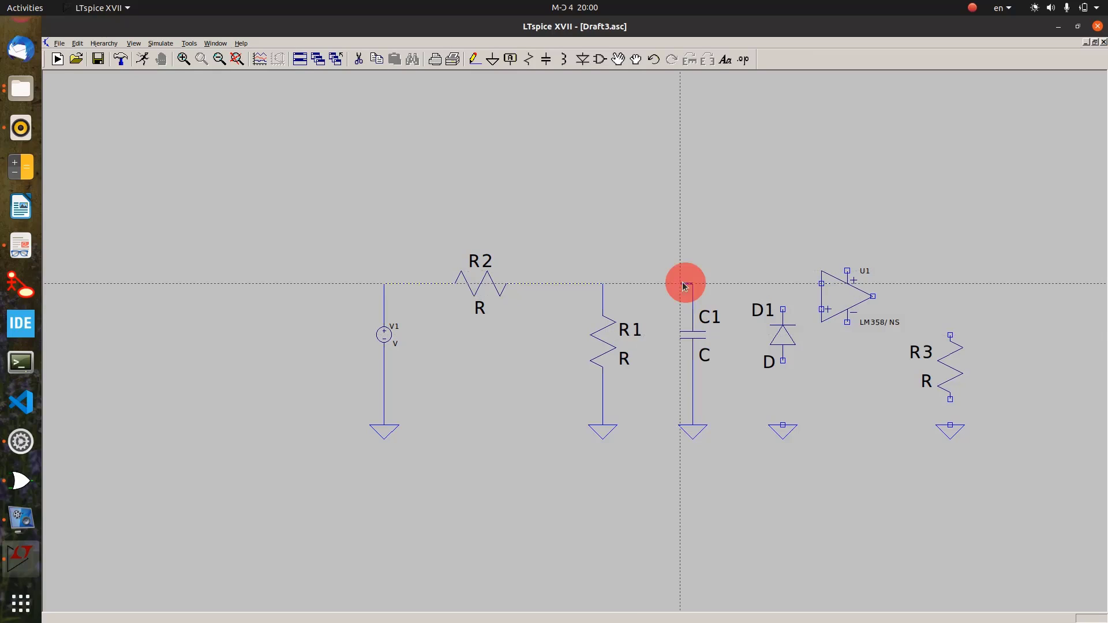
click(603, 284)
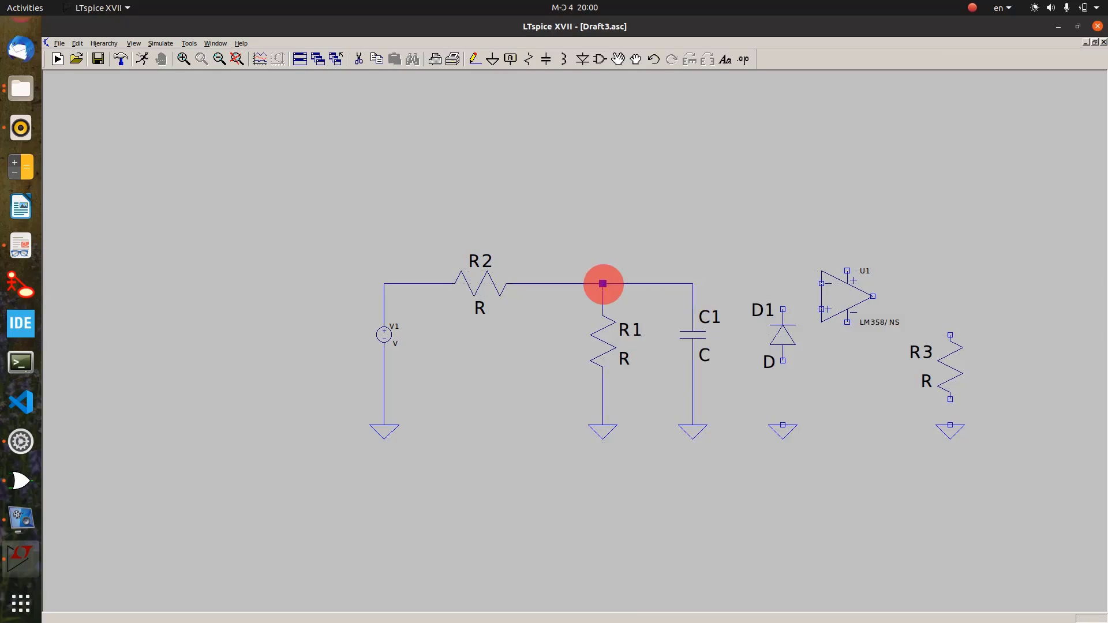
Wire the node above C1 to the top of D1 and the bottom of D1 to its ground, ending wire drawing.
click(693, 283)
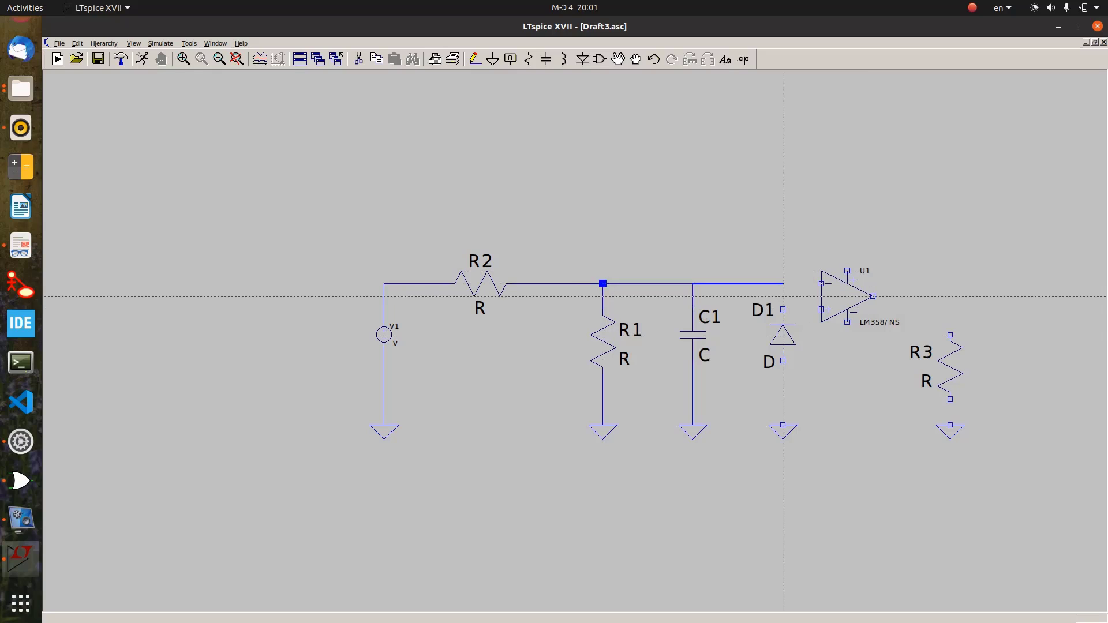
click(783, 310)
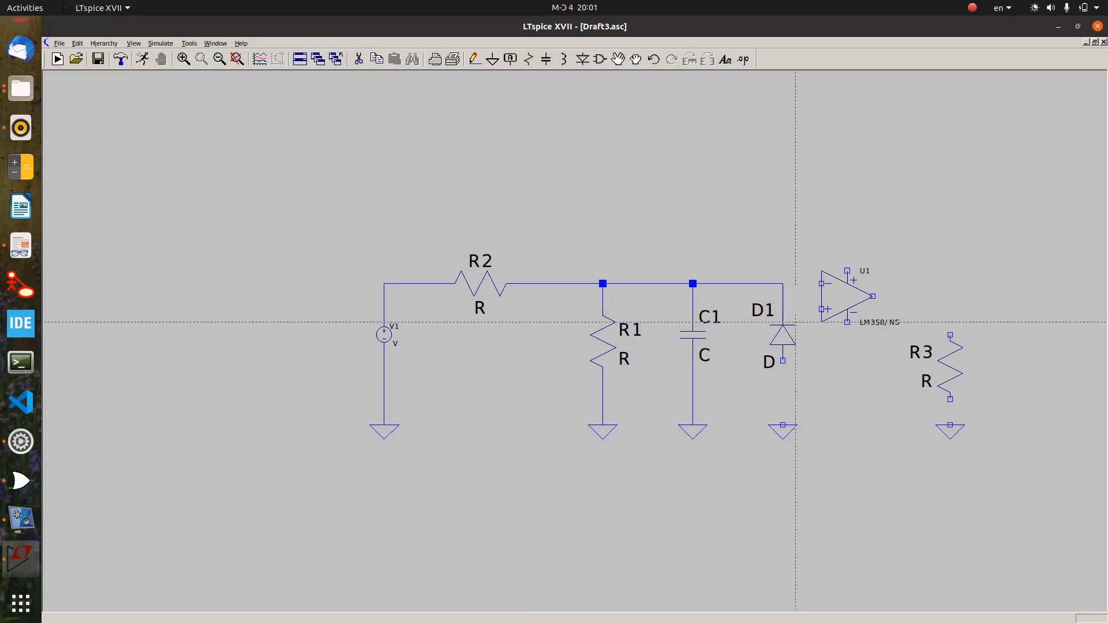
click(783, 360)
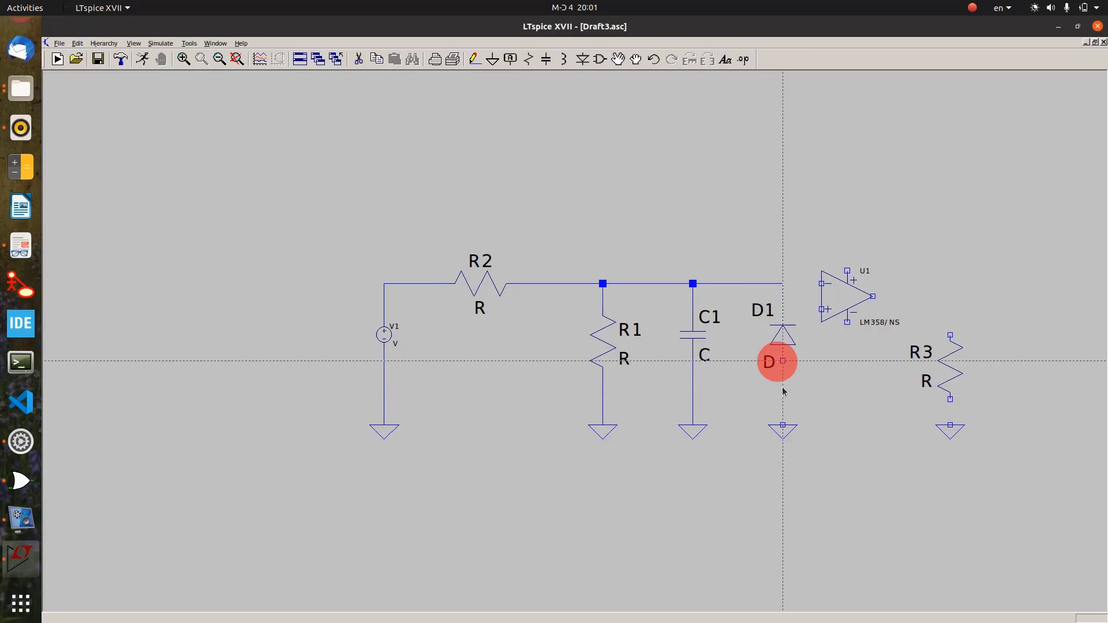
click(783, 426)
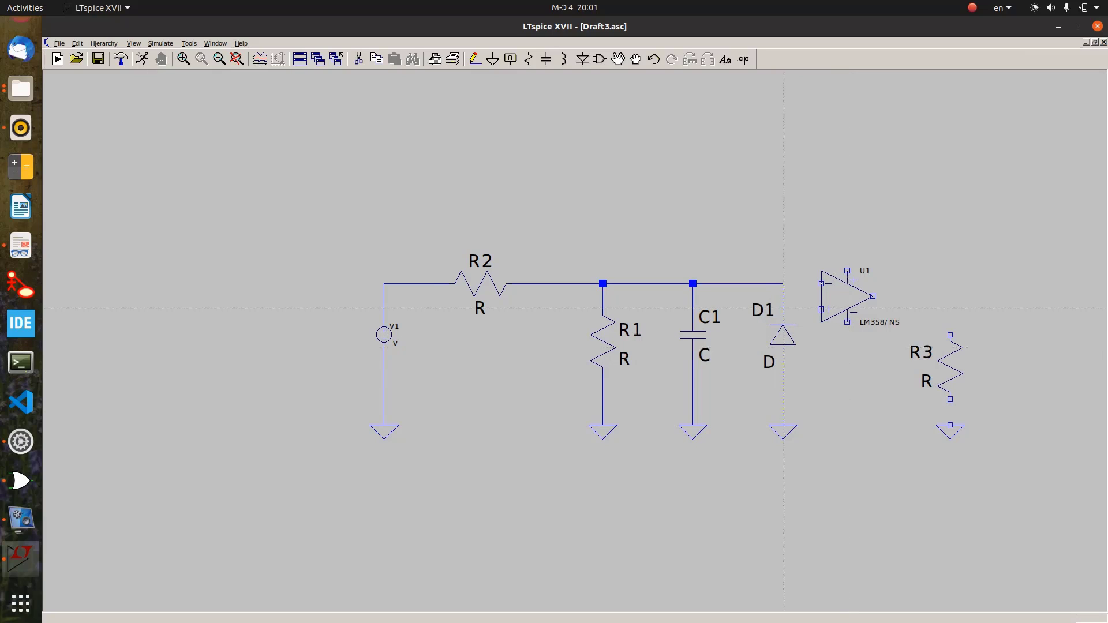
right_click(737, 229)
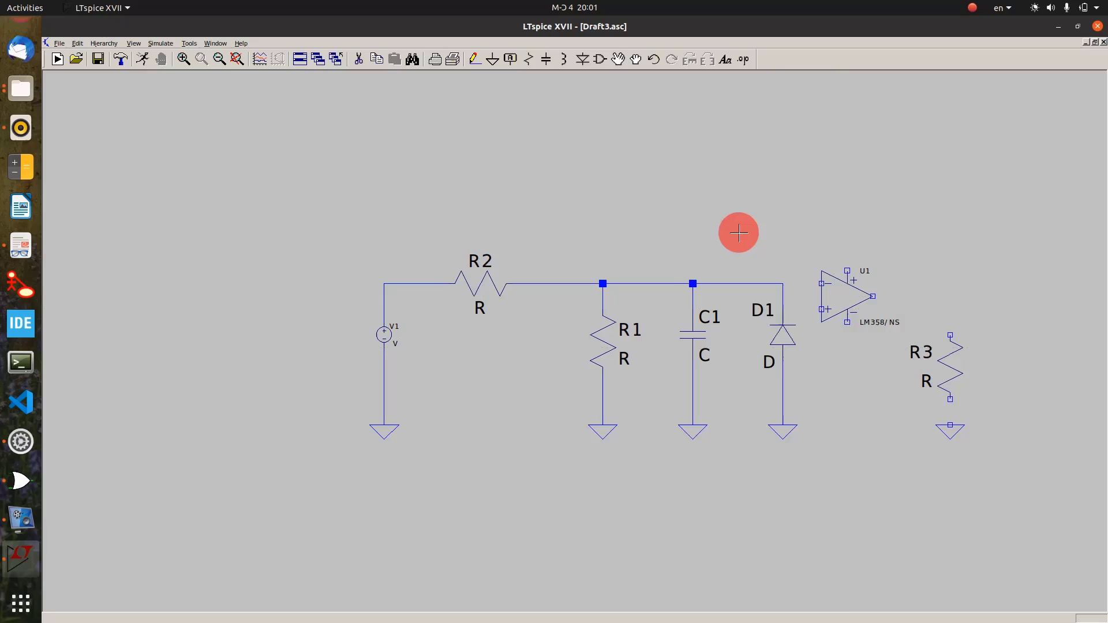
Move the LM358 op-amp up and slightly right so its non-inverting input lines up with the wire above D1.
click(636, 59)
click(835, 300)
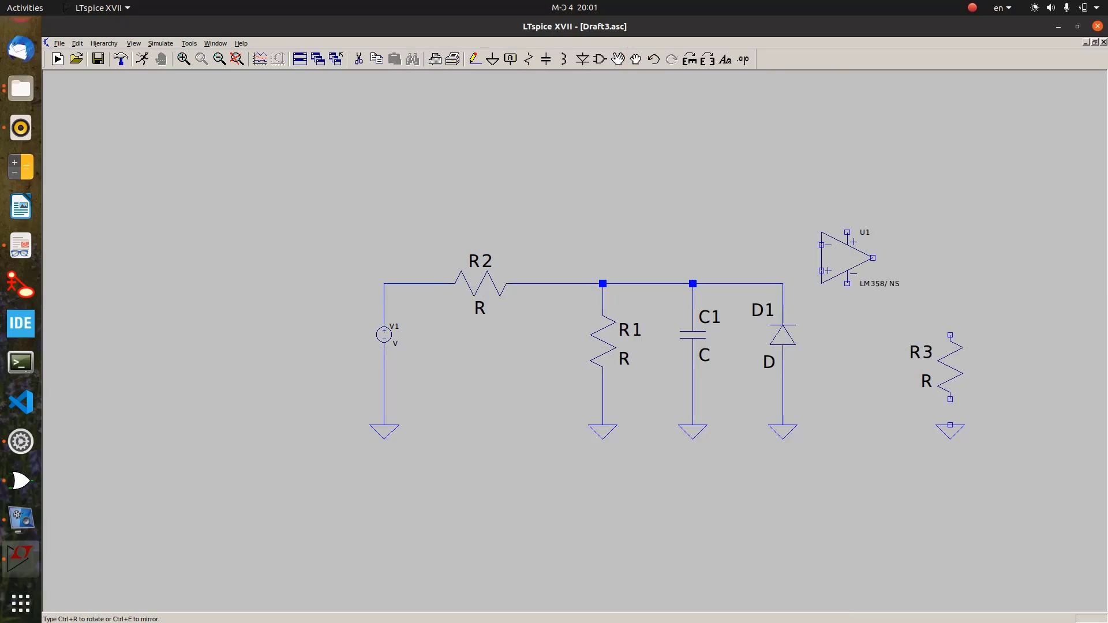
click(847, 267)
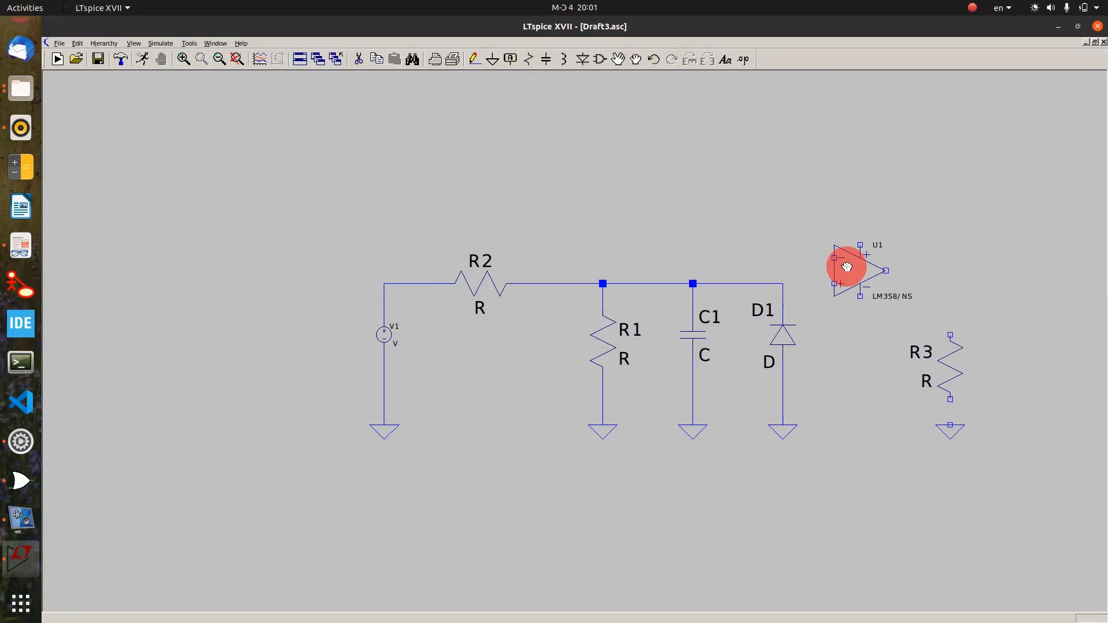
Wire the node above D1 to the op-amp's non-inverting input, and the op-amp output to the top of R3.
click(474, 60)
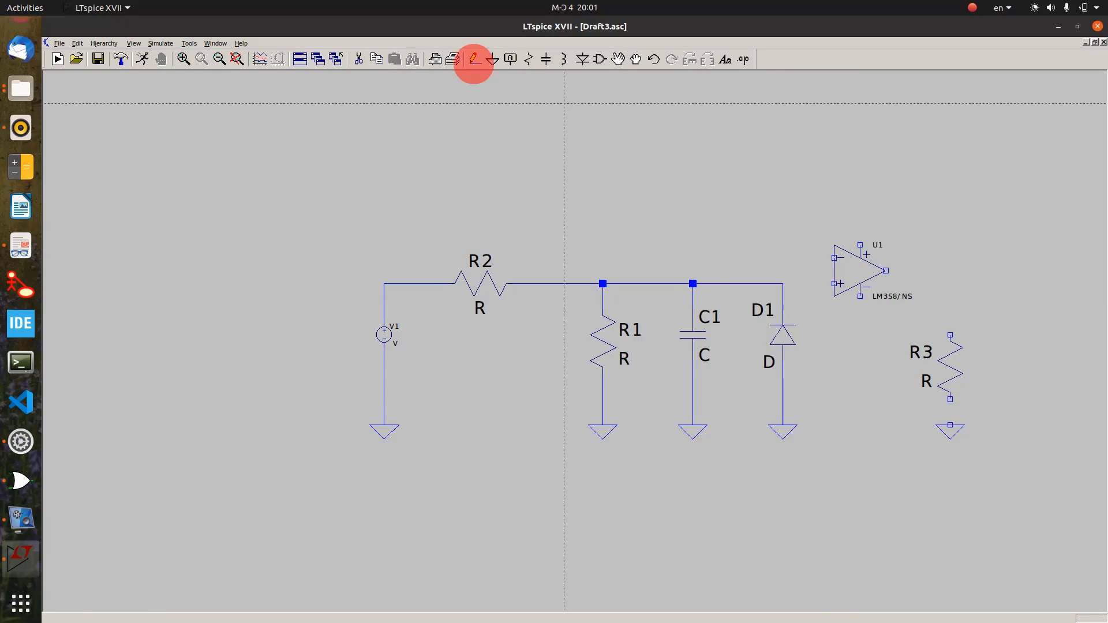
click(783, 283)
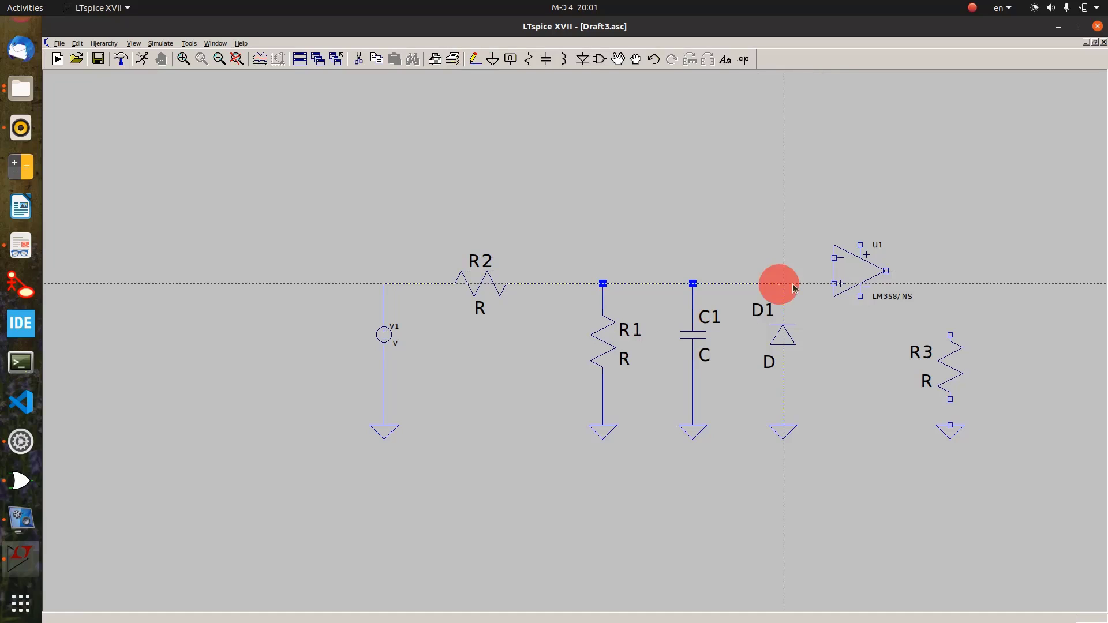
click(837, 283)
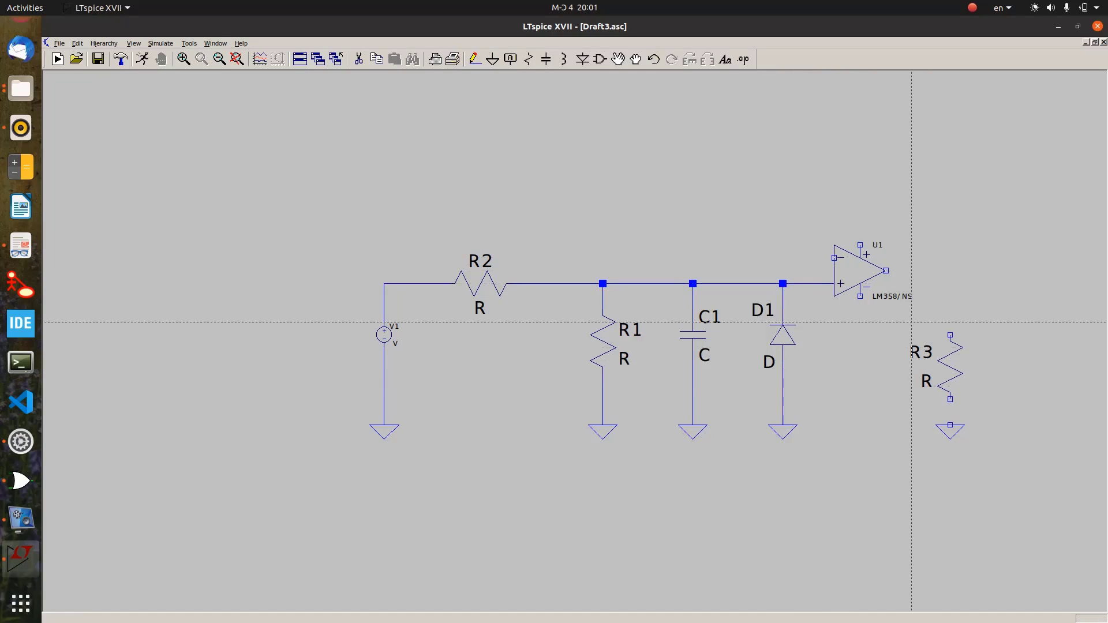
click(886, 270)
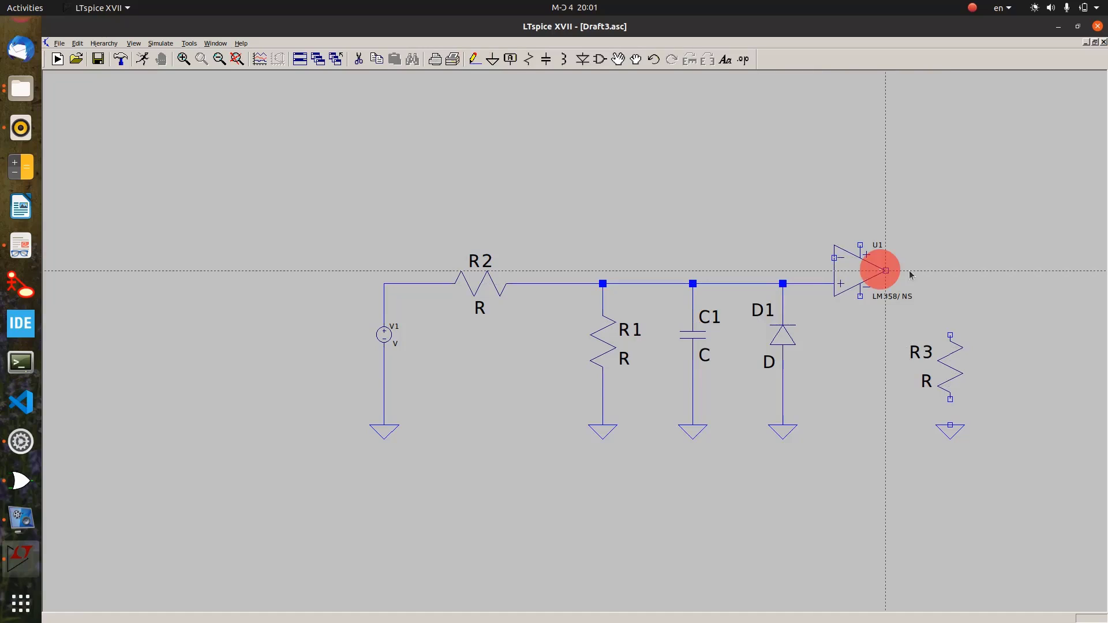
click(950, 270)
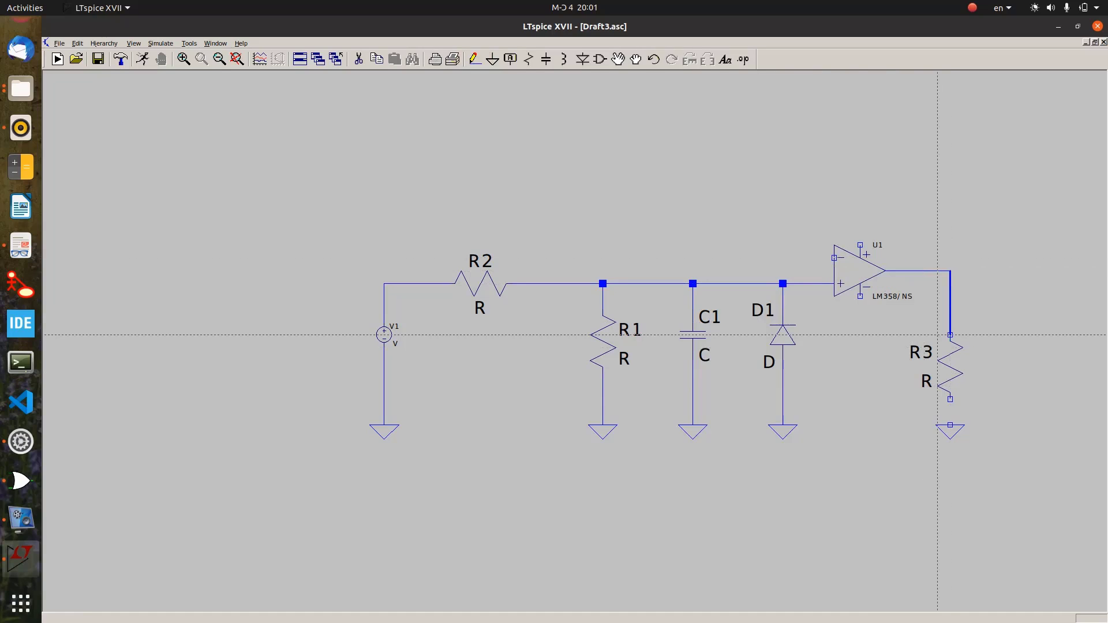
click(950, 335)
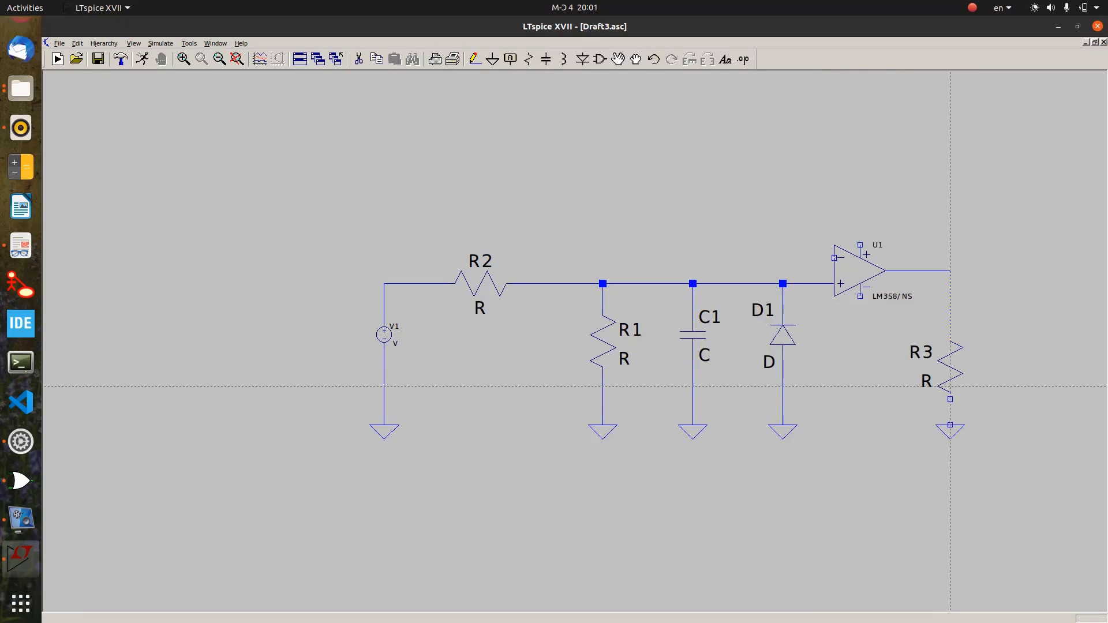
Wire the bottom of R3 to the ground below it and end wire drawing.
click(950, 399)
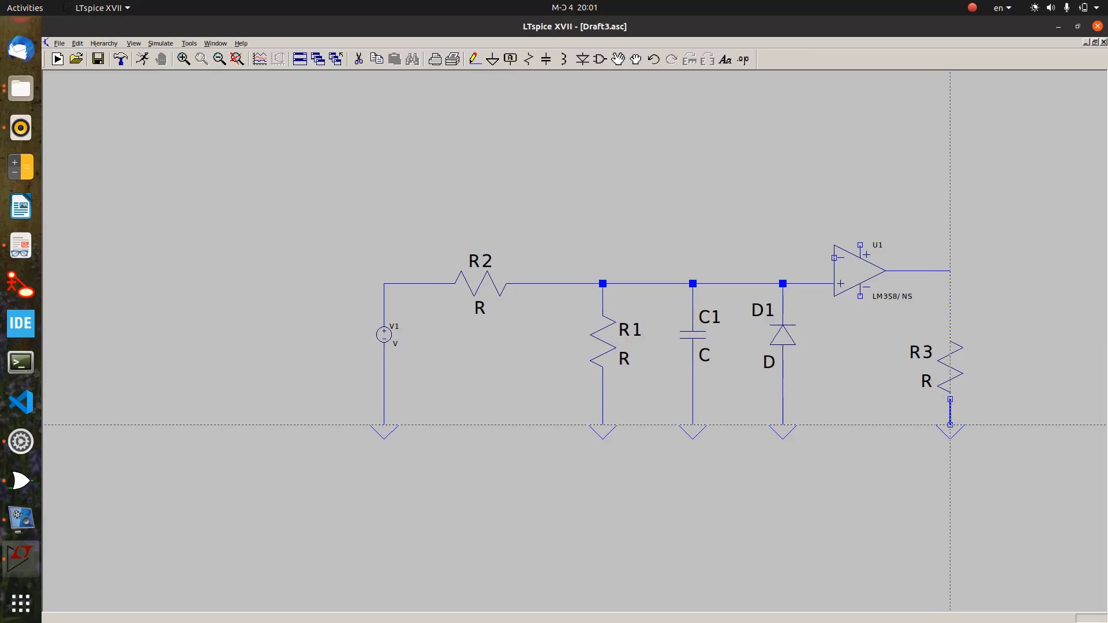
click(950, 425)
right_click(992, 379)
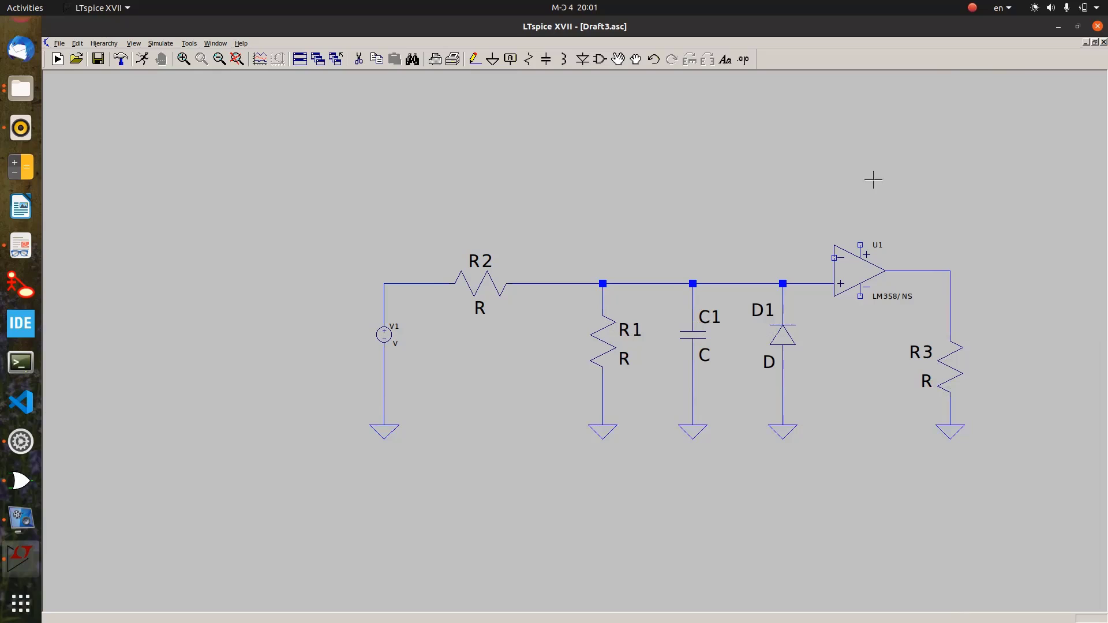
Place a ground below the op-amp in line with the other grounds and wire the op-amp's negative supply pin to it.
click(492, 59)
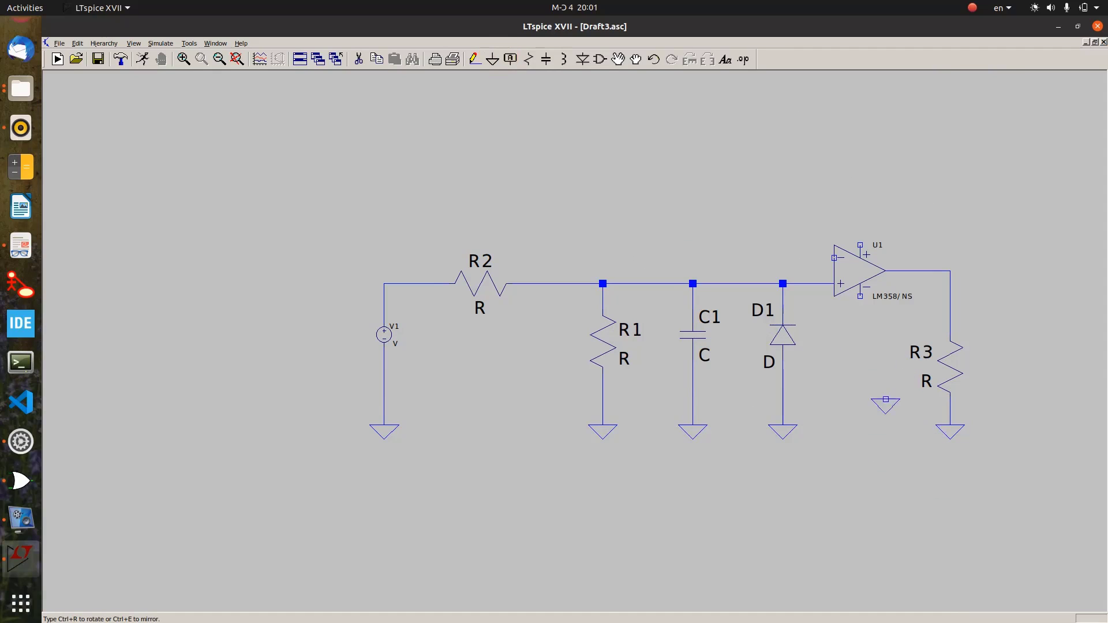
click(859, 427)
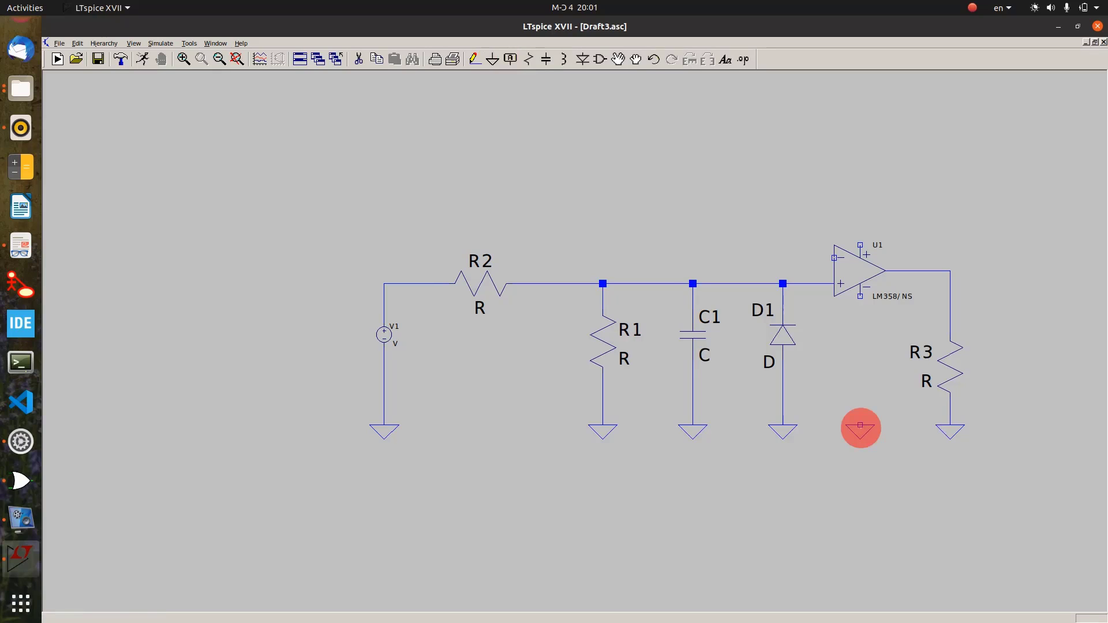
right_click(823, 379)
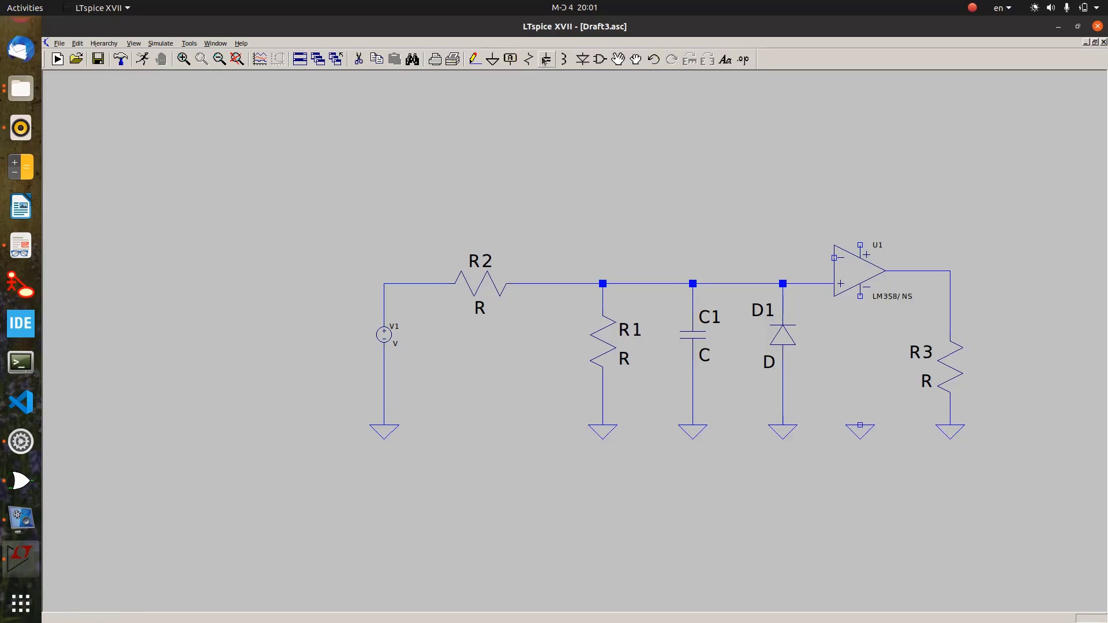
click(474, 58)
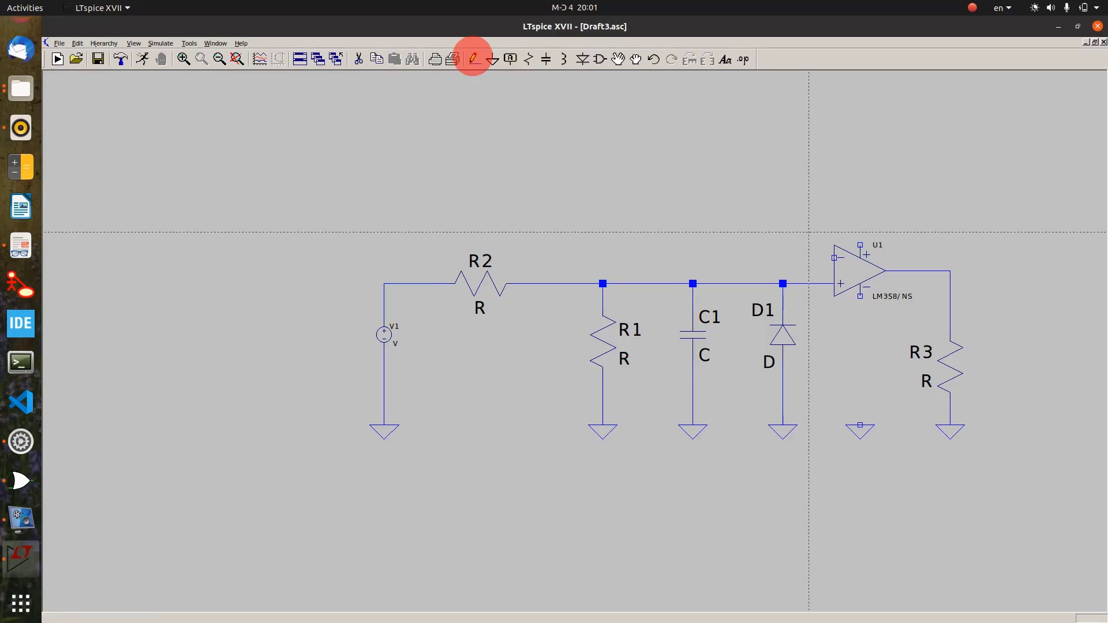
click(860, 297)
click(885, 425)
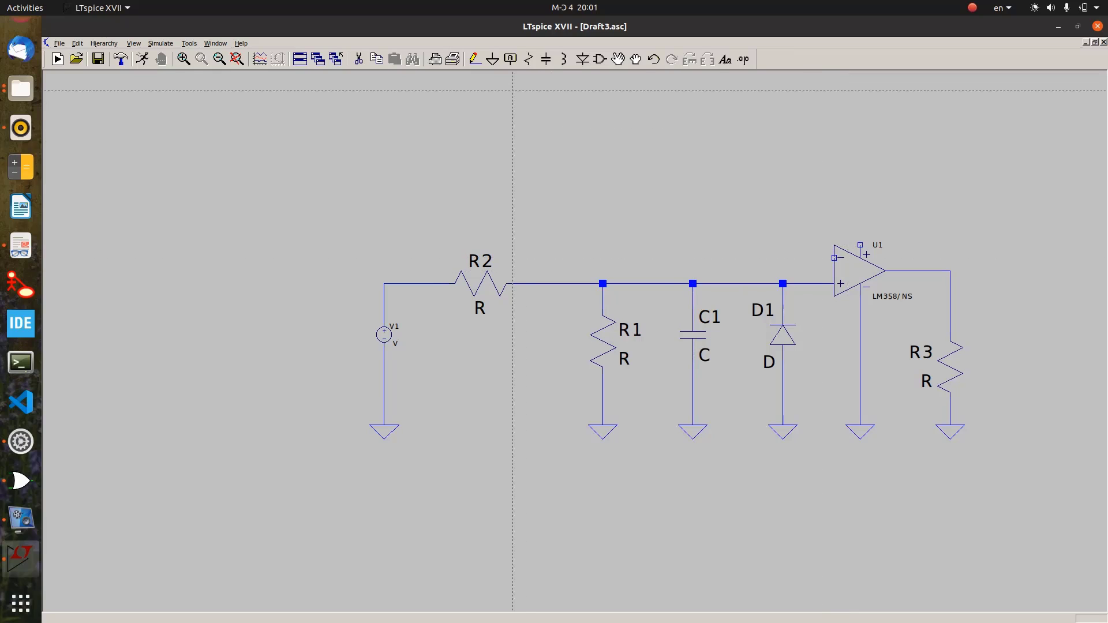
right_click(532, 161)
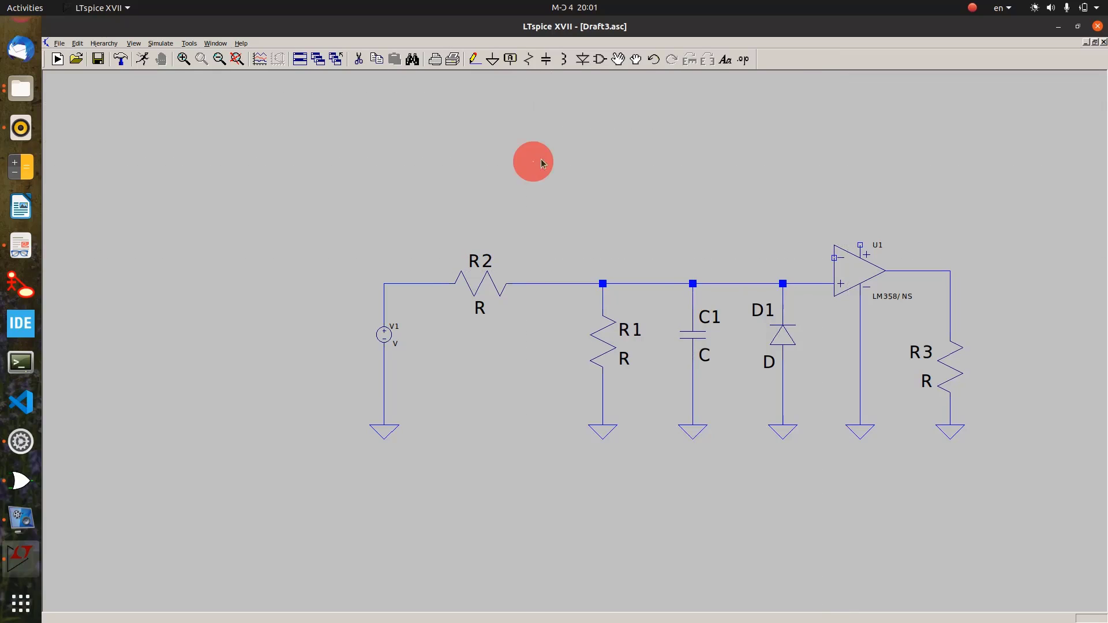
Place a ground to the left of the op-amp's inverting input and wire the two together.
click(491, 59)
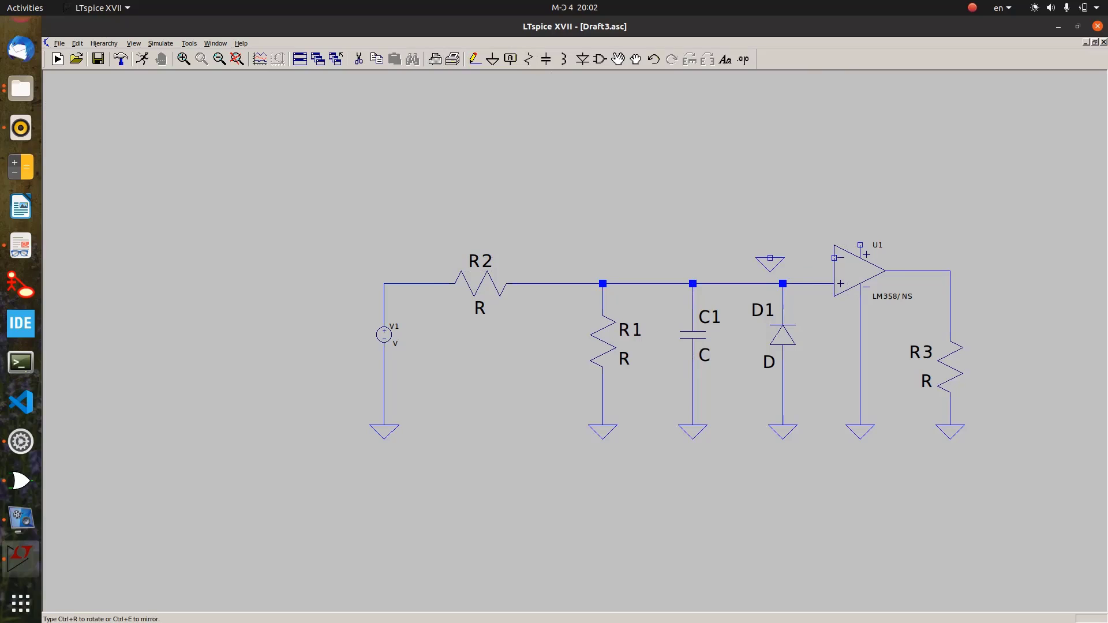
click(770, 258)
click(586, 166)
click(475, 59)
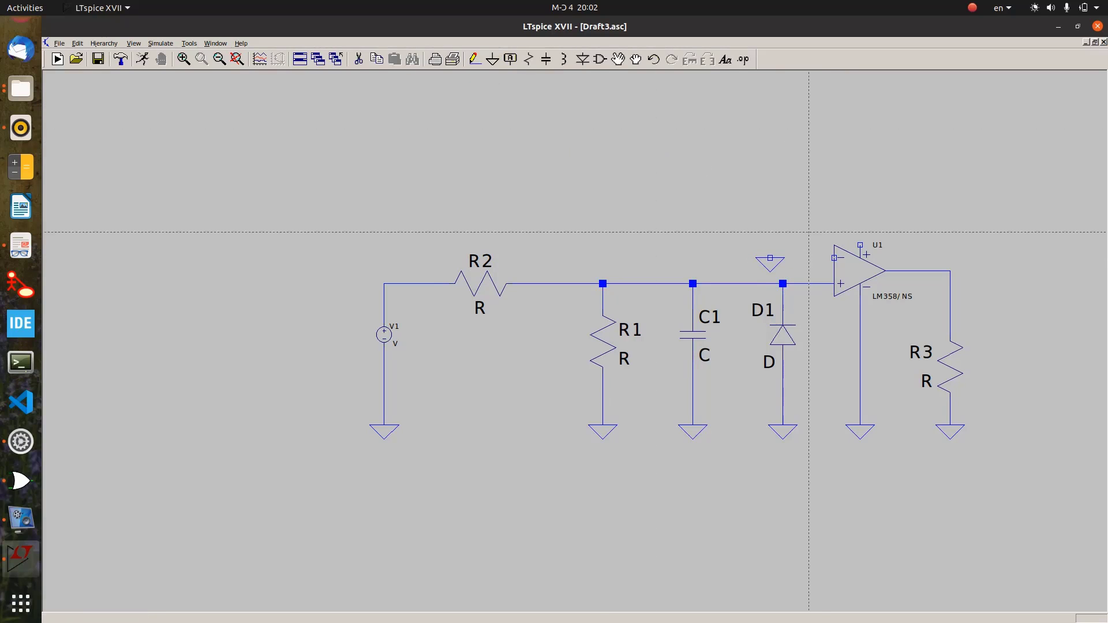
click(835, 257)
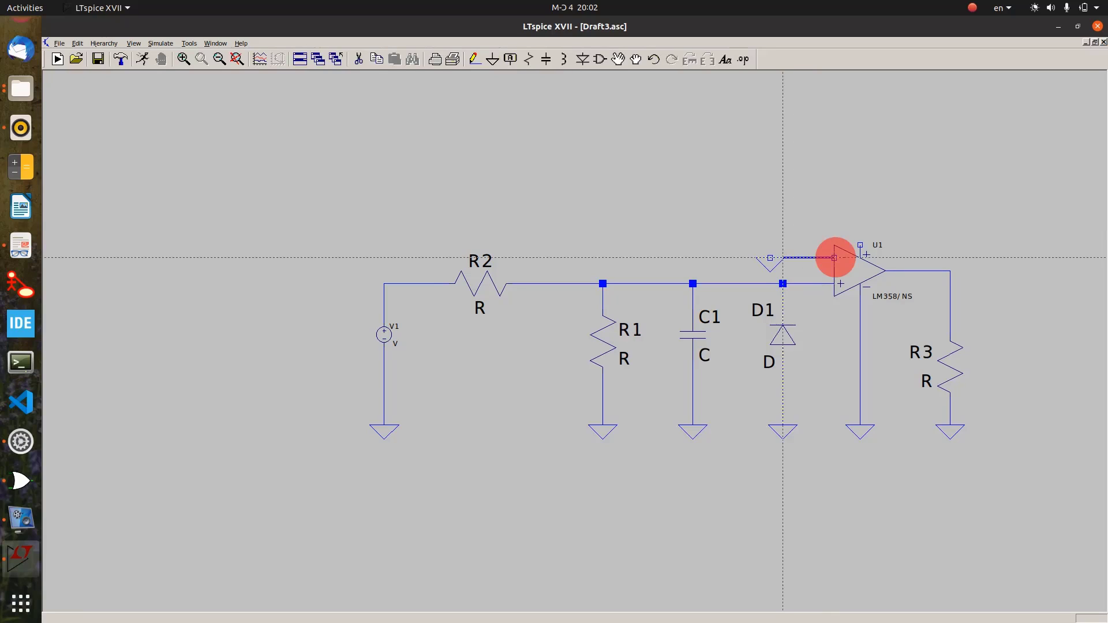
click(768, 255)
right_click(746, 201)
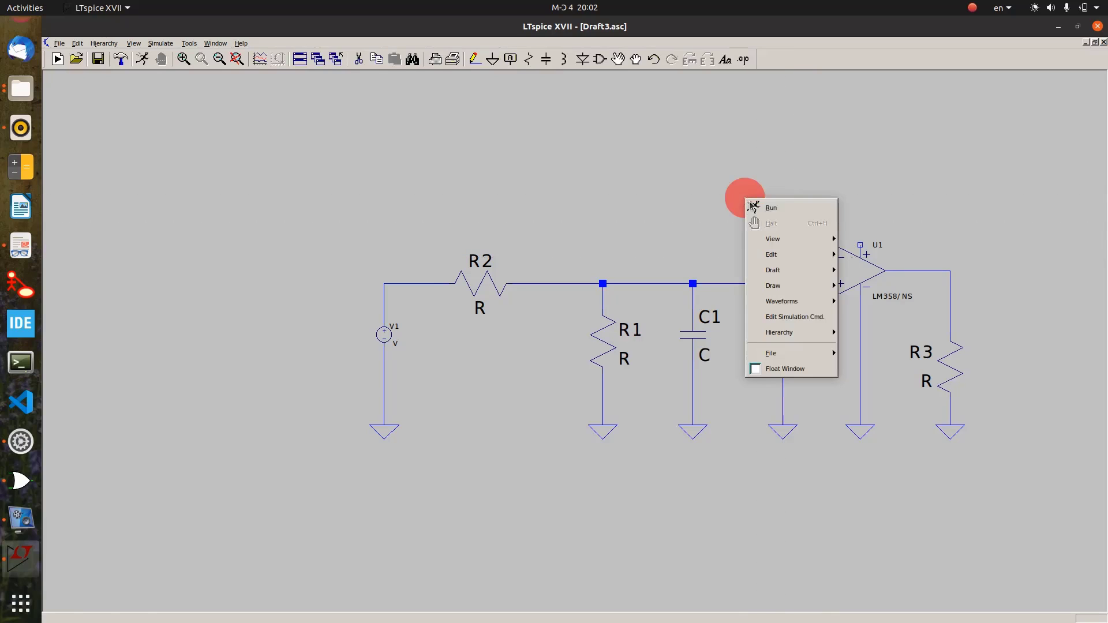
click(789, 164)
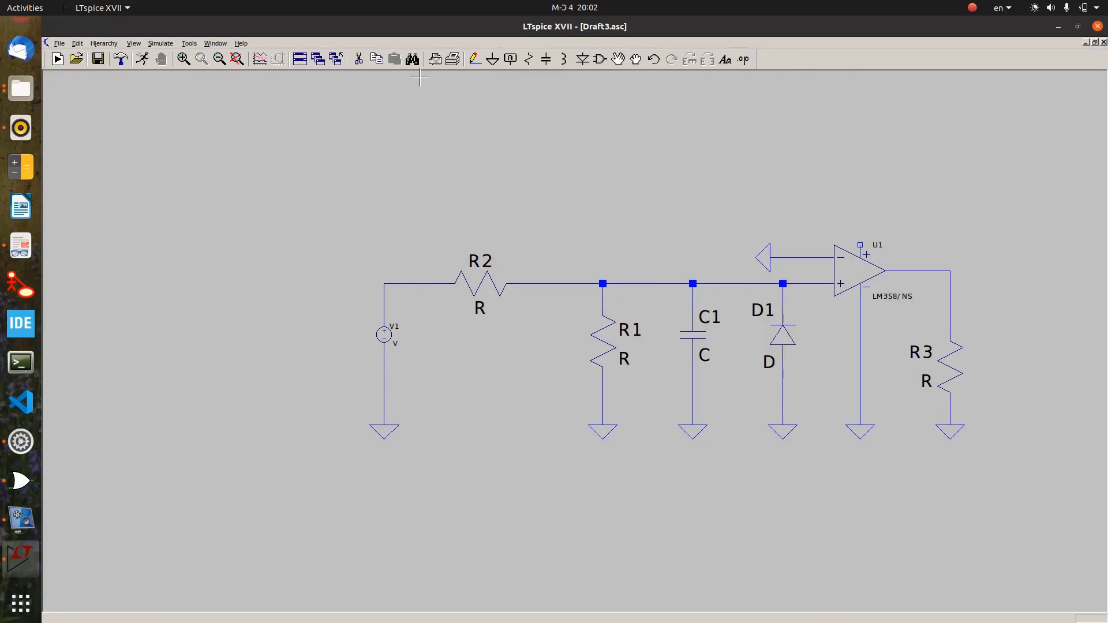
Duplicate voltage source V1, rotate the copy 180 degrees and place it directly above the op-amp's positive supply pin.
click(374, 60)
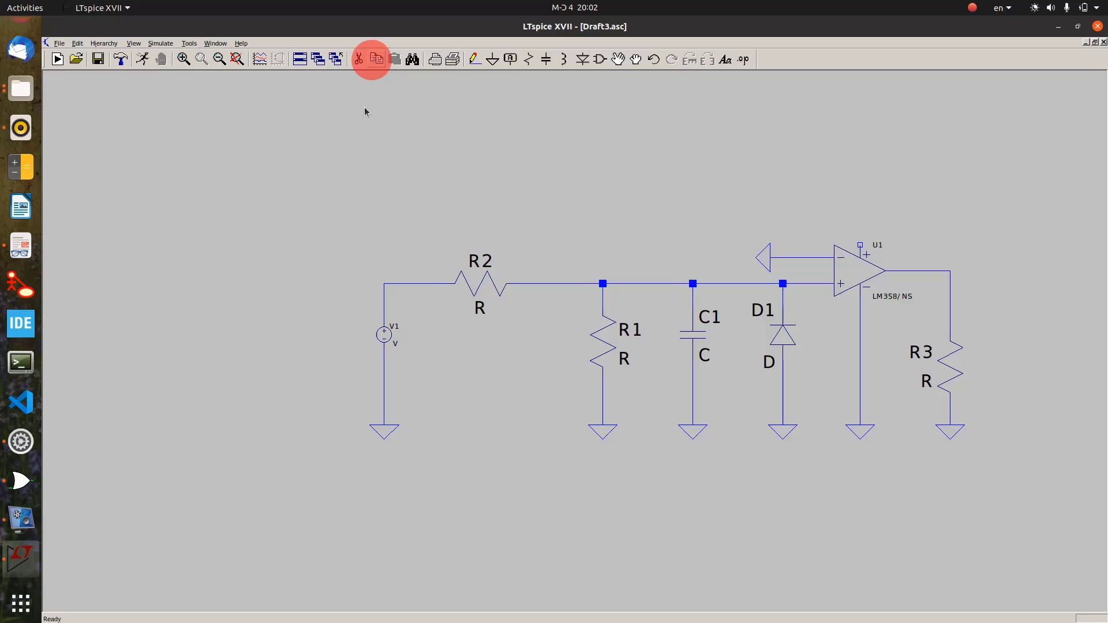
click(385, 341)
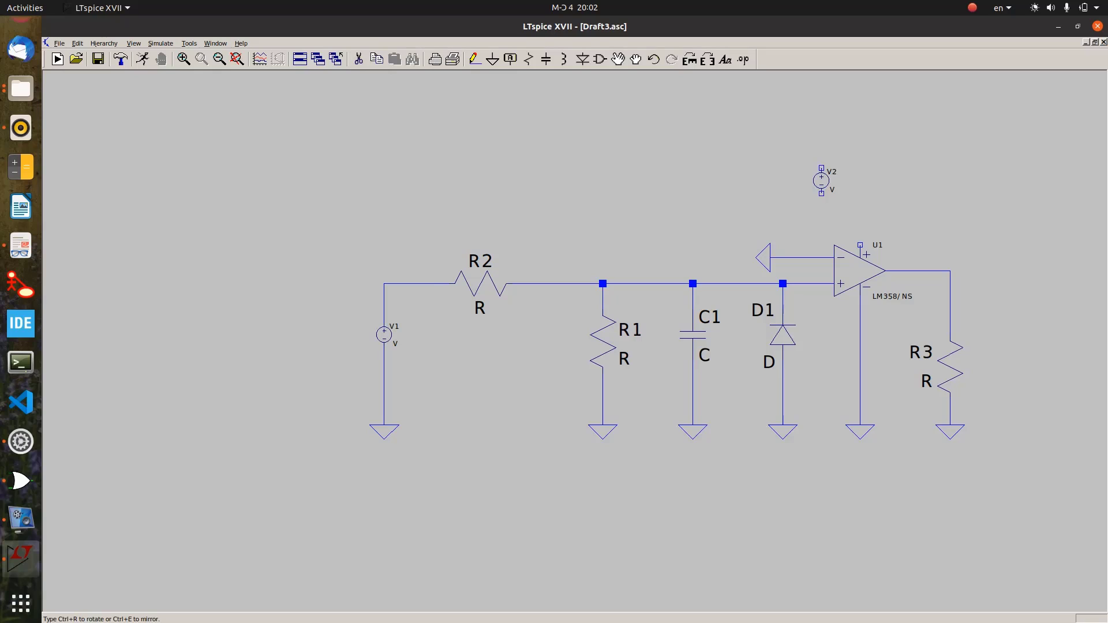
key(ctrl+r)
key(ctrl+r)
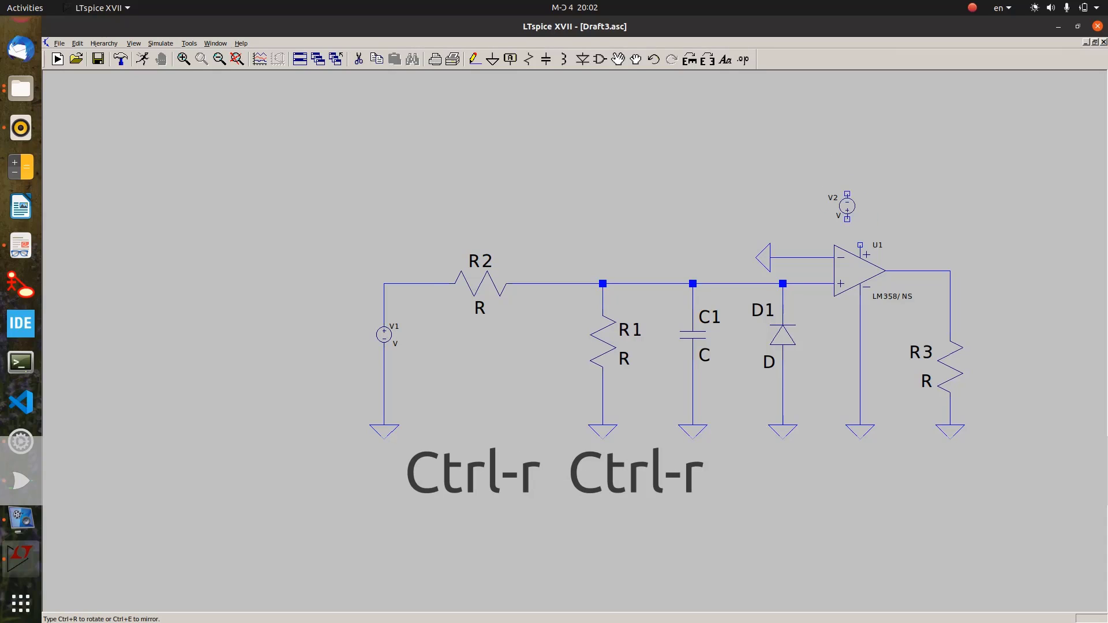
click(858, 204)
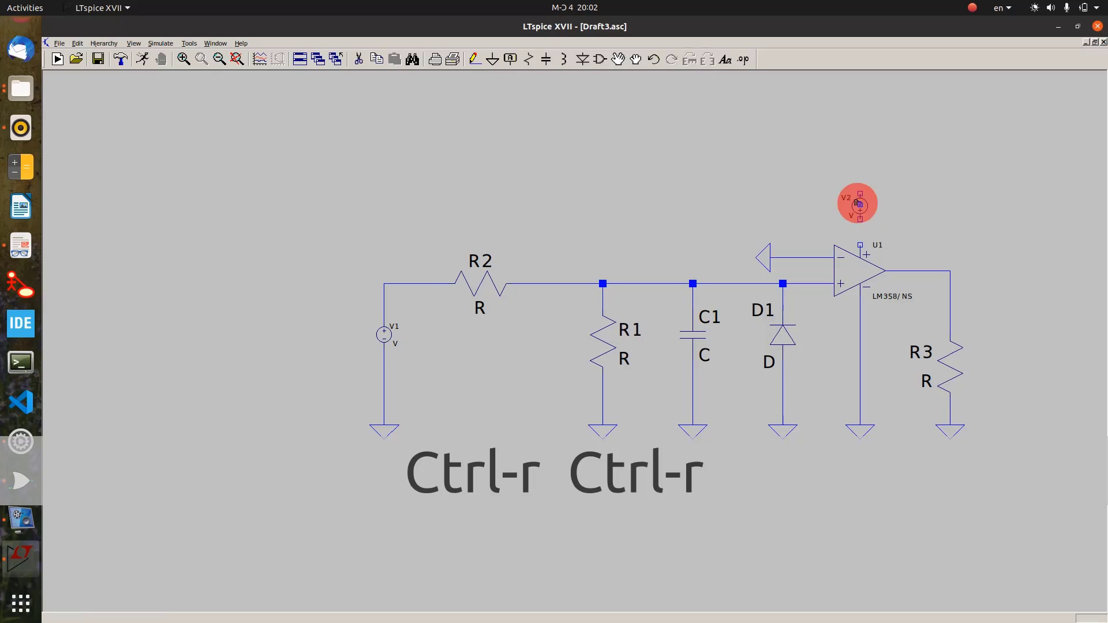
Place a ground above and left of V2, and wire V2 between the op-amp's positive supply pin and that ground.
key(g)
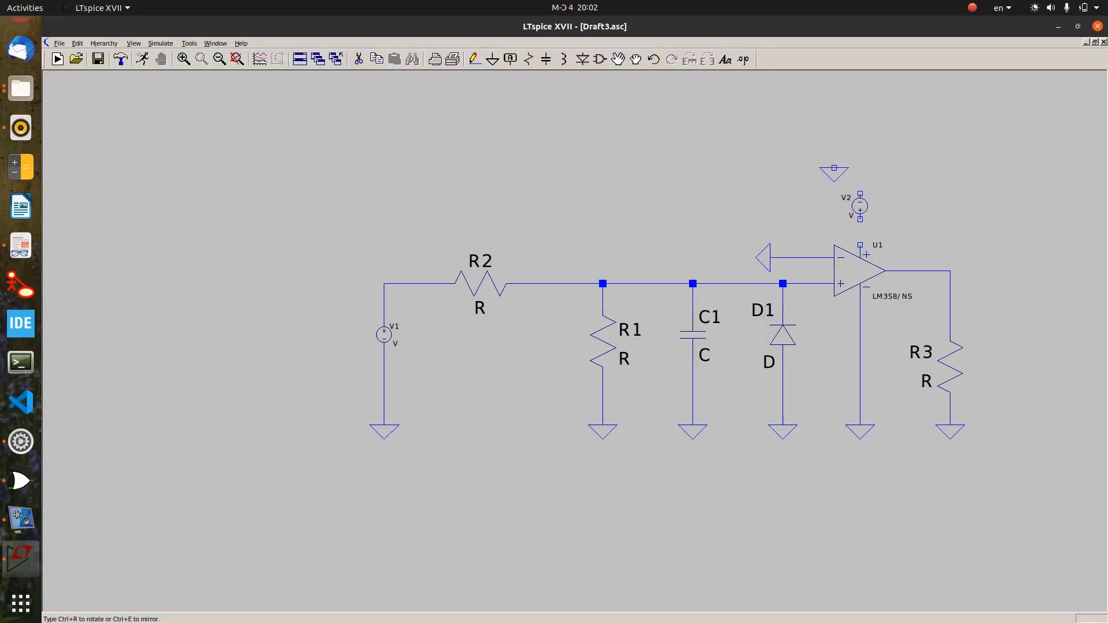
click(834, 168)
key(F3)
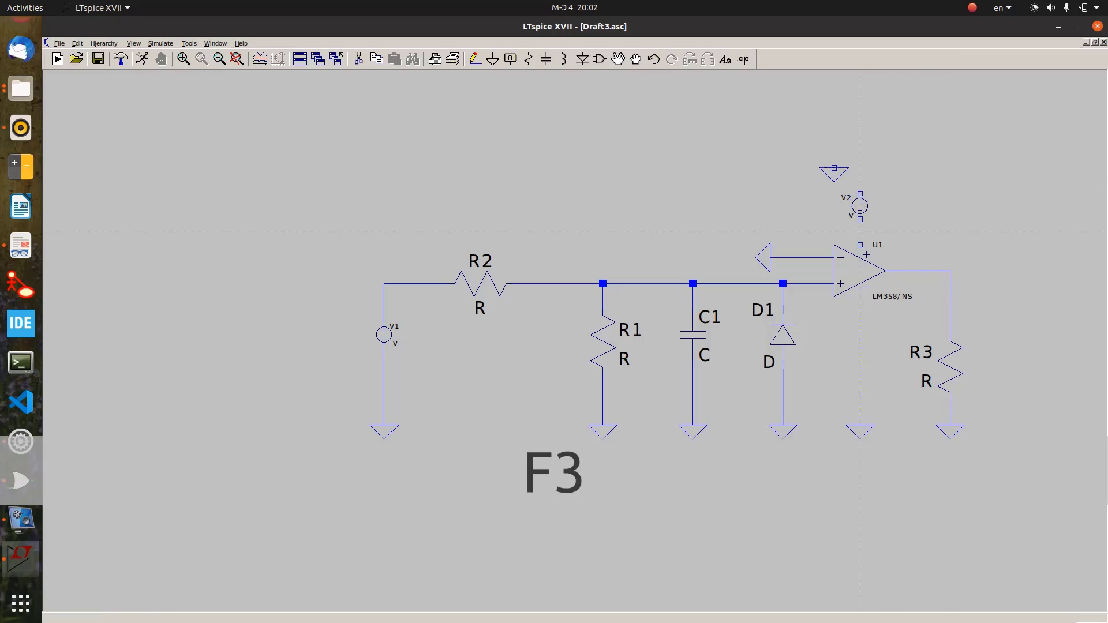
click(861, 219)
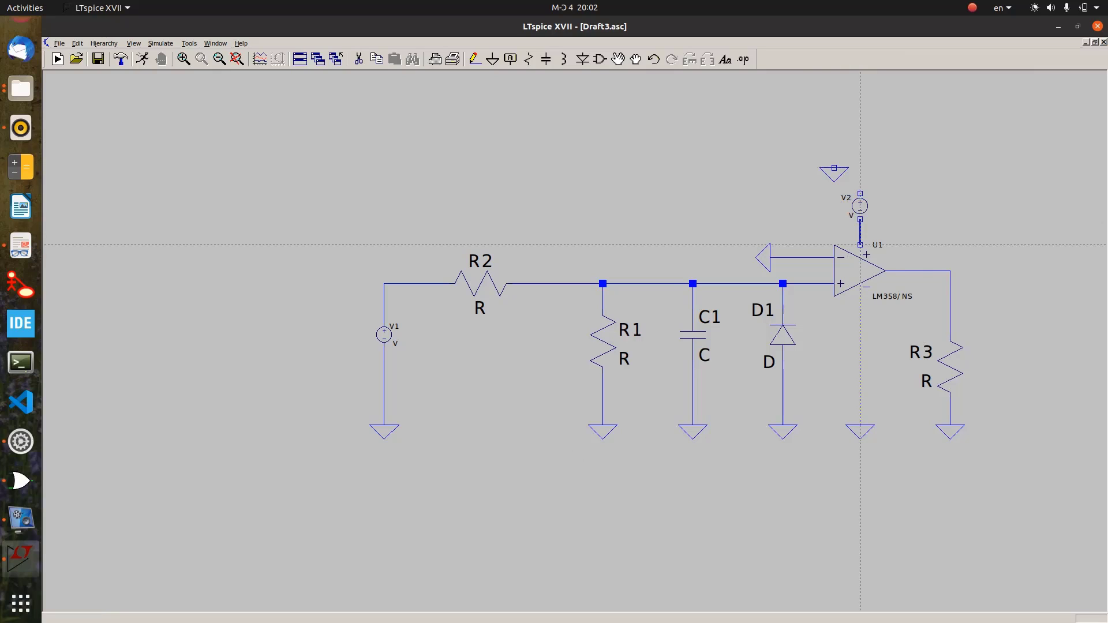
click(860, 244)
click(860, 194)
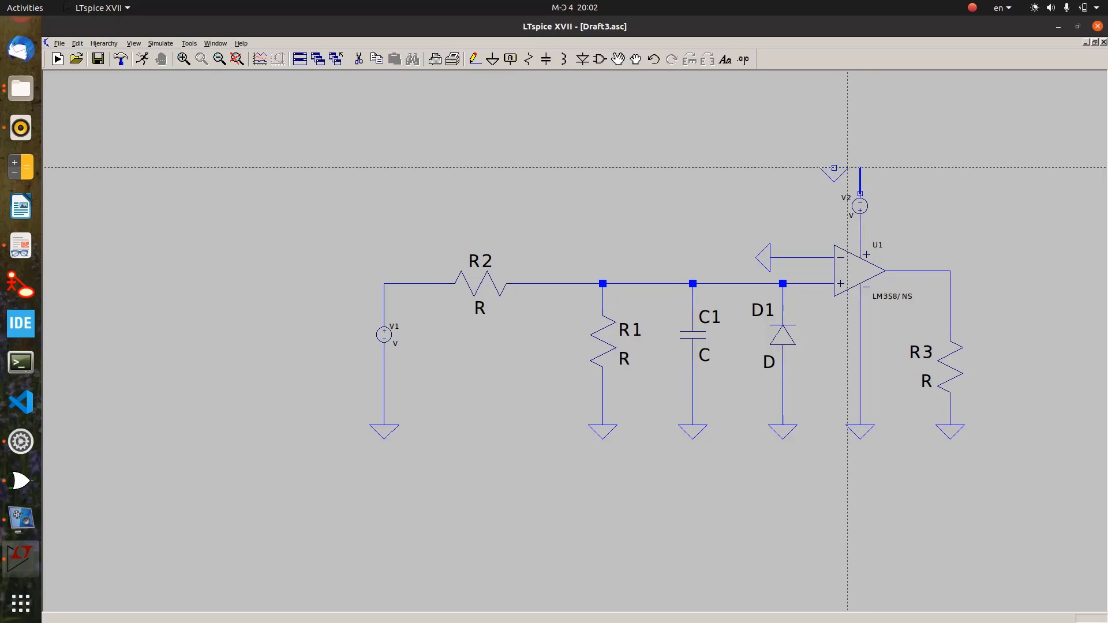
click(834, 167)
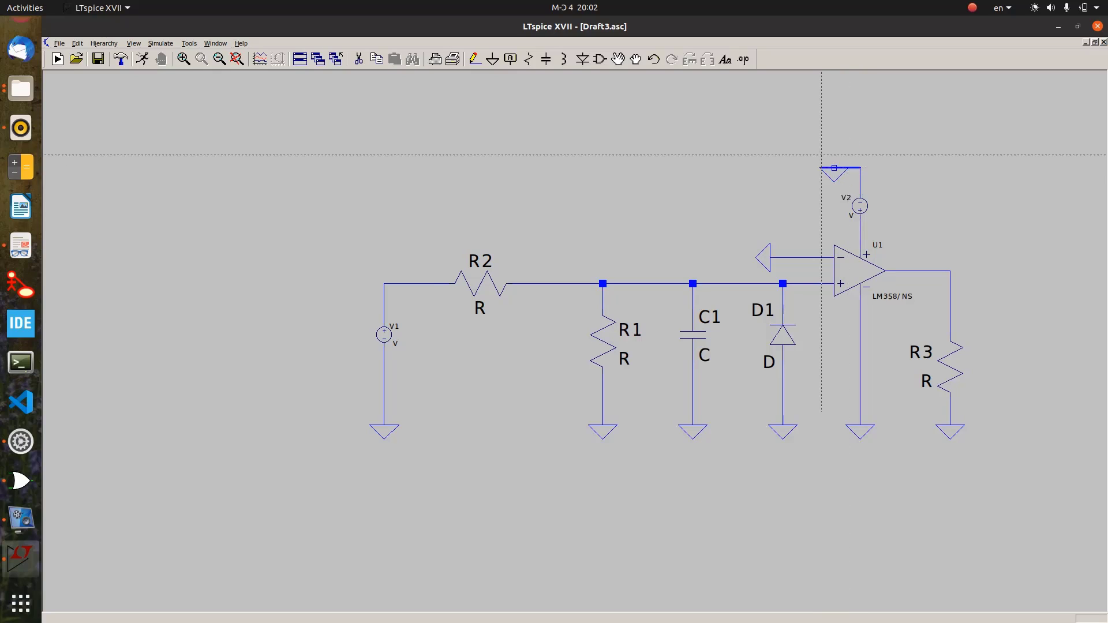
click(834, 168)
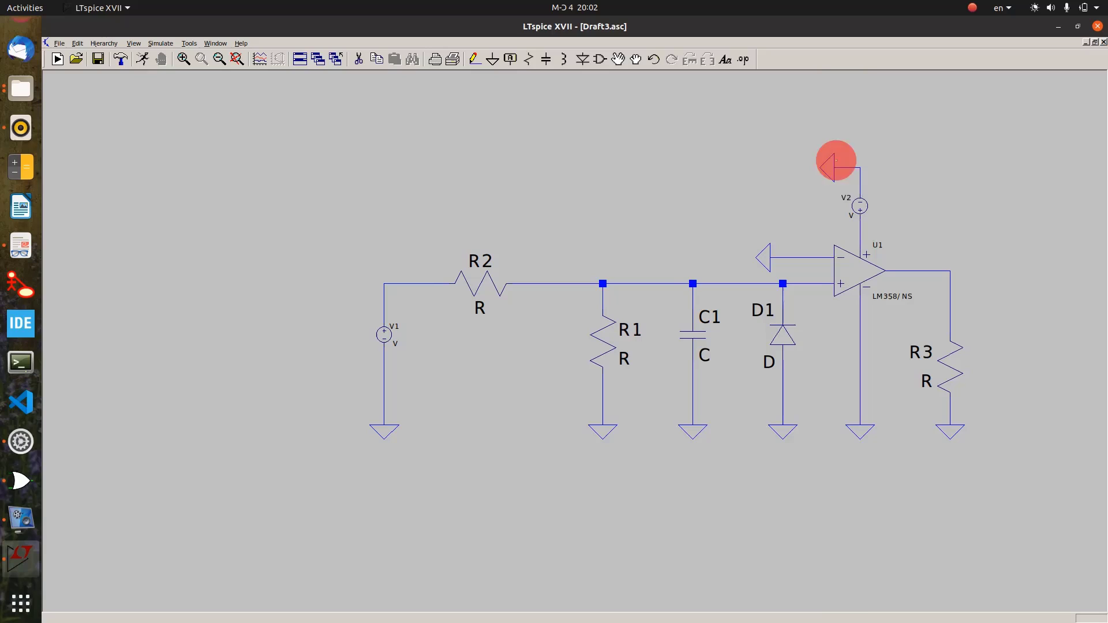
right_click(793, 192)
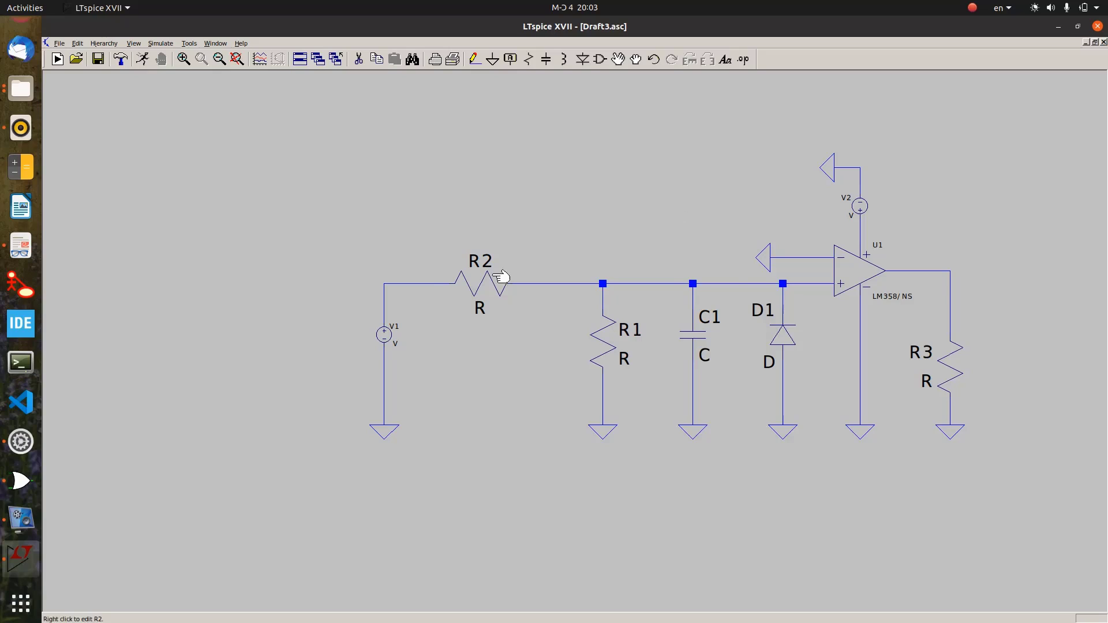
Configure V1 as a SINE source with an amplitude of 312 V and a frequency of 50 Hz.
right_click(395, 338)
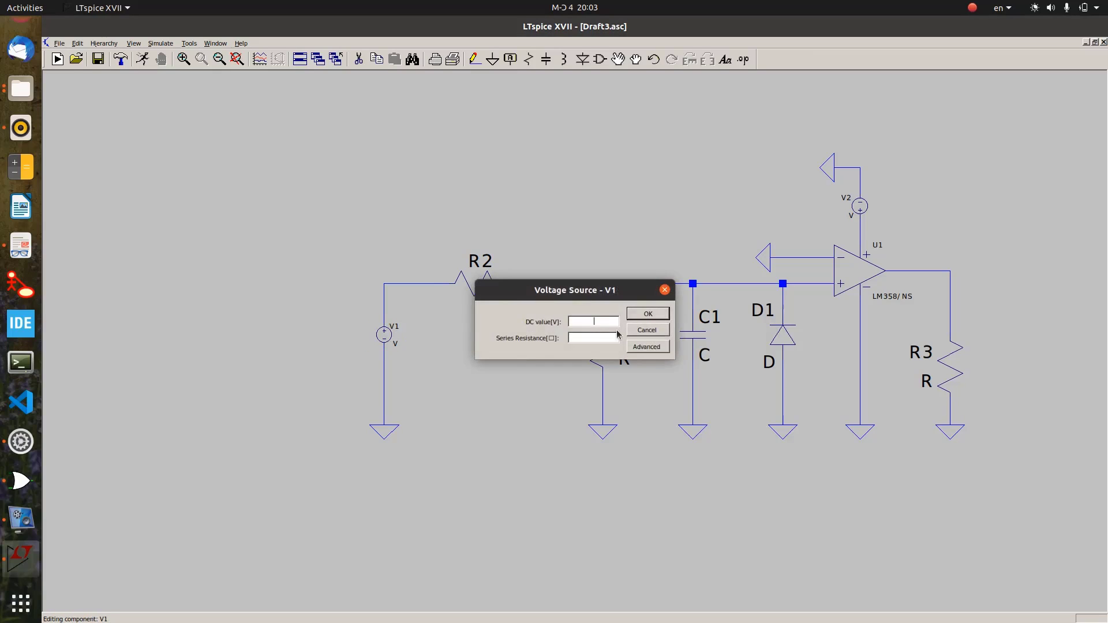
click(647, 348)
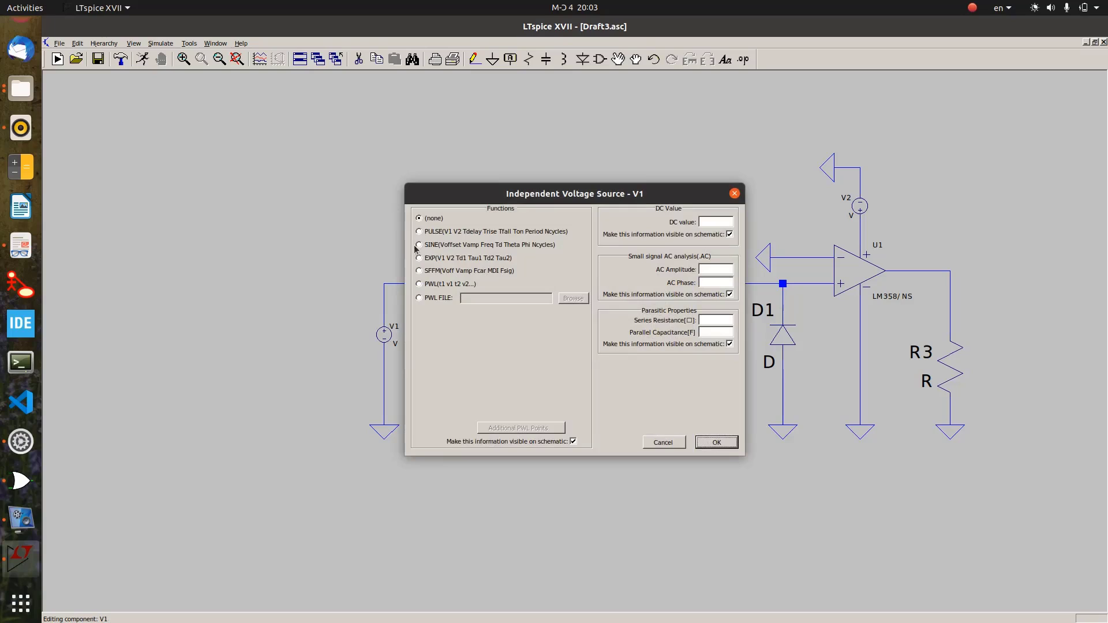
click(417, 245)
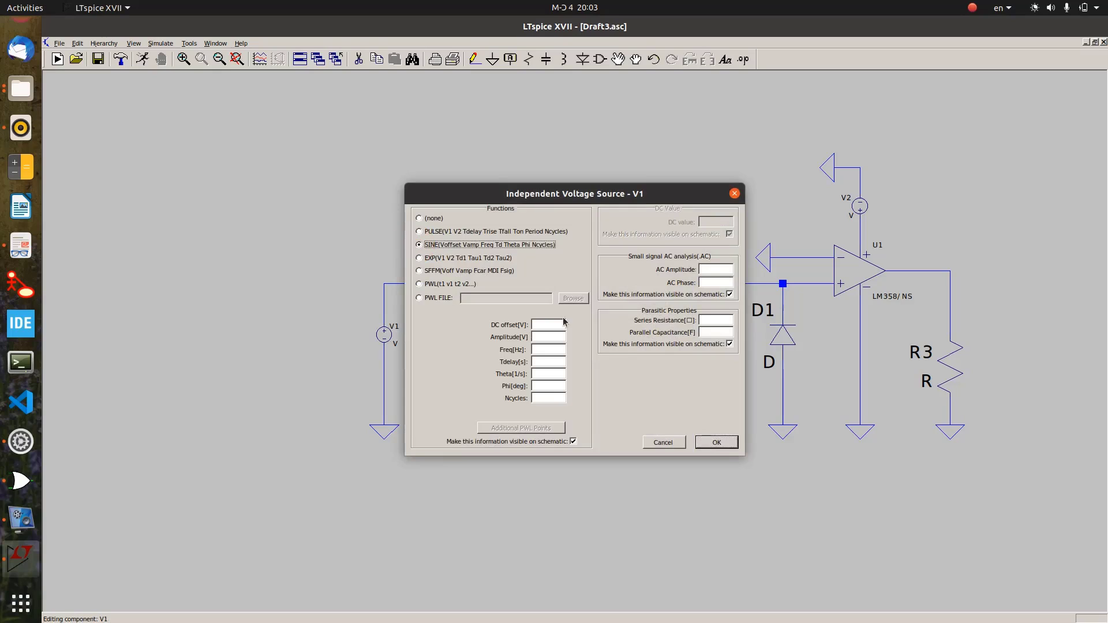
click(561, 337)
text(312)
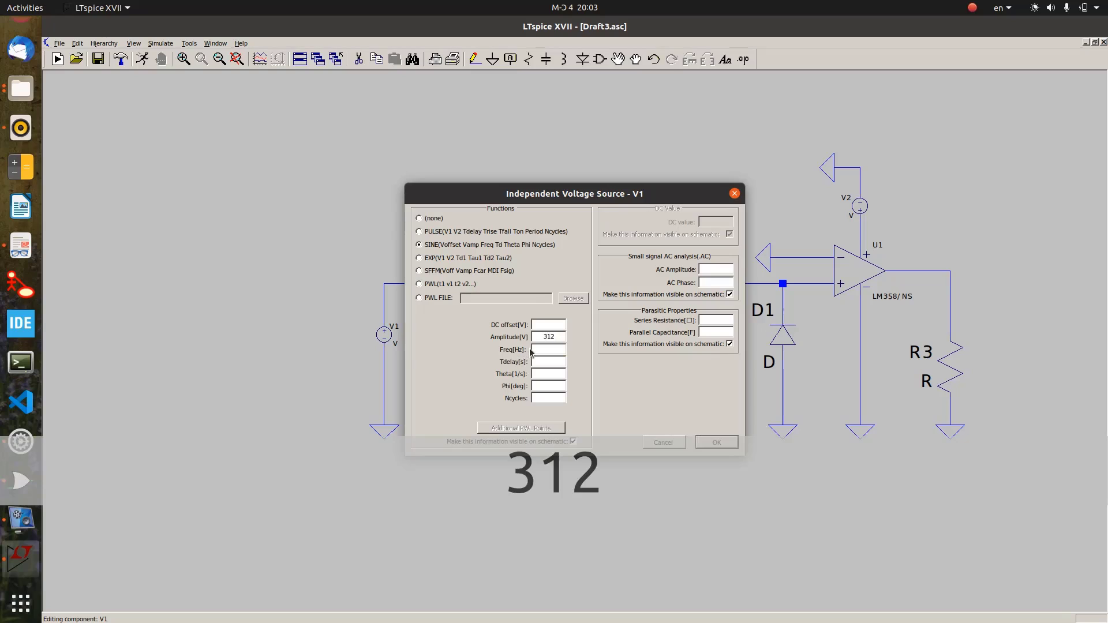
click(537, 349)
text(50)
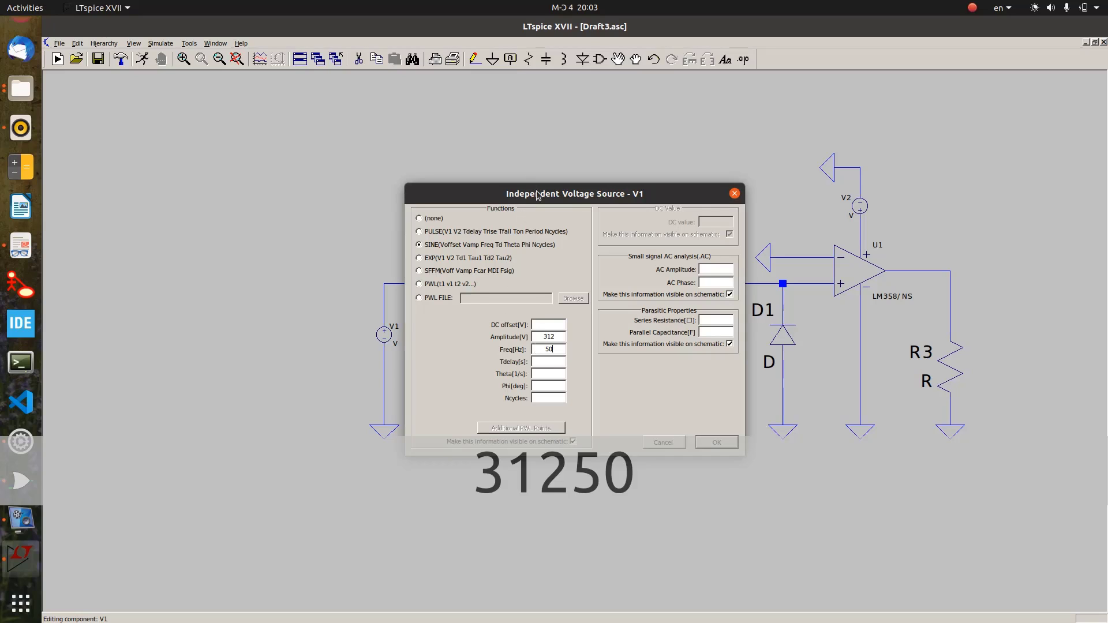
drag(534, 188, 534, 173)
click(716, 427)
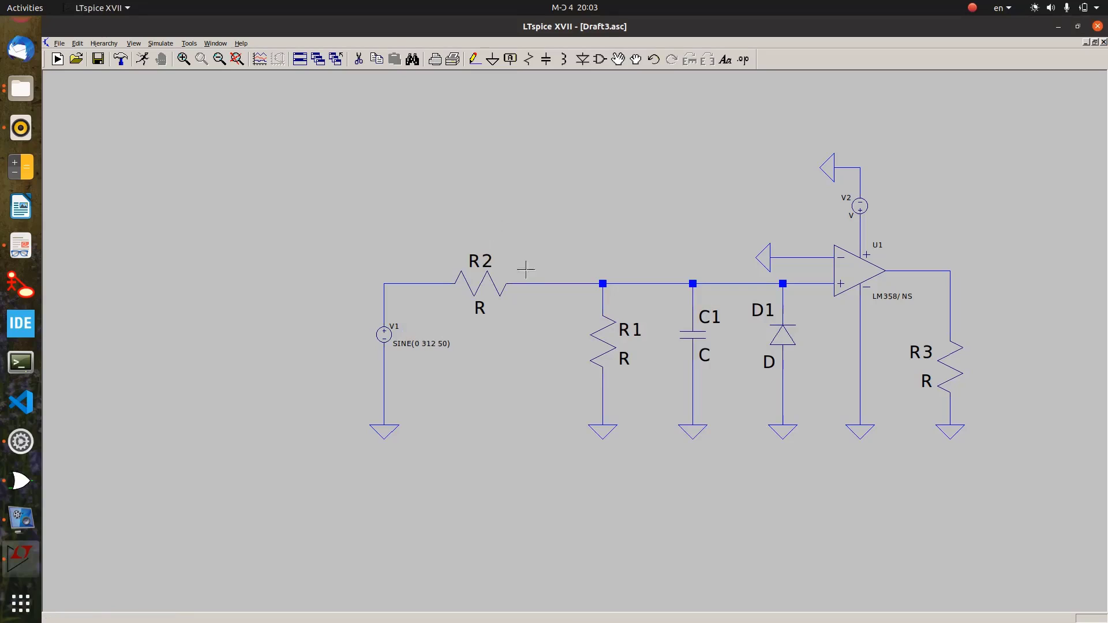
Set the resistance of R2 to 1800k.
right_click(492, 283)
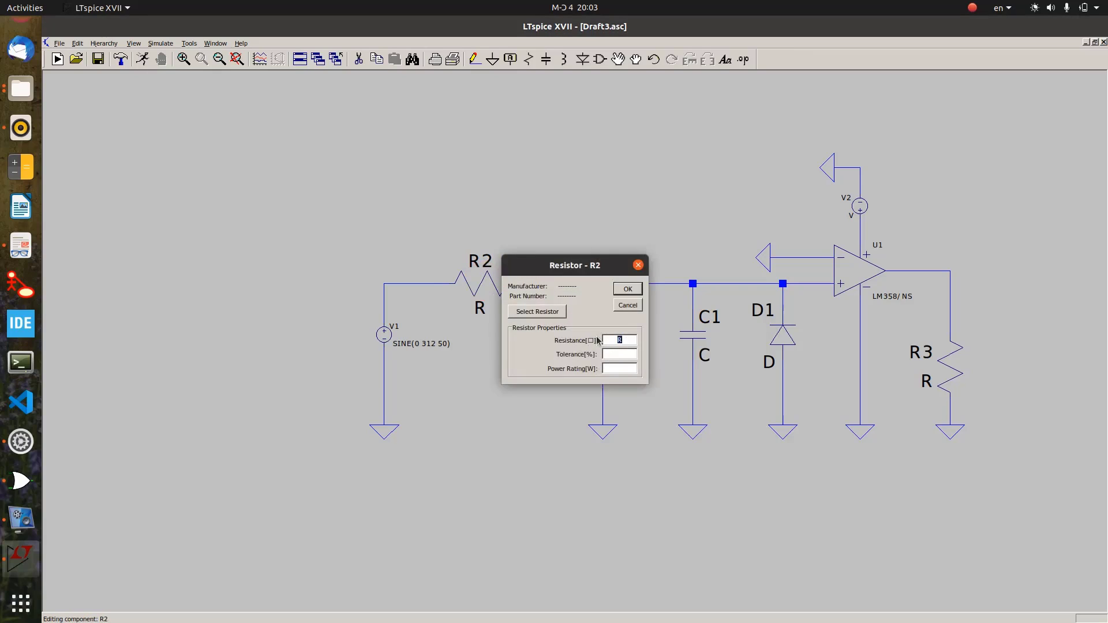
text(18)
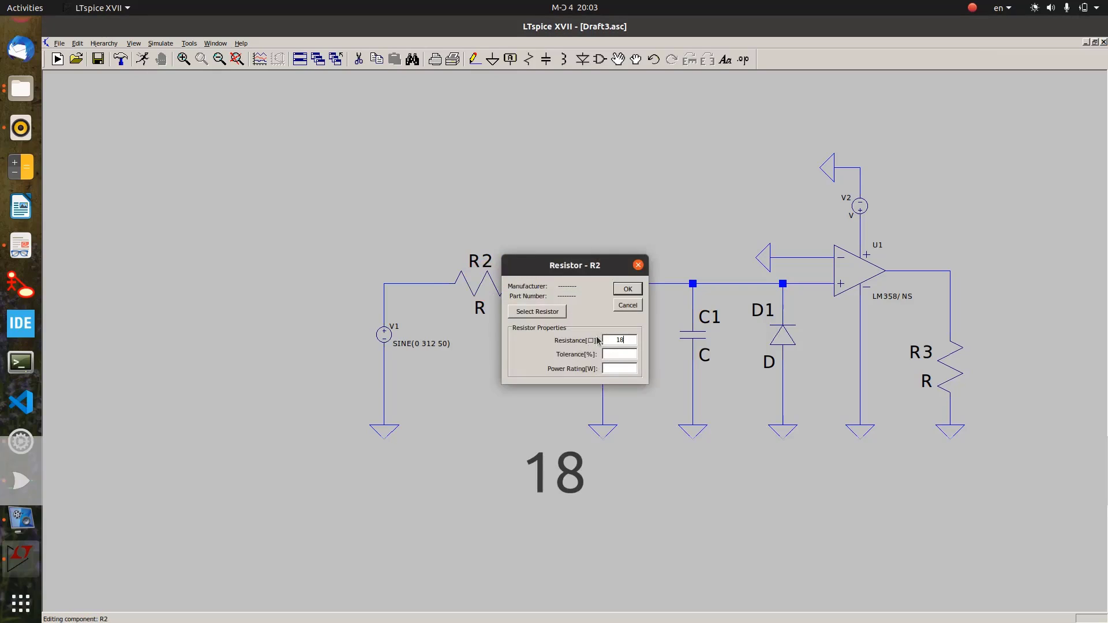
text(00k)
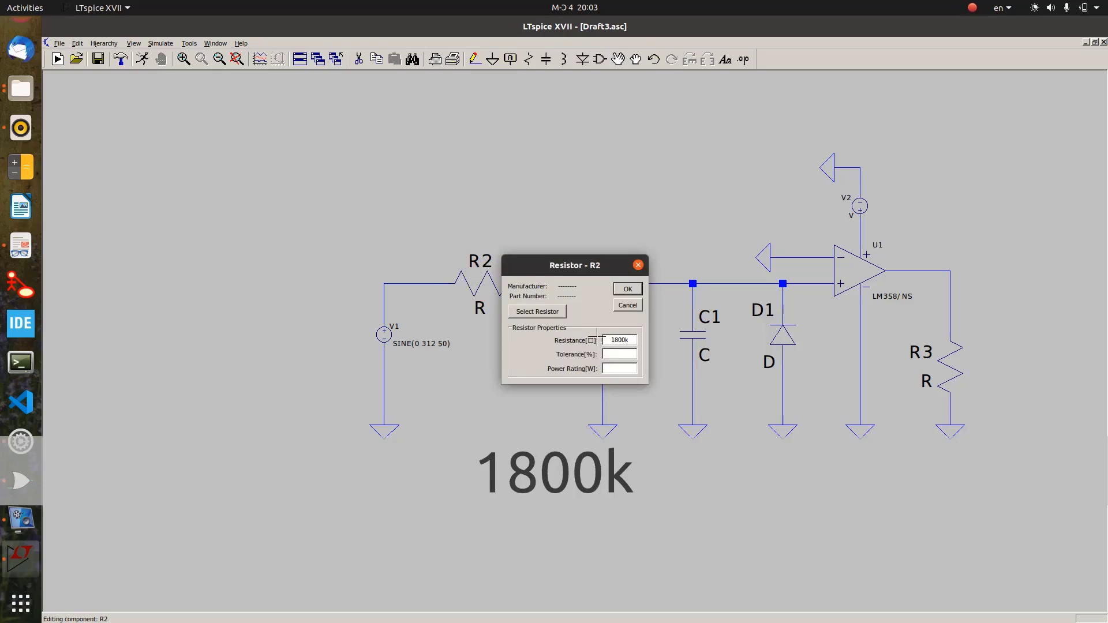
key(Return)
Set the resistance of R1 to 1.2k.
right_click(617, 352)
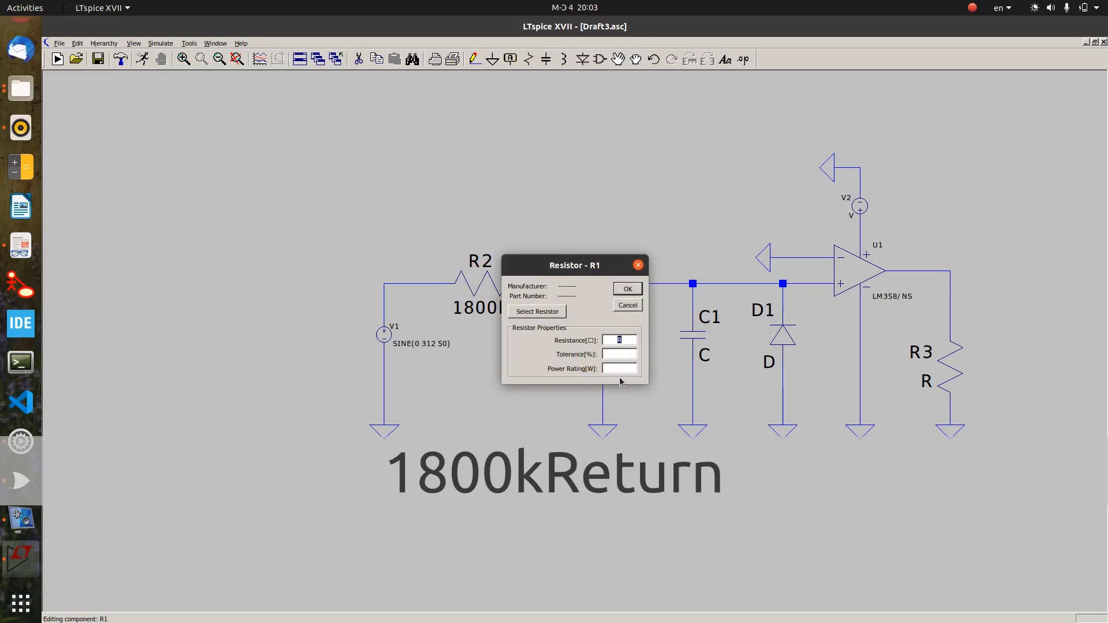
text(1.2)
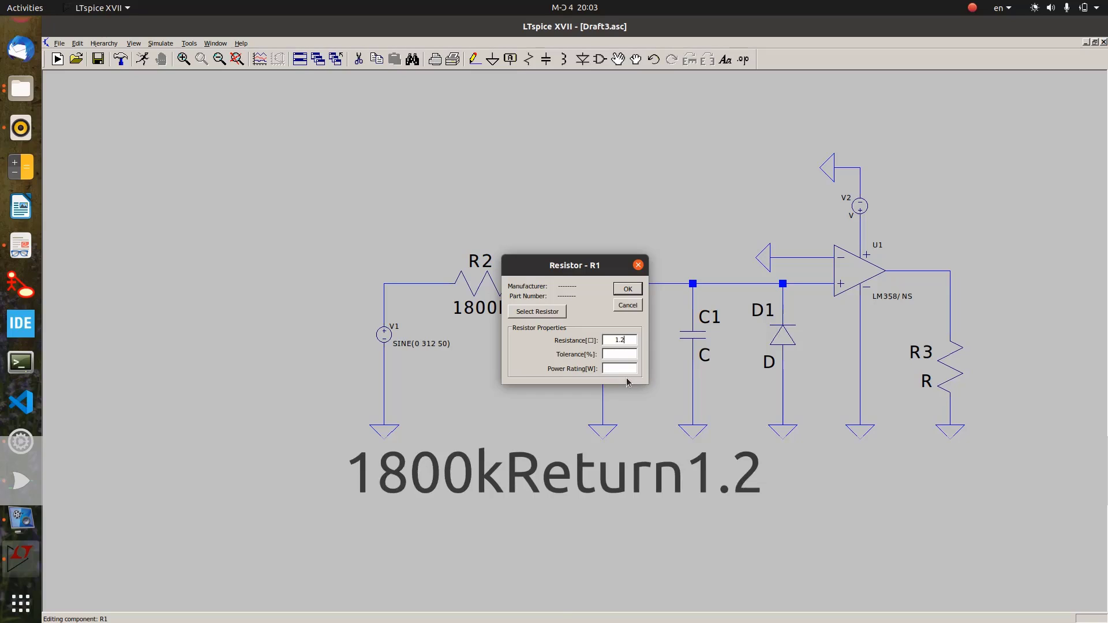
text(k)
key(Return)
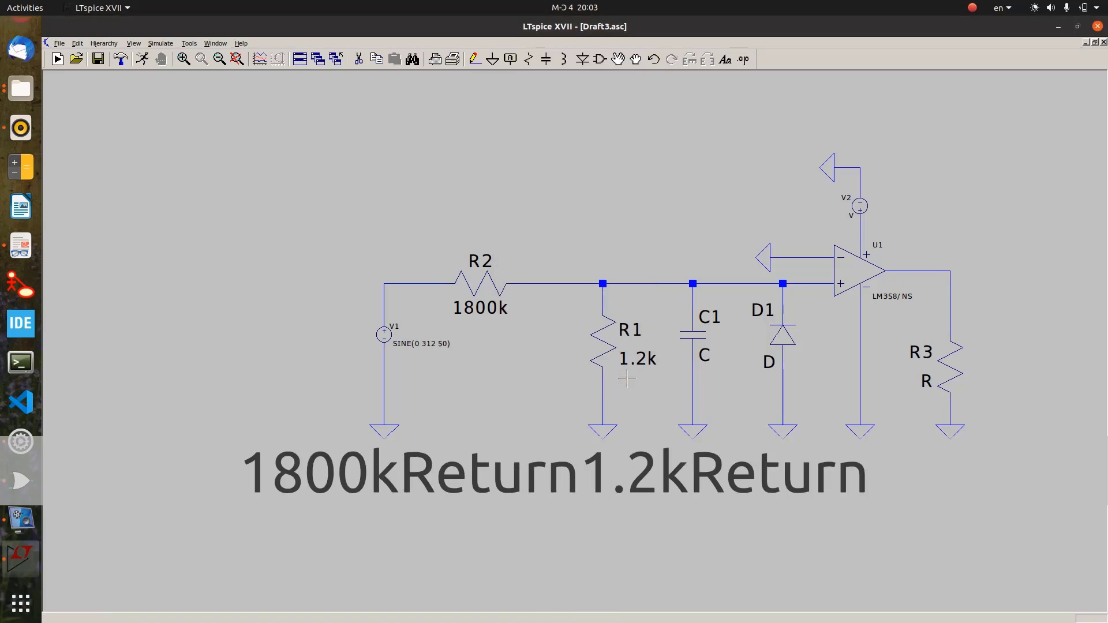
Set the capacitance of C1 to 22n.
right_click(704, 330)
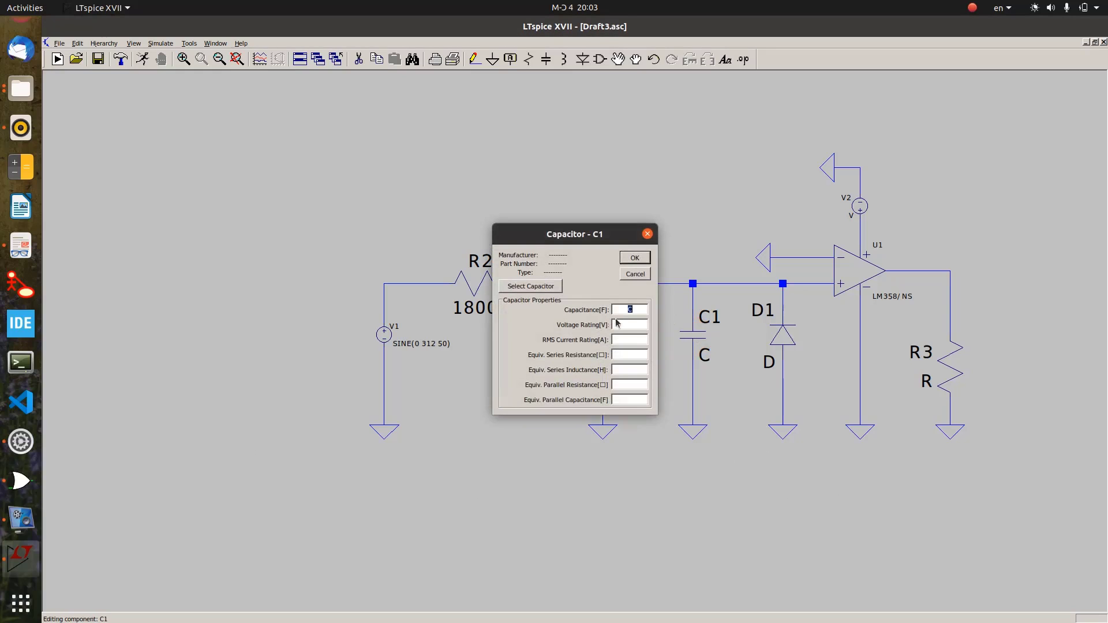
text(22)
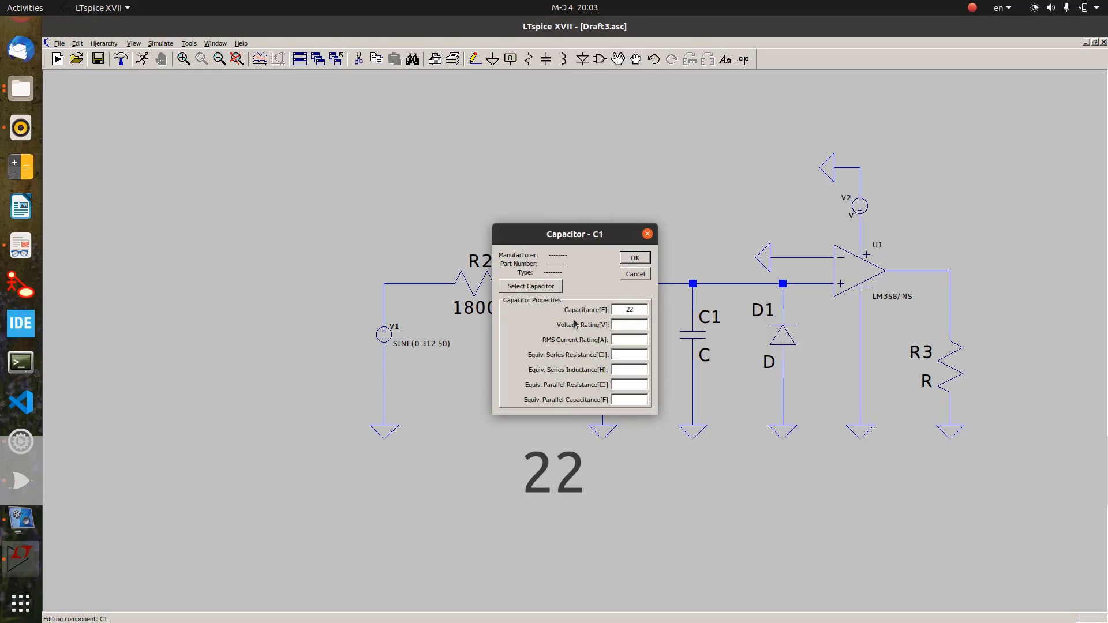
text(n)
key(Return)
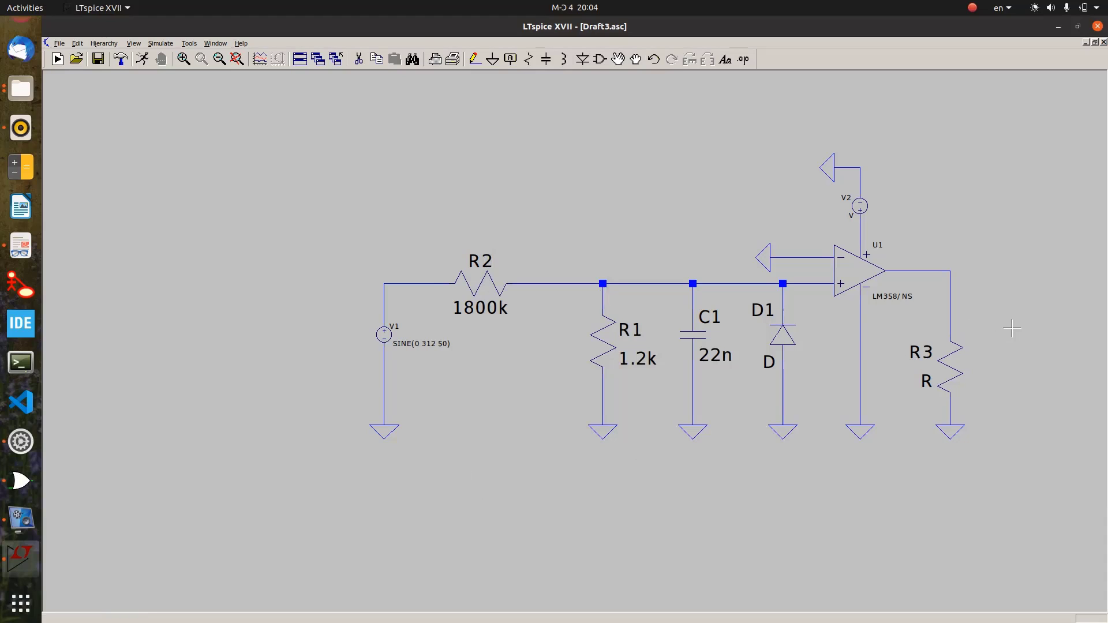
Set the resistance of the op-amp's output load resistor R3 to 10k.
right_click(942, 364)
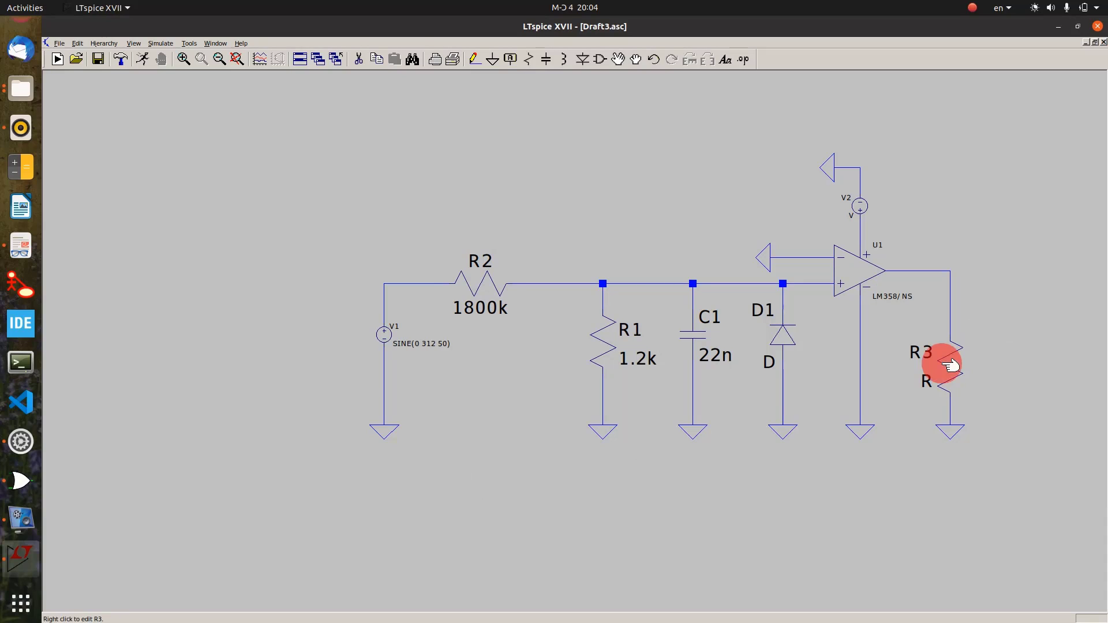
text(10k)
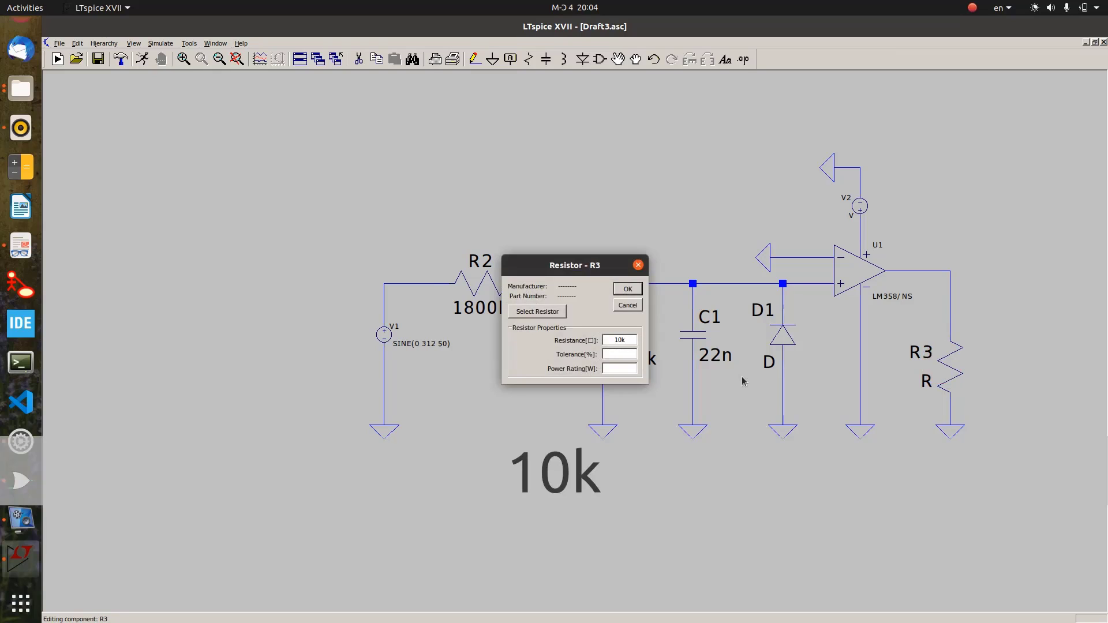
key(Return)
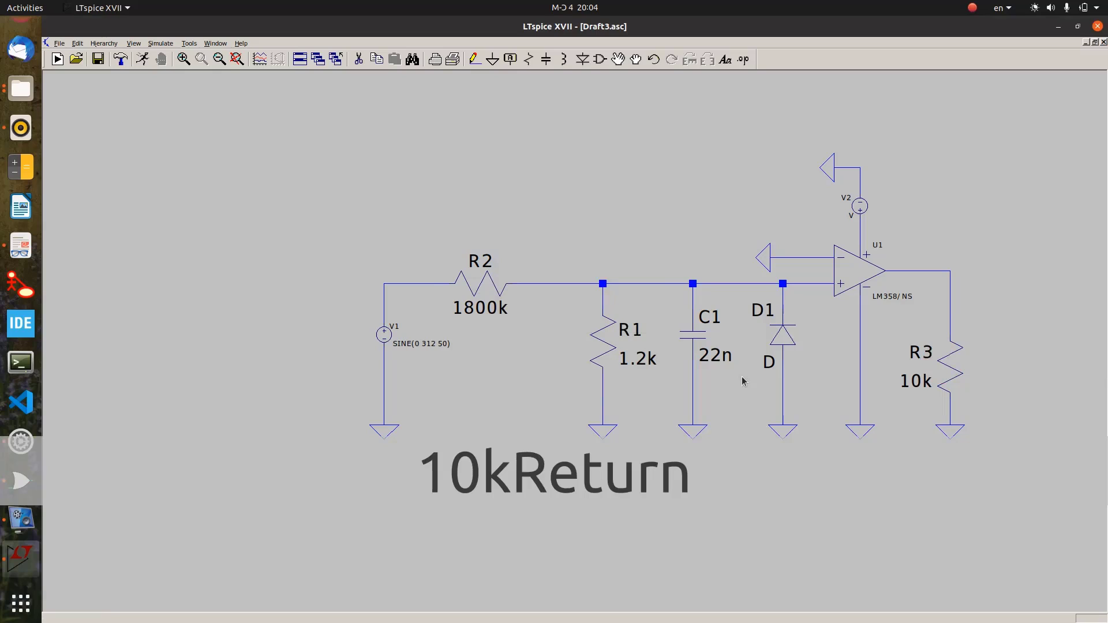
Set the DC value of the op-amp's supply source V2 to 3.3 V.
right_click(863, 206)
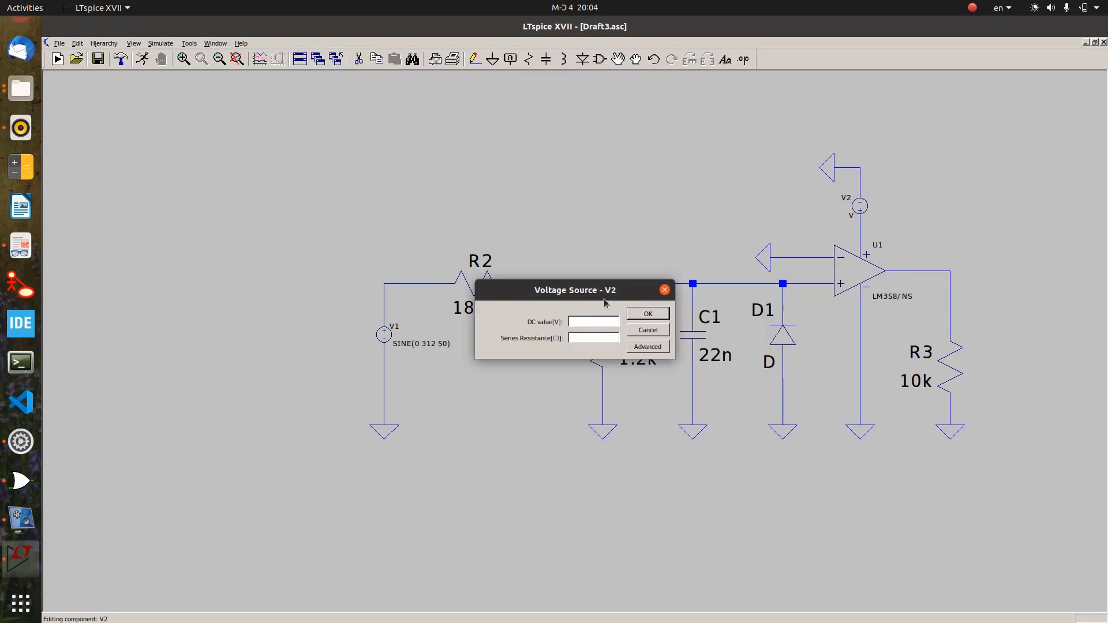
drag(601, 286, 706, 279)
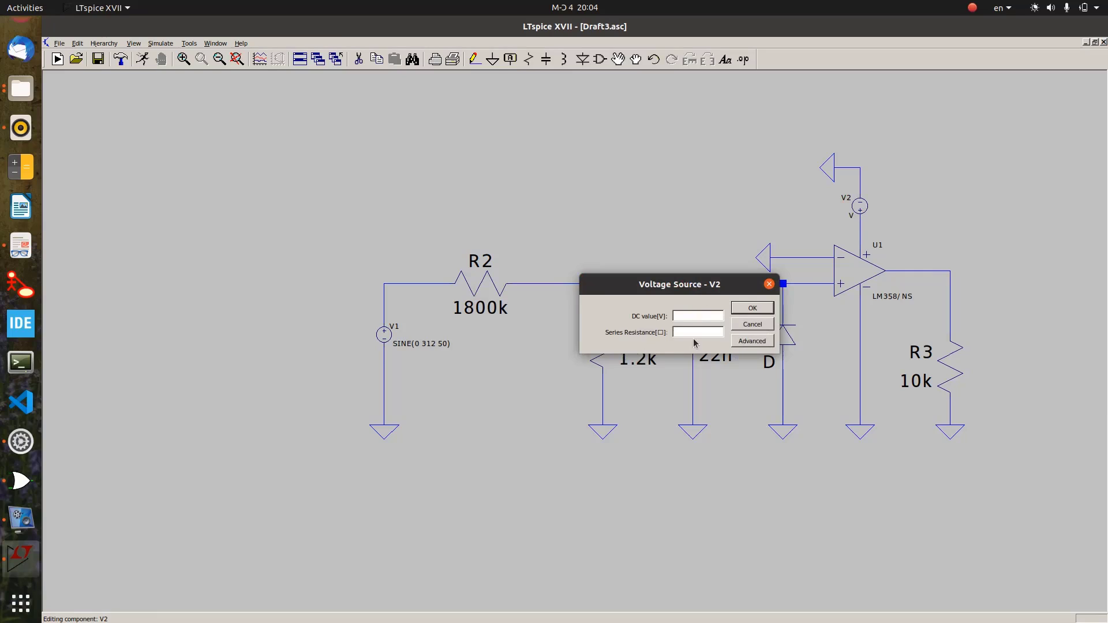
text(3.3)
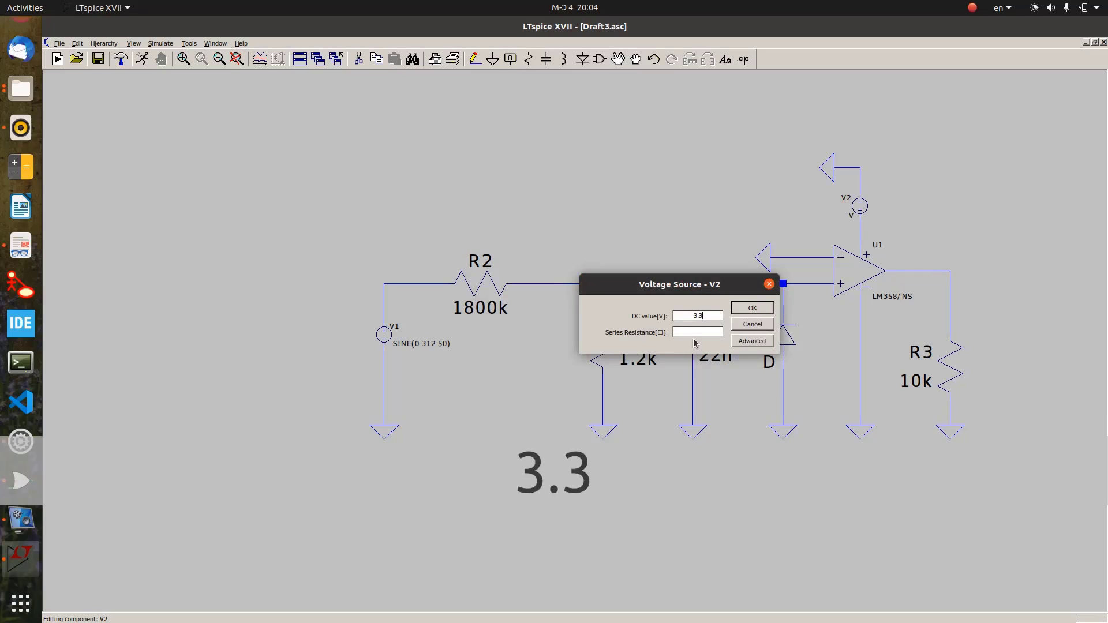
key(Return)
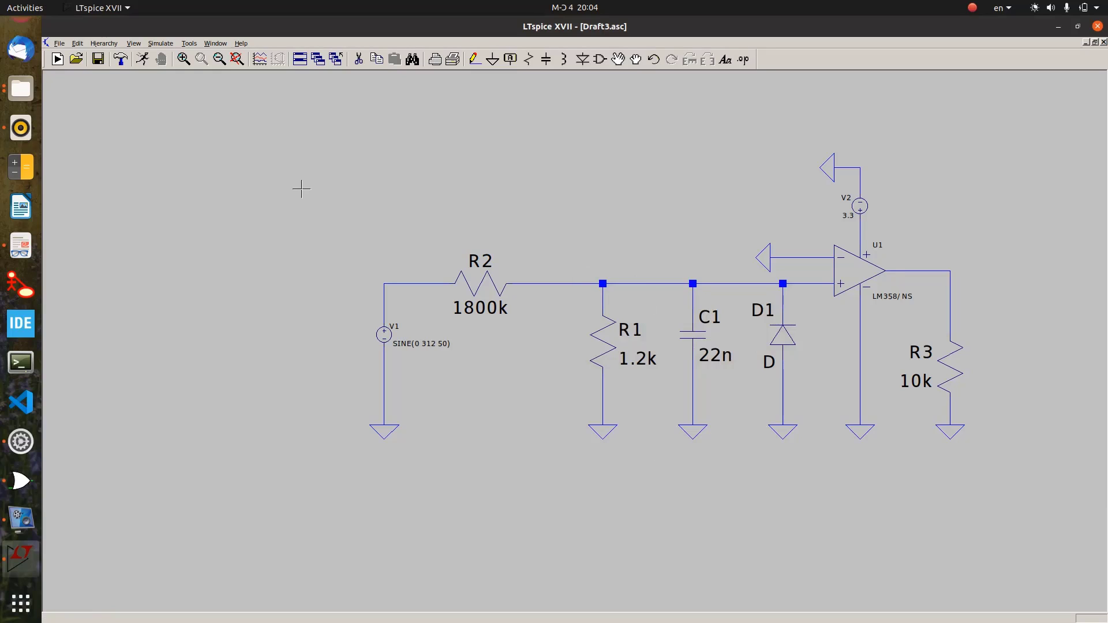
Run a transient simulation with a stop time of 0.1 and plot the voltage at the node between V1 and R2.
click(142, 60)
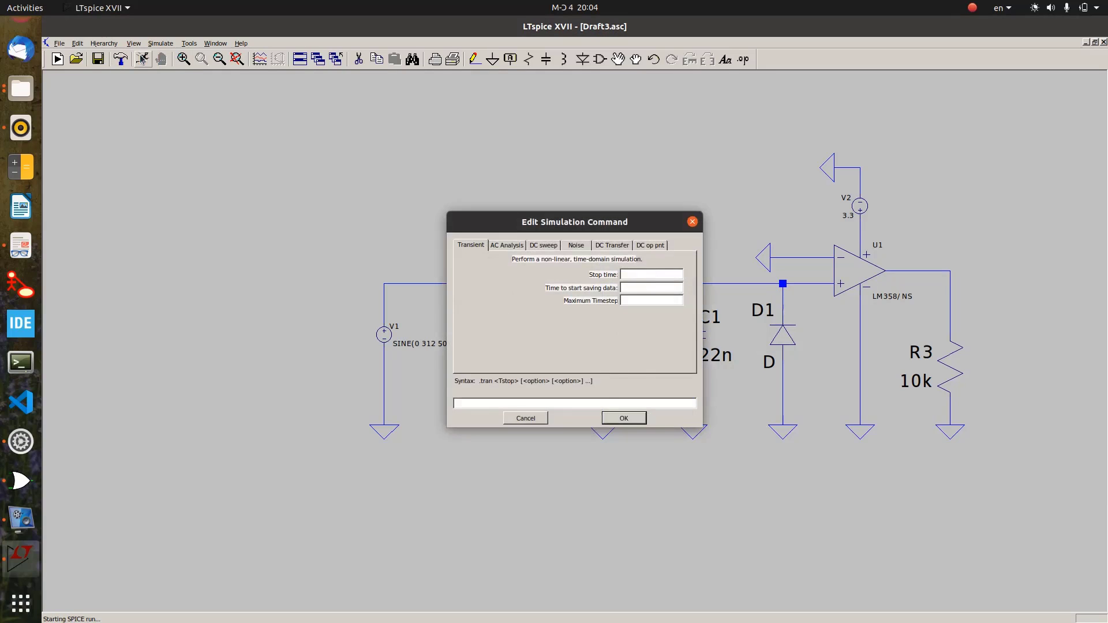
drag(492, 225, 379, 120)
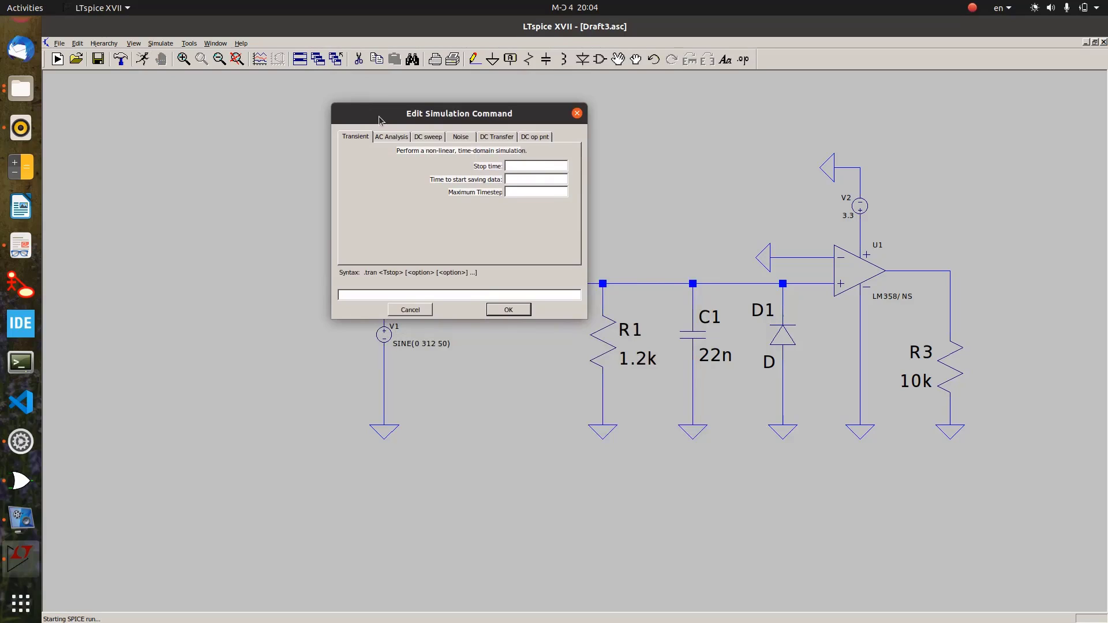
click(354, 137)
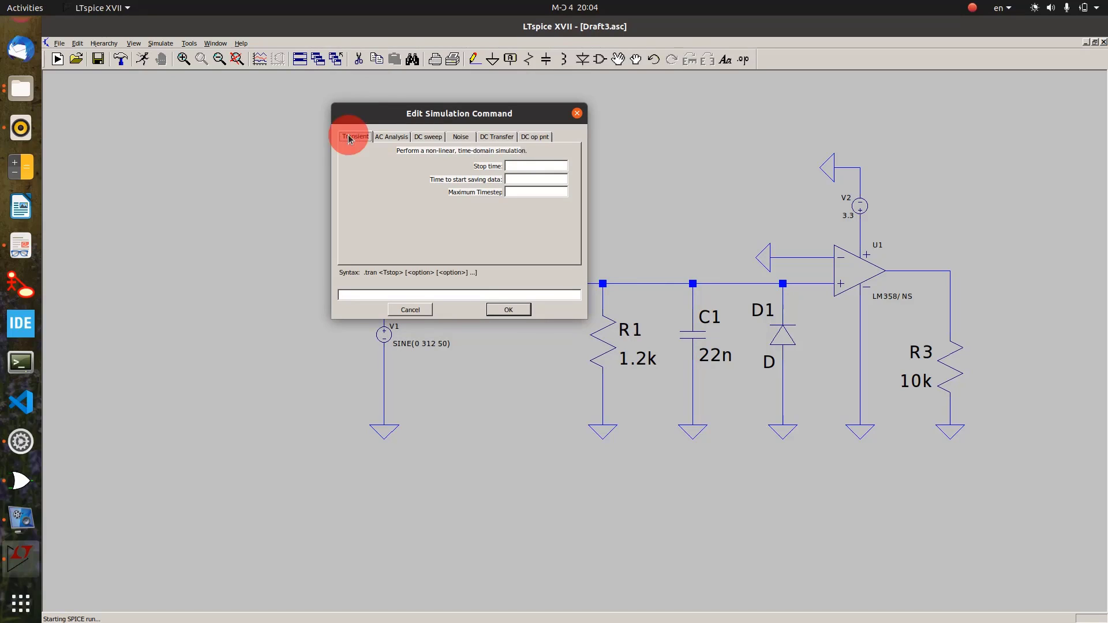
click(386, 138)
click(427, 138)
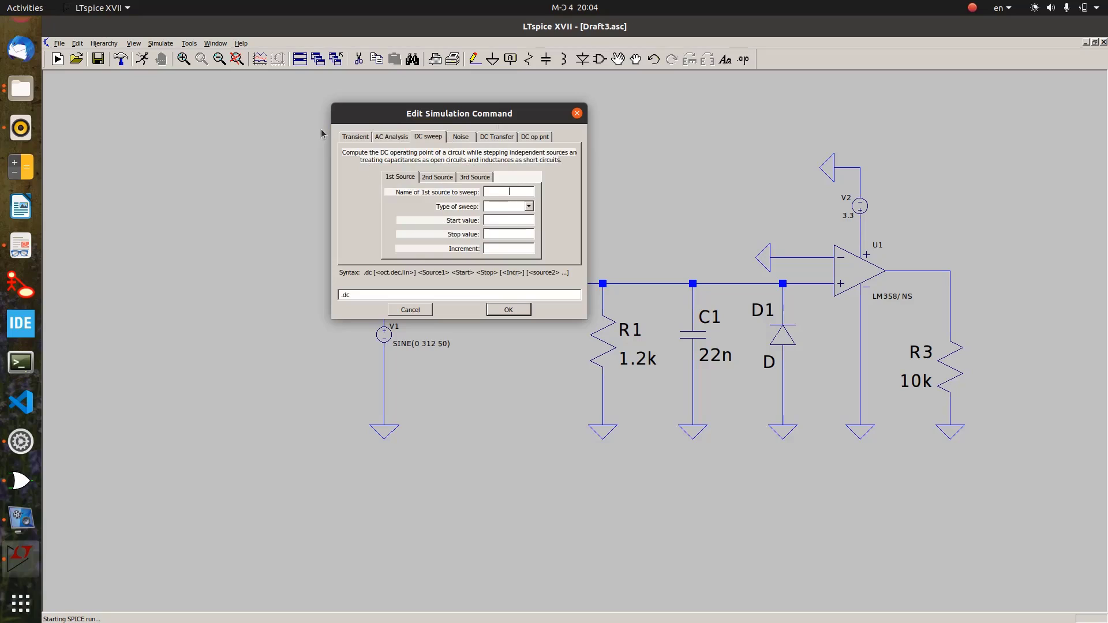
click(355, 137)
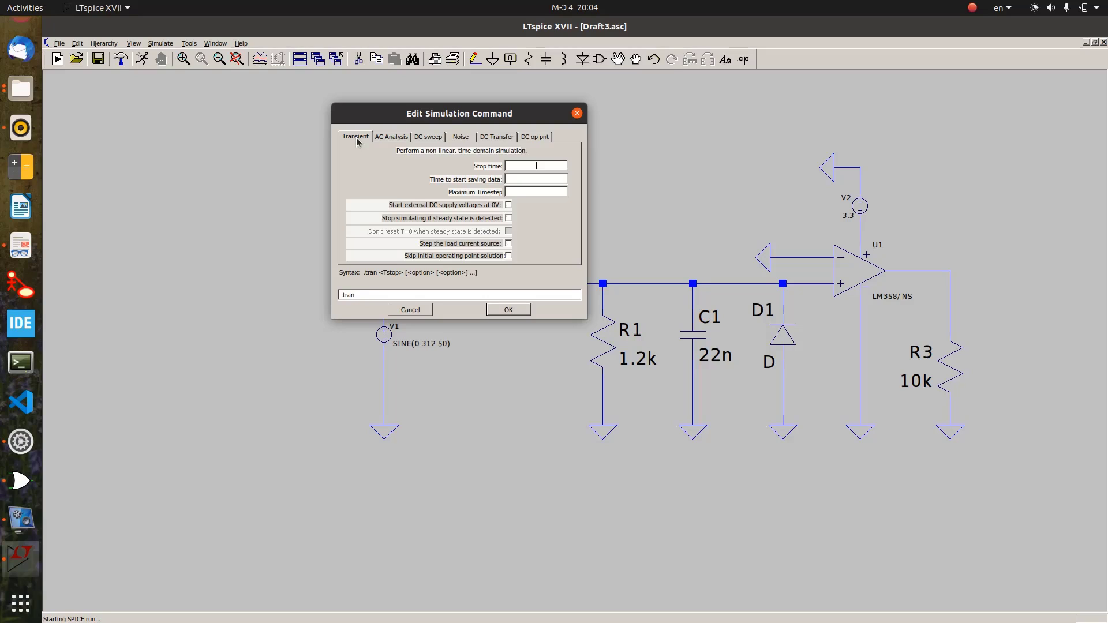
click(385, 139)
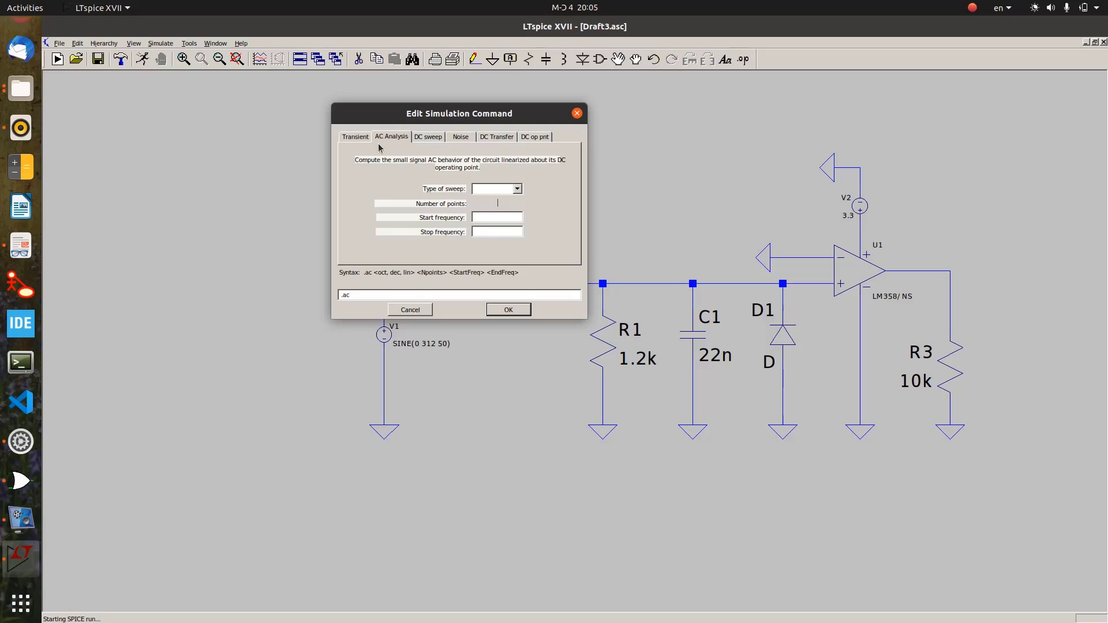
click(350, 139)
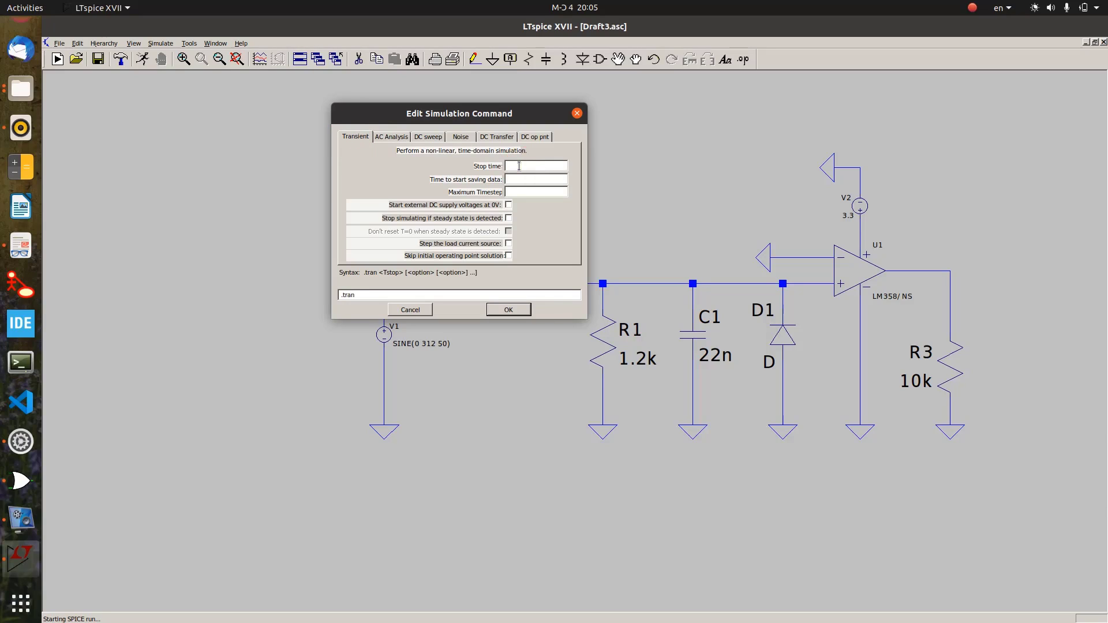
text(0.1)
click(508, 310)
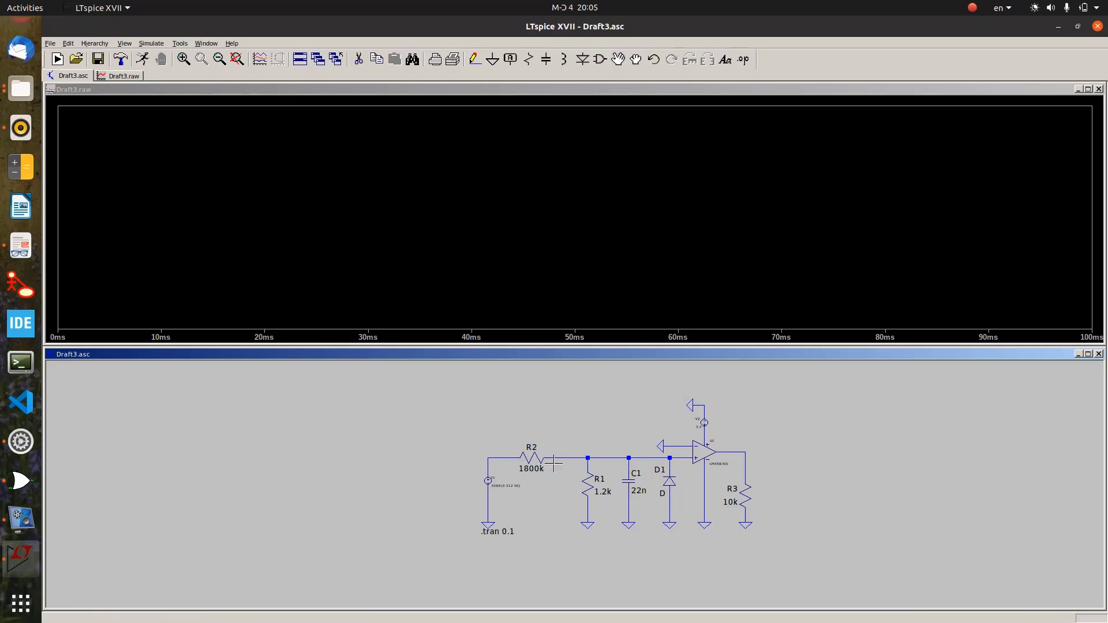
click(491, 454)
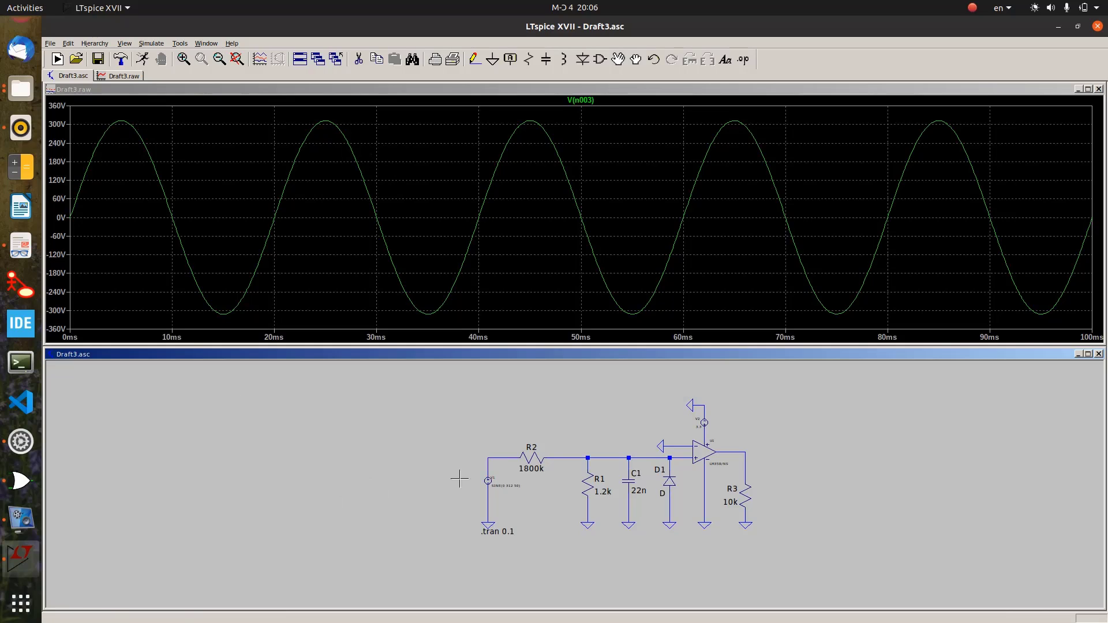
Set V1's sine amplitude to 300 V, then rerun the simulation and plot the V1–R2 node voltage.
right_click(493, 478)
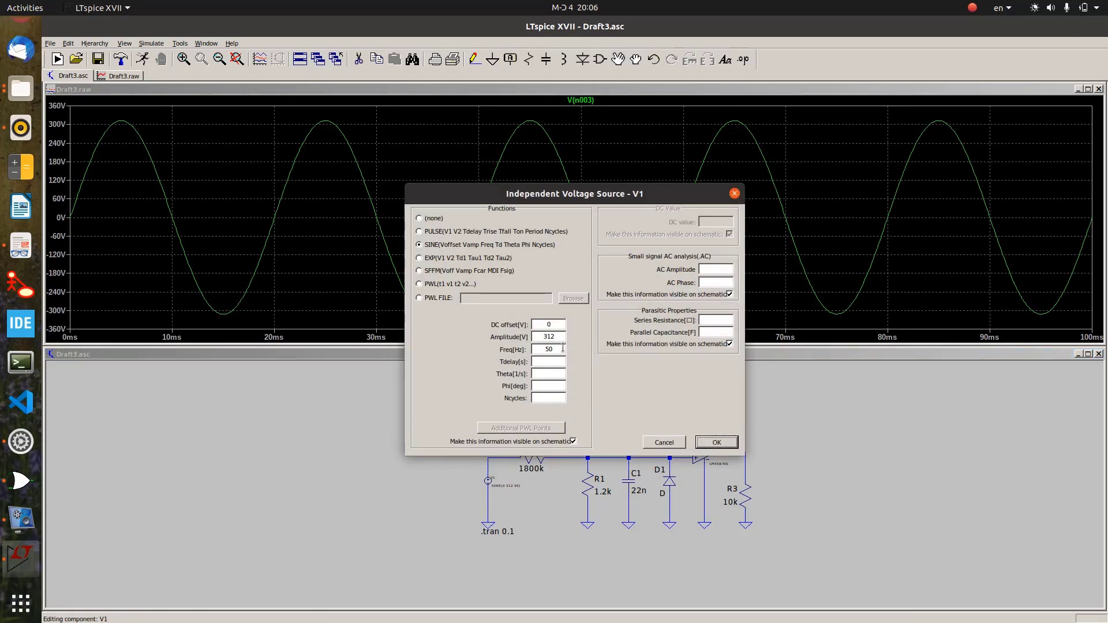
double_click(560, 336)
text(300)
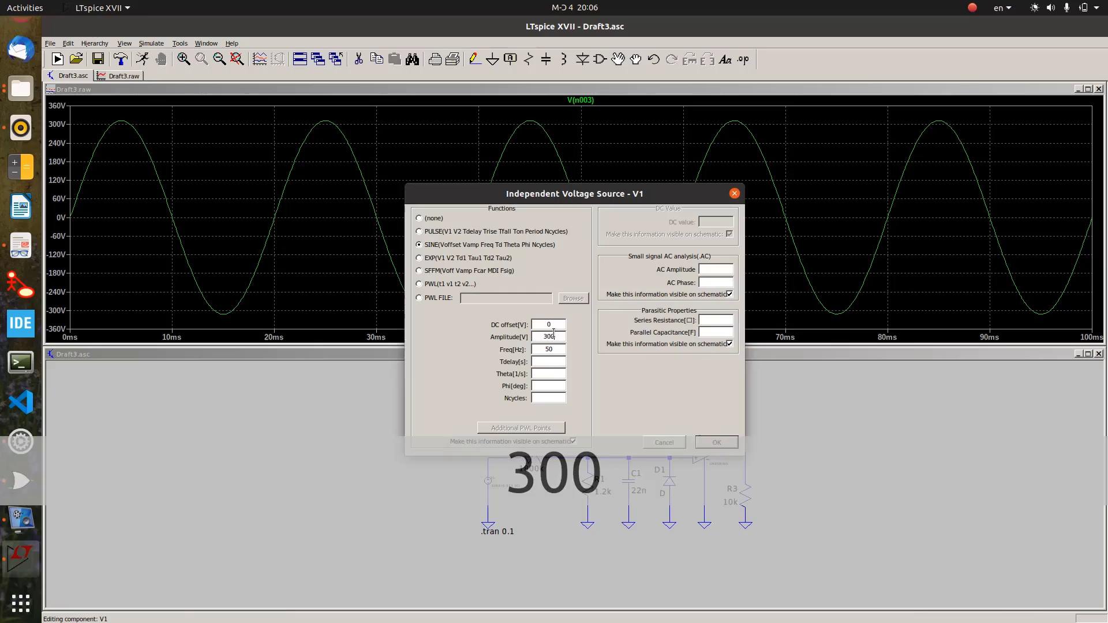
key(Return)
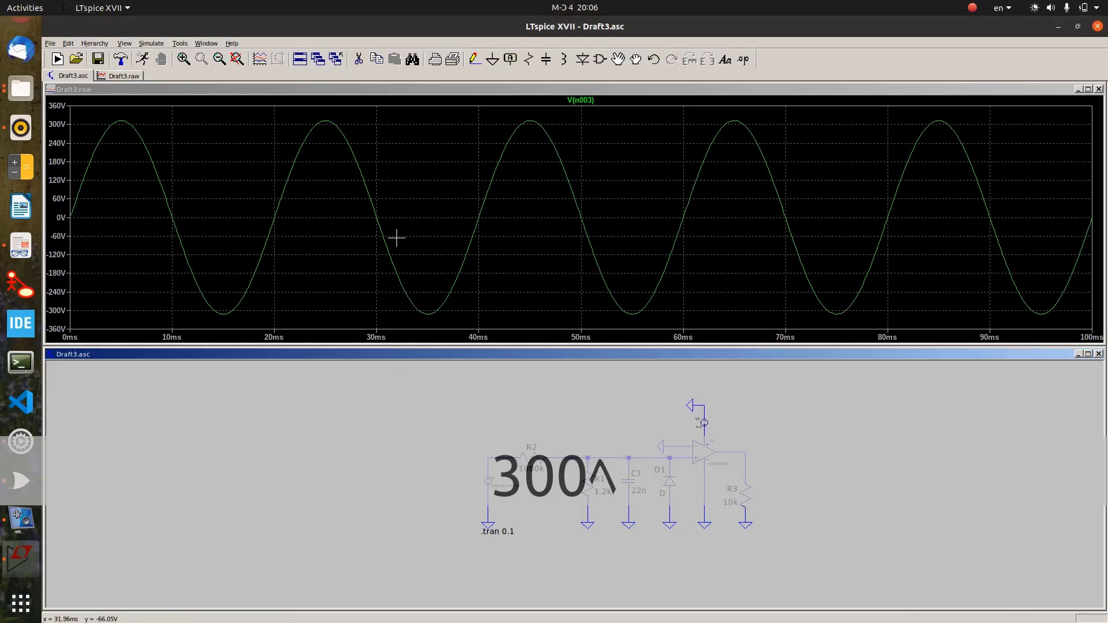
click(143, 58)
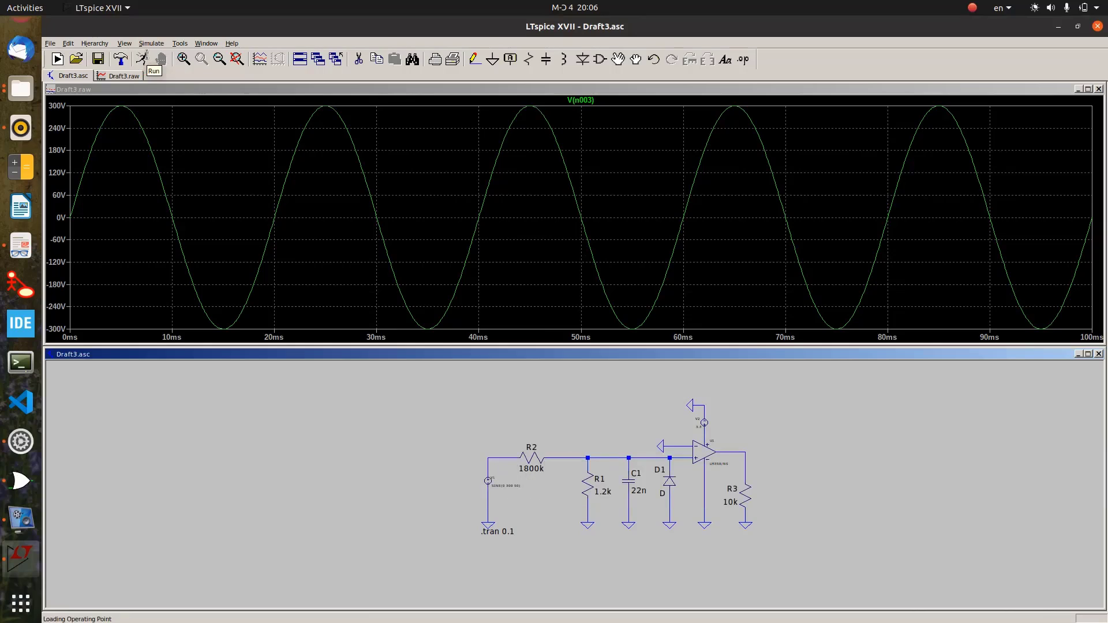
click(489, 456)
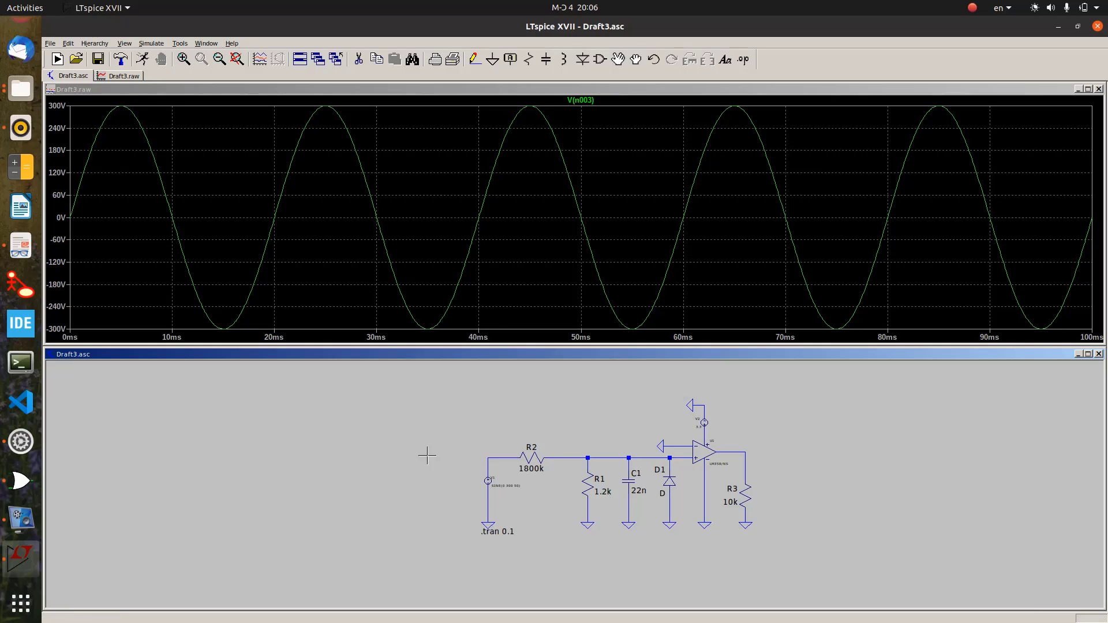
Plot the current through R2 and change its trace colour to red.
click(537, 453)
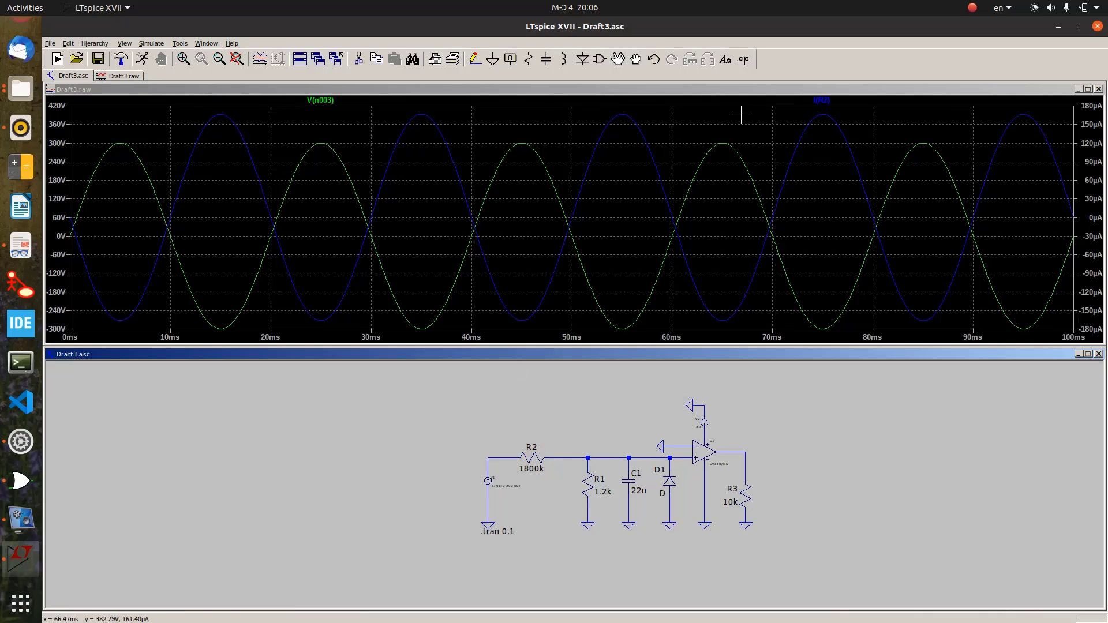
right_click(826, 103)
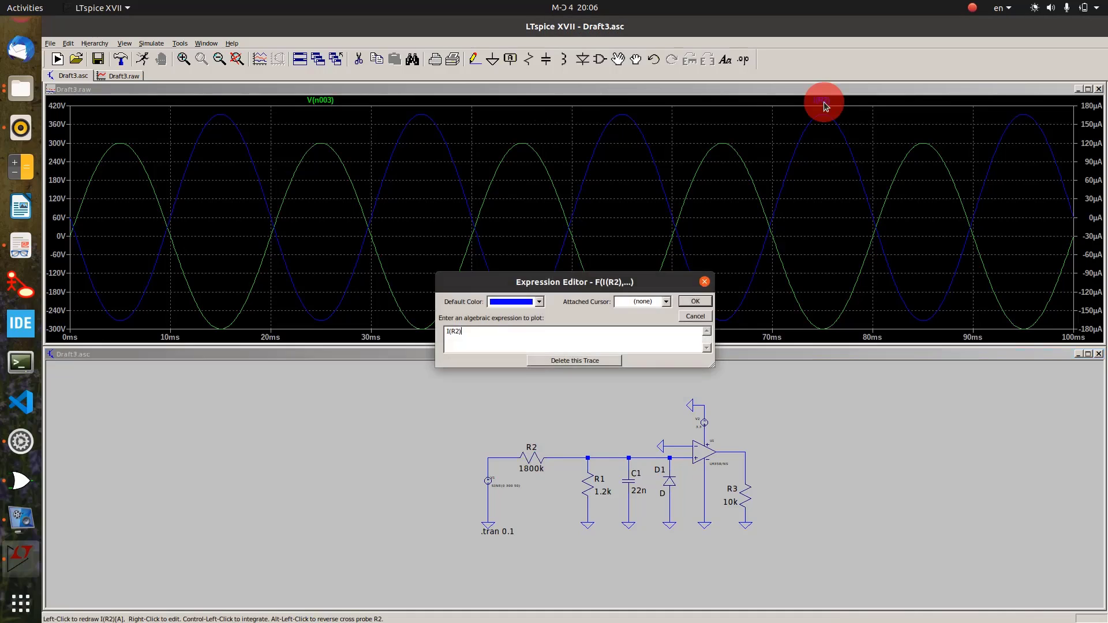
click(538, 301)
click(534, 342)
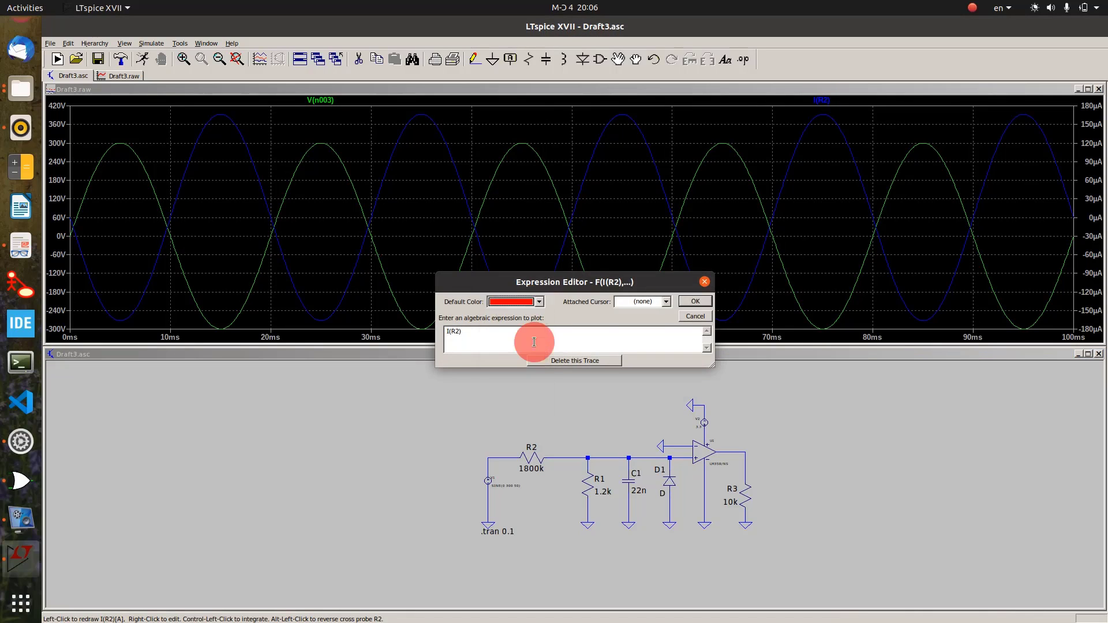
click(693, 302)
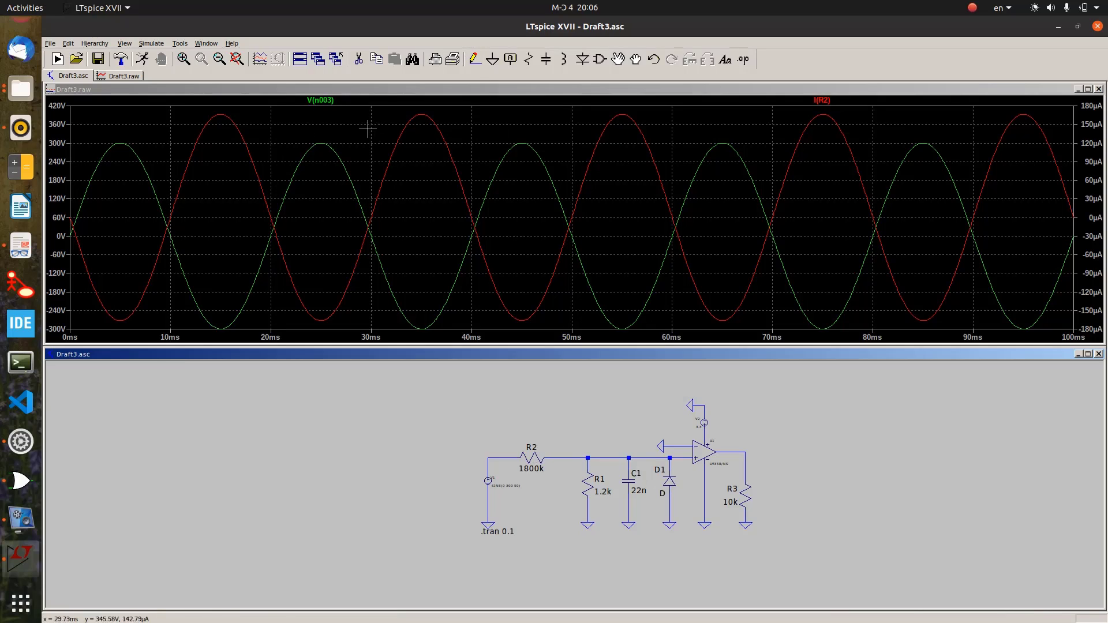
Delete the V(n003) voltage trace from the waveform plot.
right_click(324, 103)
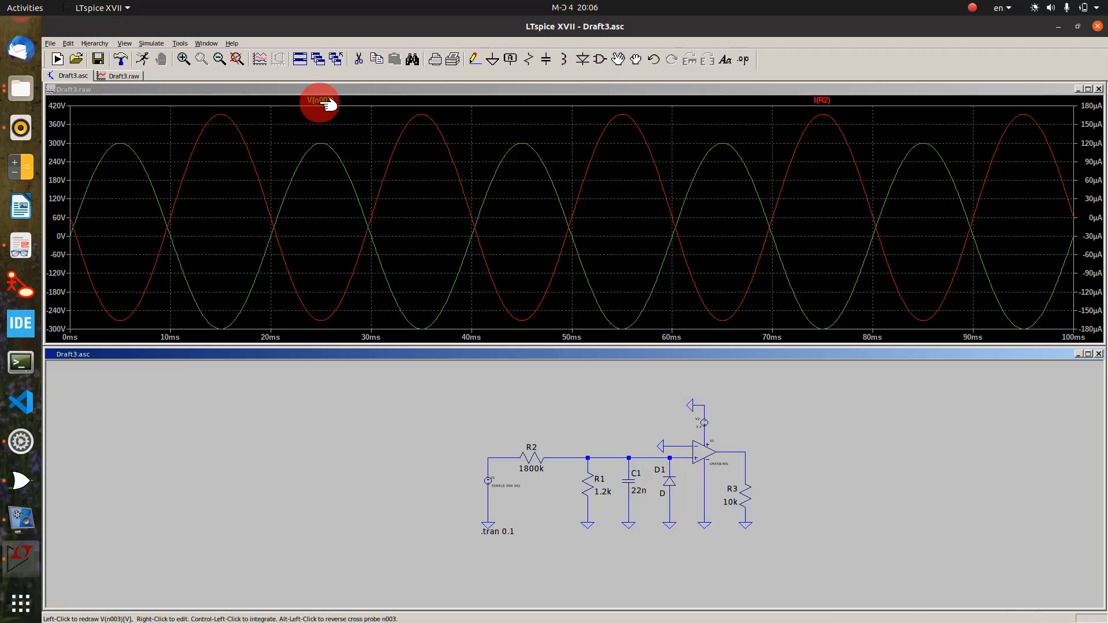
click(552, 361)
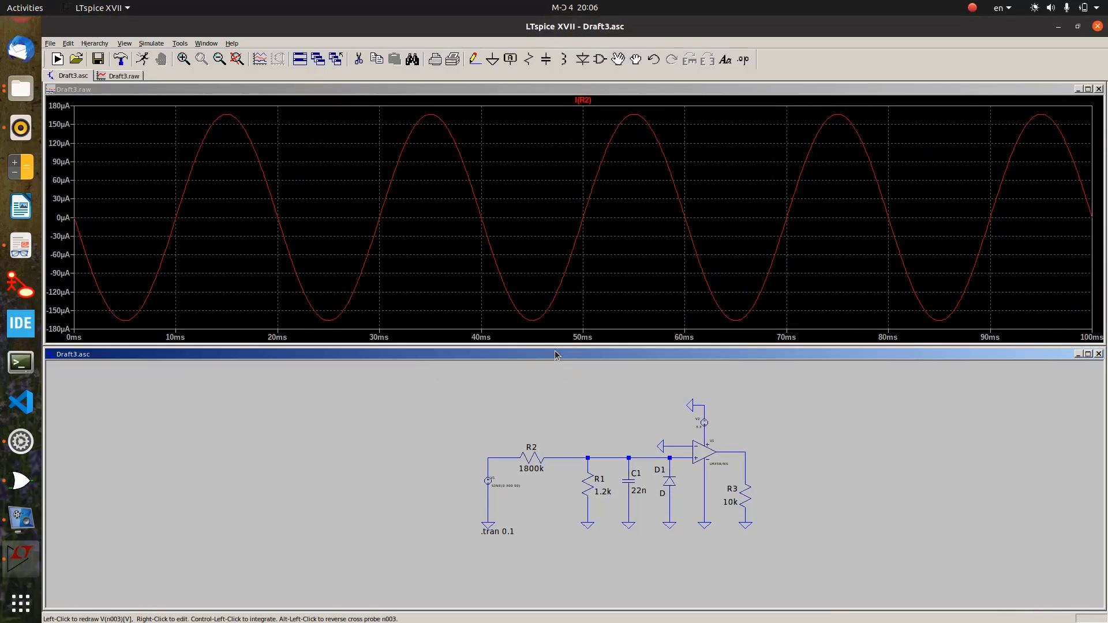
Plot the voltage at the V1–R2 node again and reduce the plot to R2's current trace only.
click(507, 458)
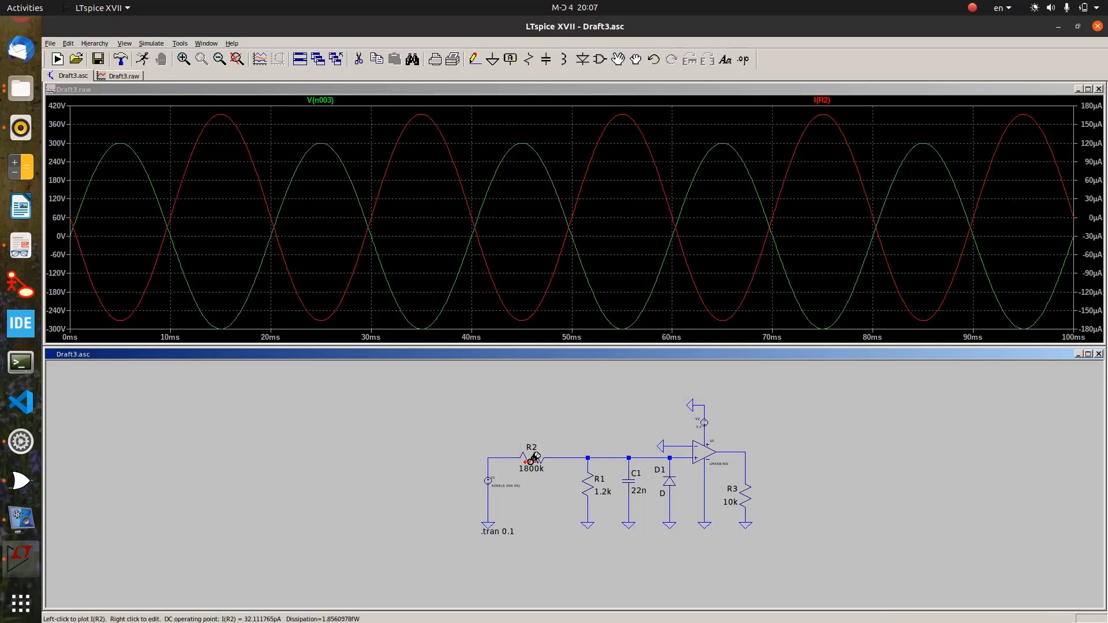
click(535, 457)
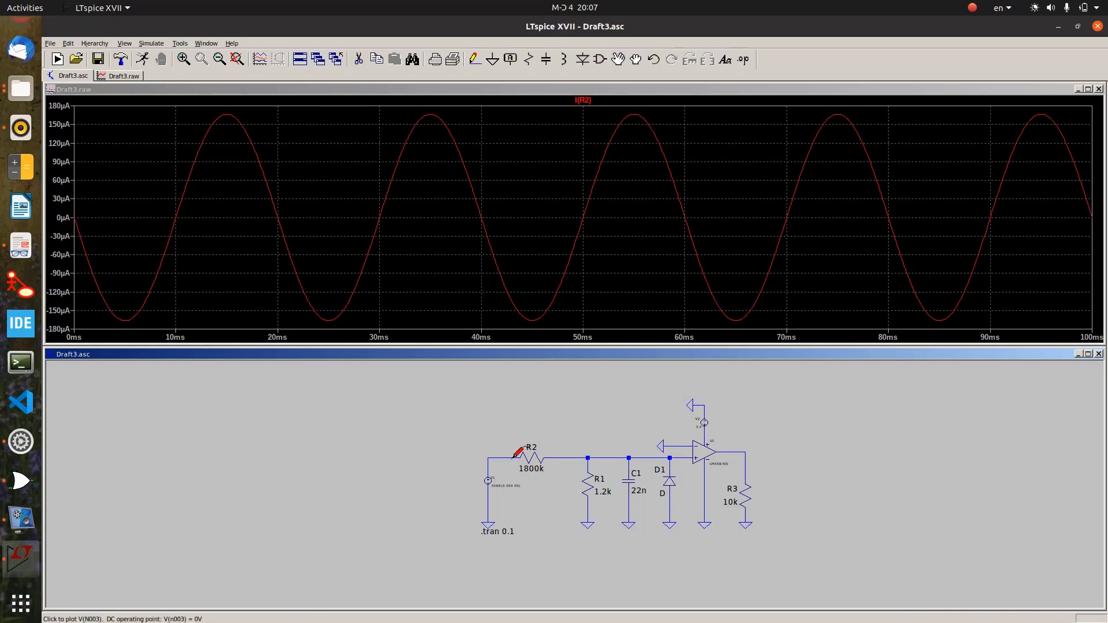
Plot only the voltage at the V1–R2 node, then add the R2–R1 node voltage to the plot.
click(513, 457)
click(513, 457)
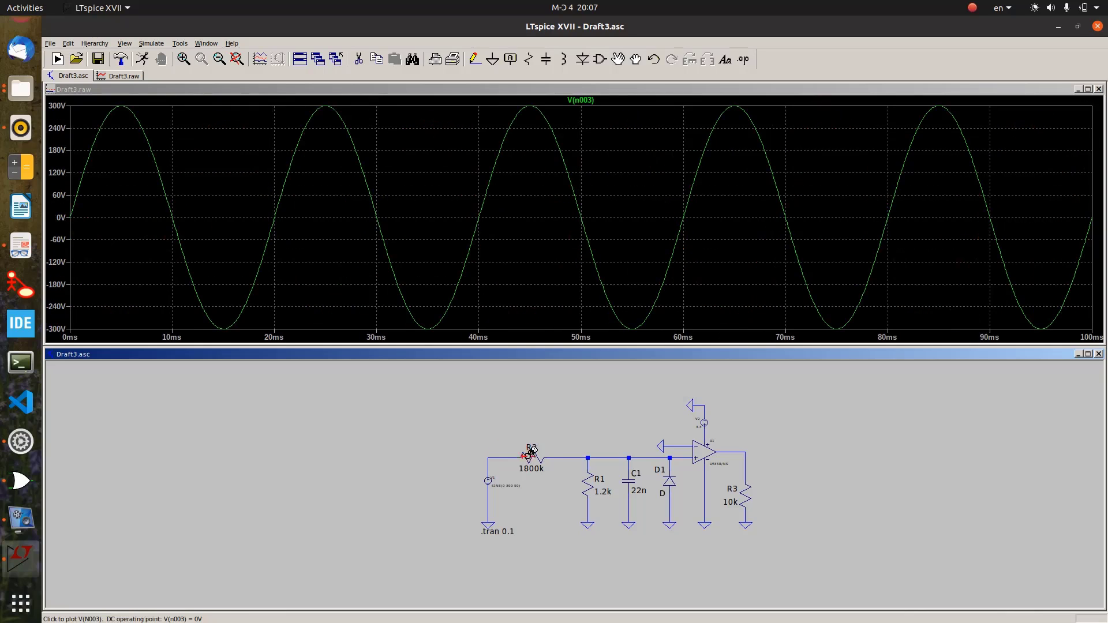
click(570, 458)
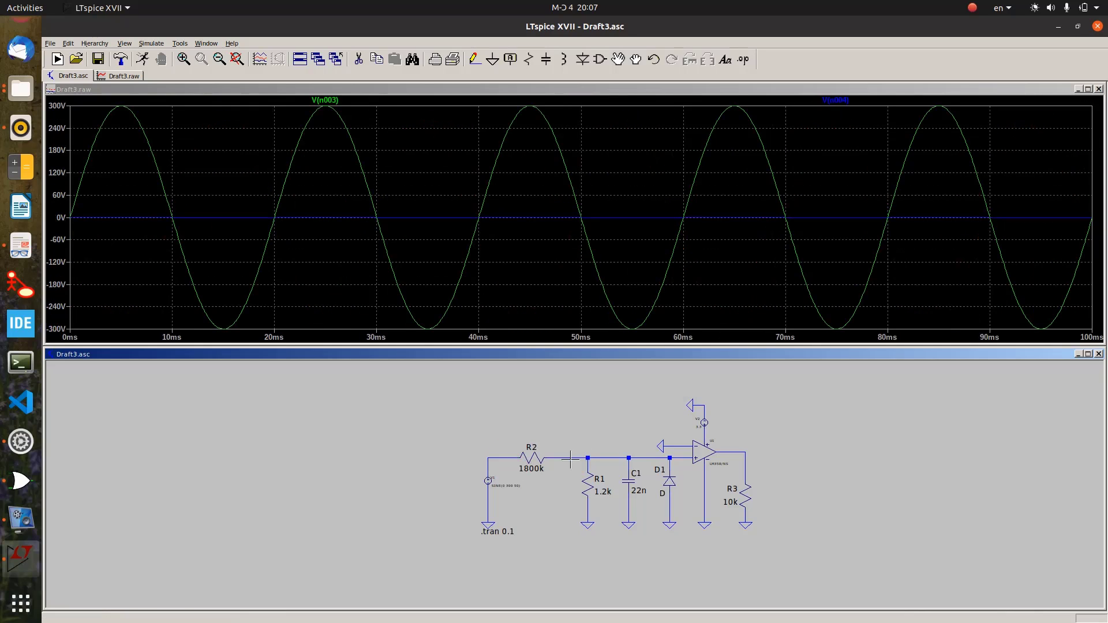
Change the V(n004) trace colour to red.
right_click(838, 102)
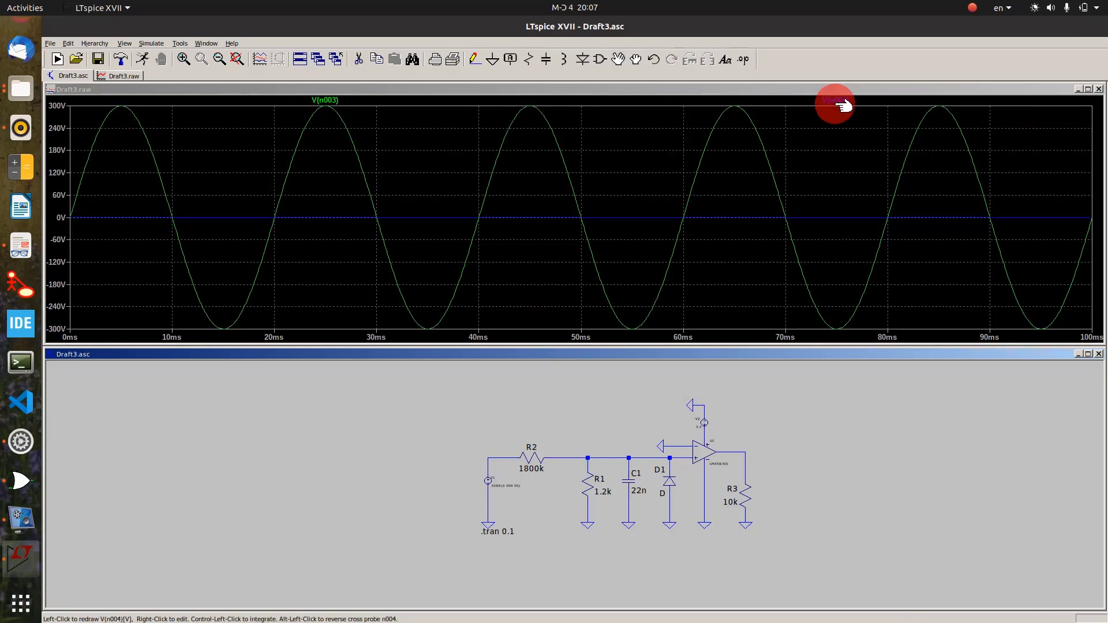
click(525, 302)
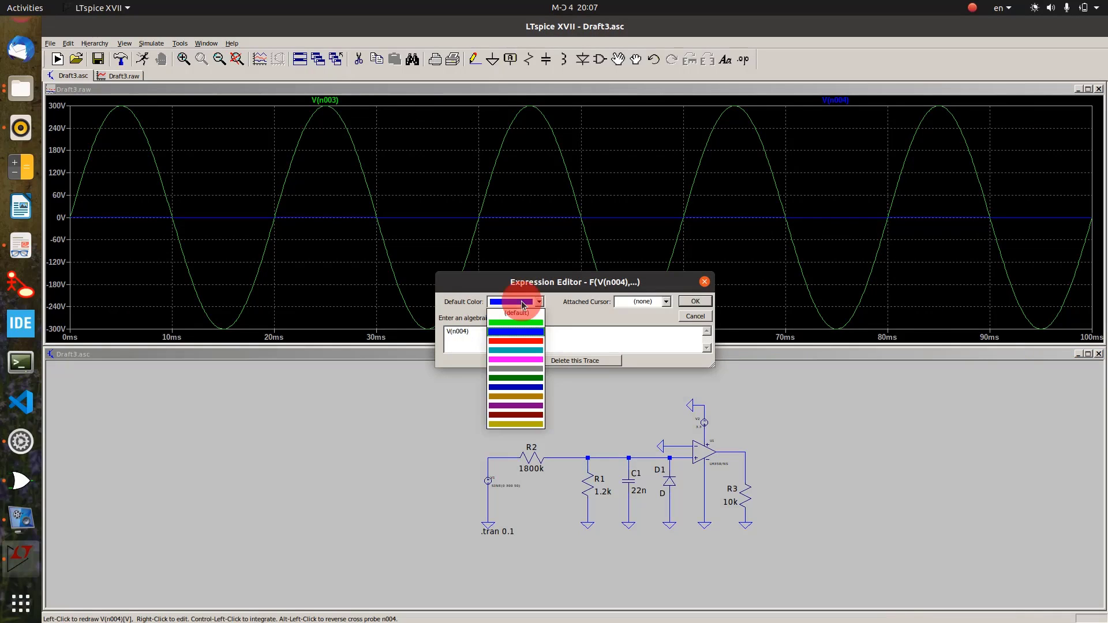
click(527, 340)
click(696, 302)
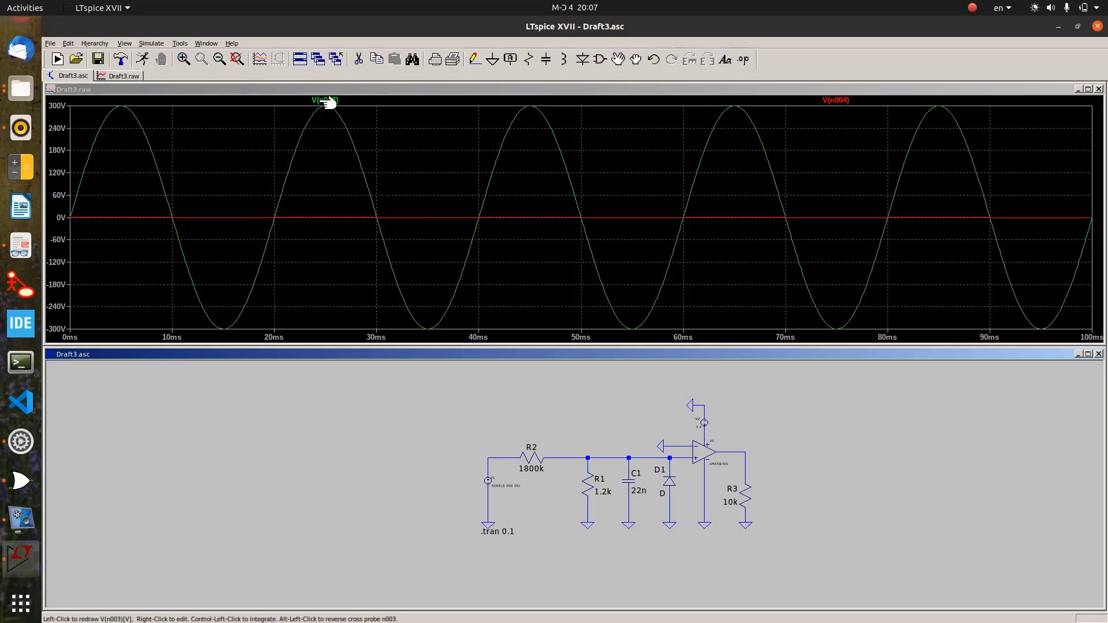
Plot the R2–R1 node voltage on its own, then add the V1–R2 node voltage for comparison.
click(588, 456)
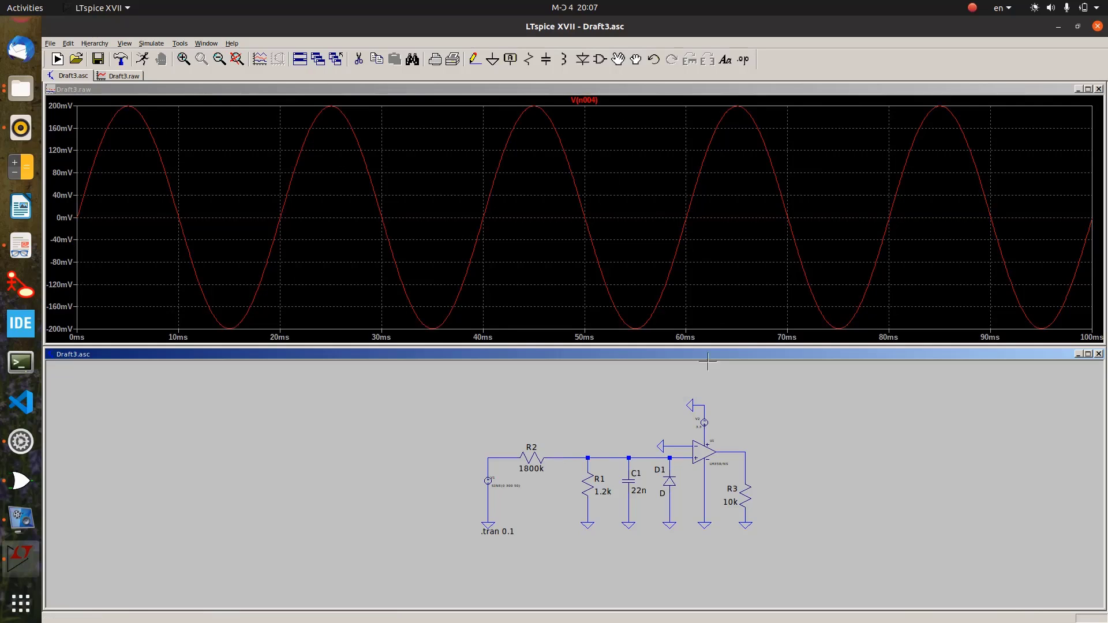
click(501, 456)
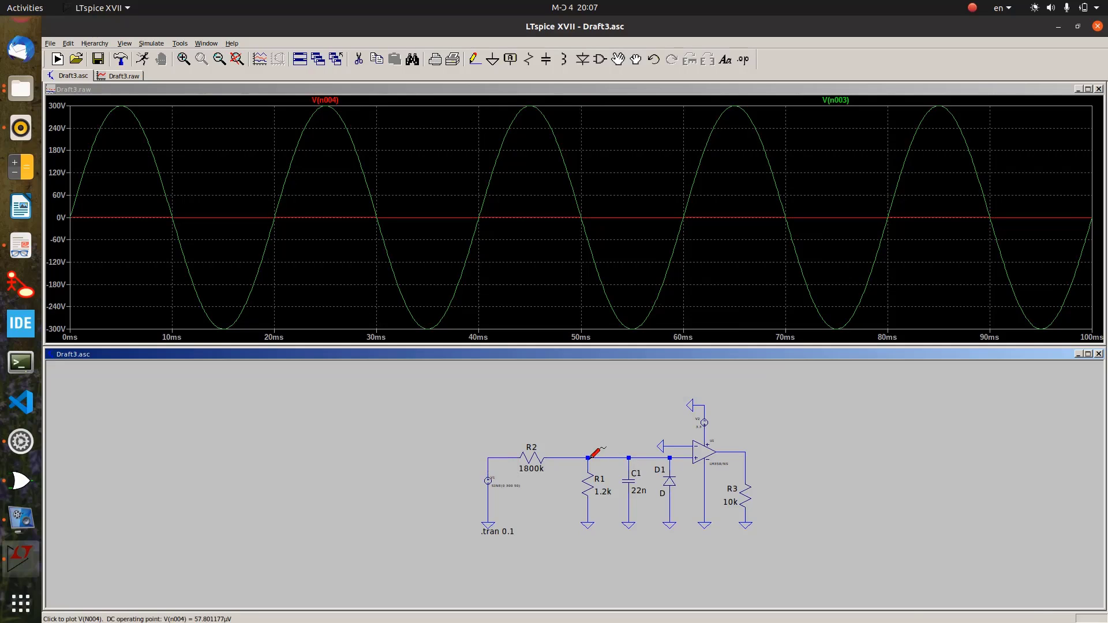
Plot only the op-amp output voltage with a red trace, then add the R2–R1 node voltage.
click(740, 450)
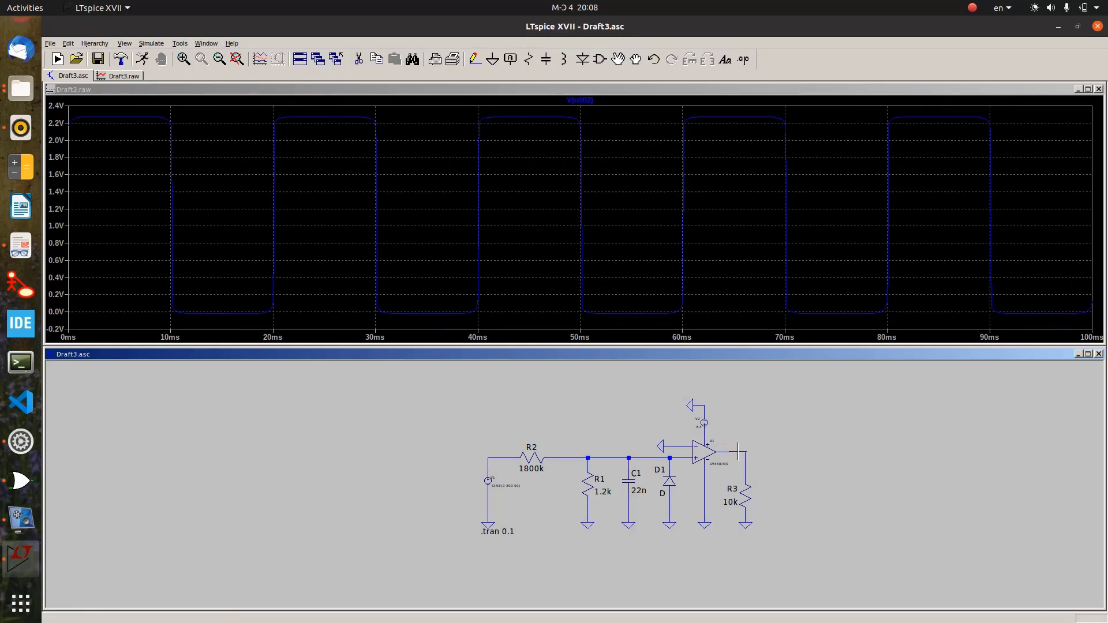
right_click(583, 101)
click(540, 302)
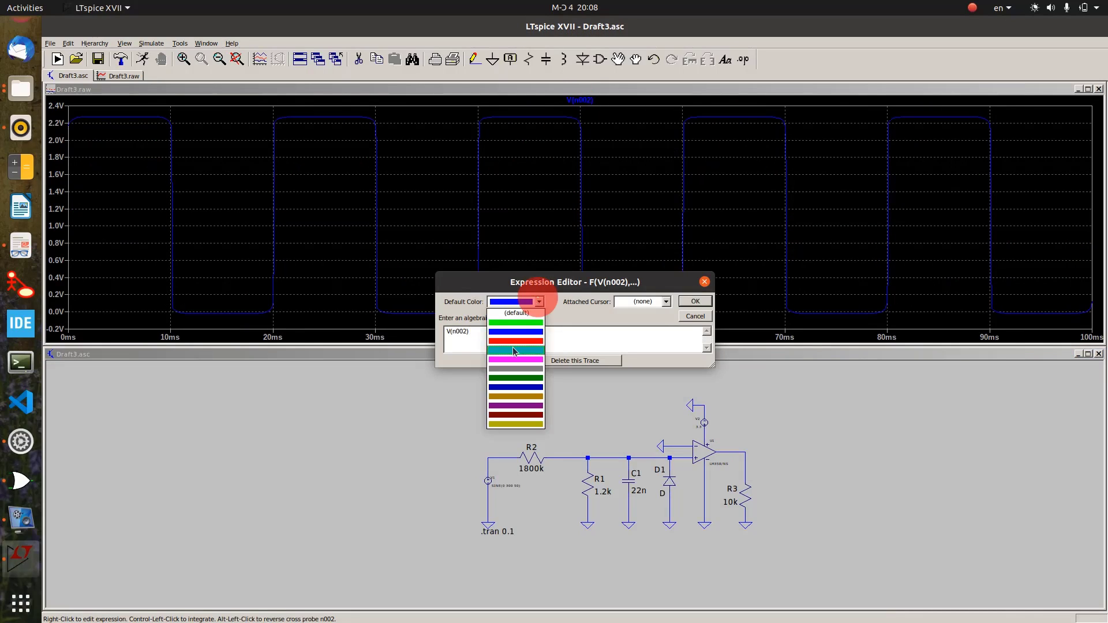
click(507, 339)
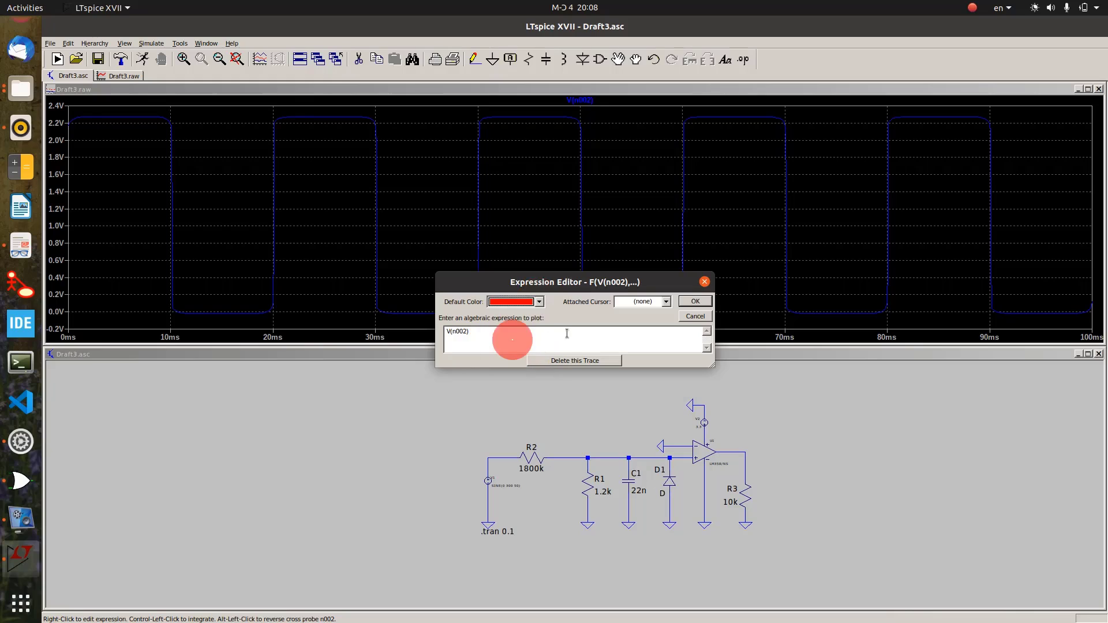
click(695, 302)
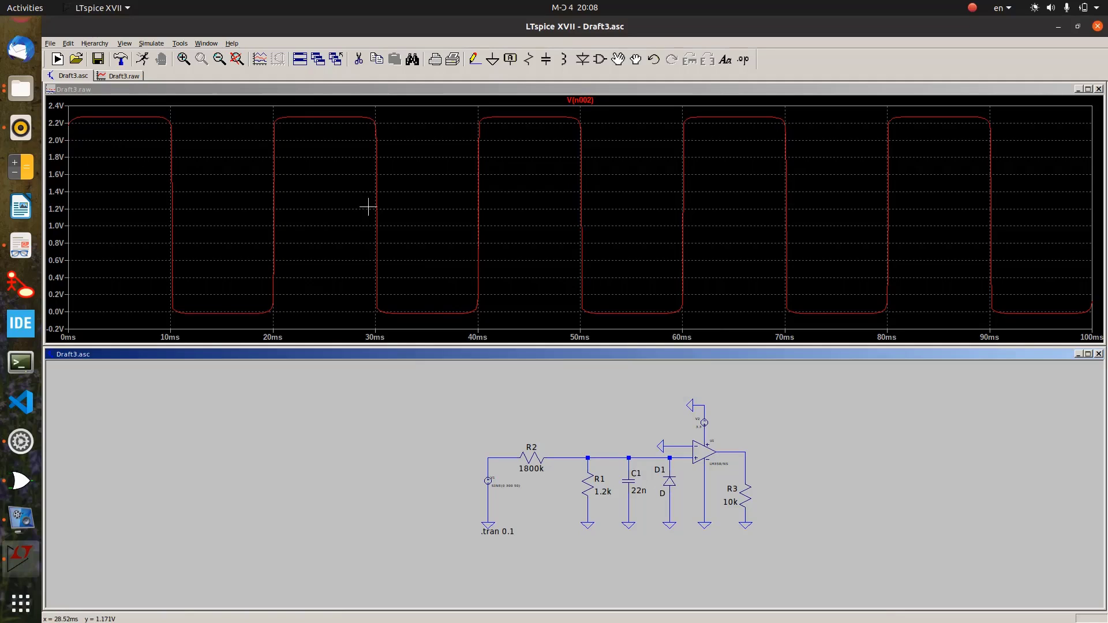
click(585, 457)
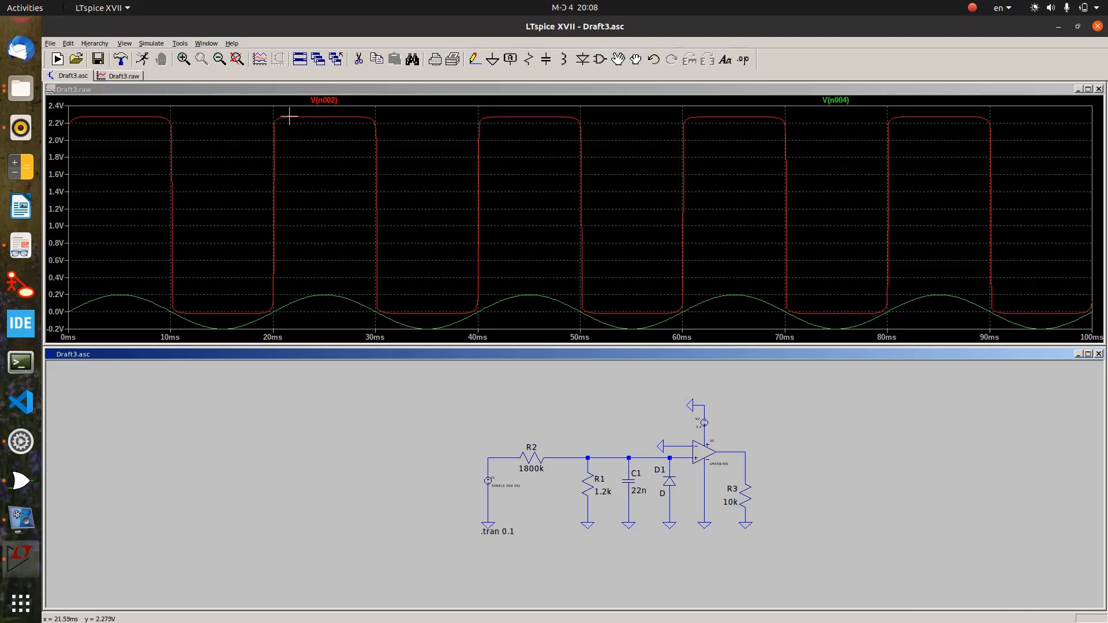
Generate an FFT of V(n002) and V(n004), showing both spectra in a maximized plot window.
right_click(259, 188)
mouse_move(343, 235)
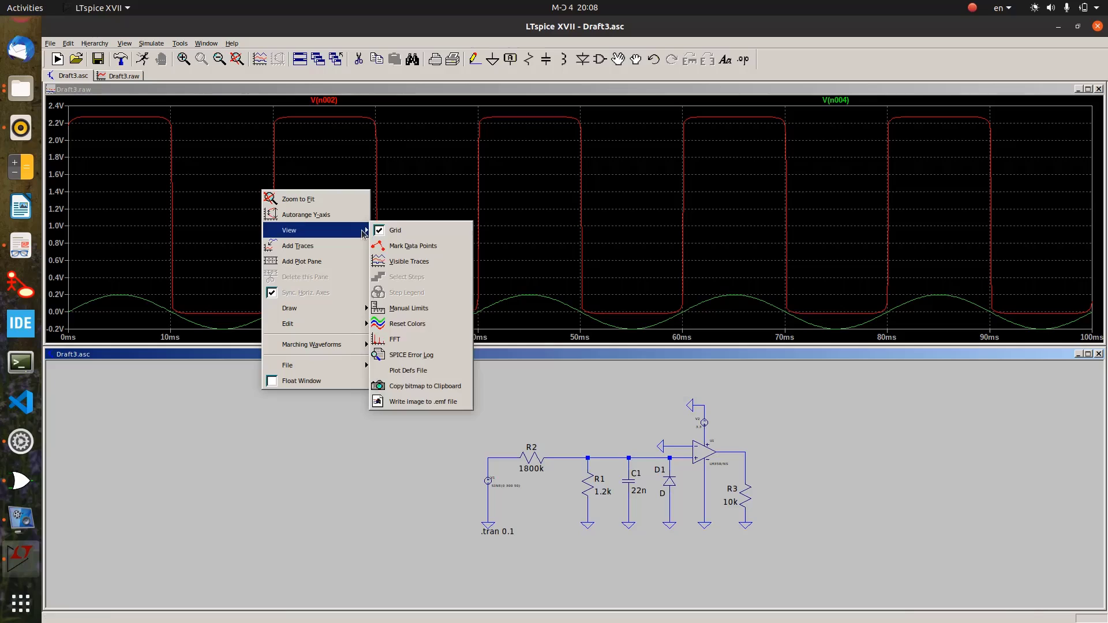
click(412, 339)
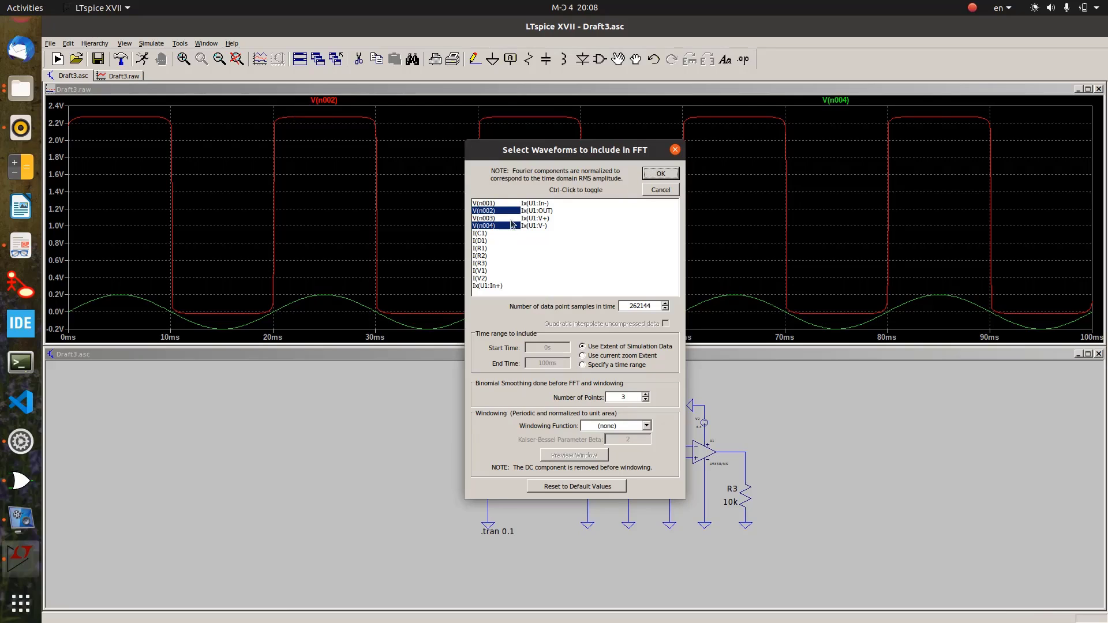
click(671, 175)
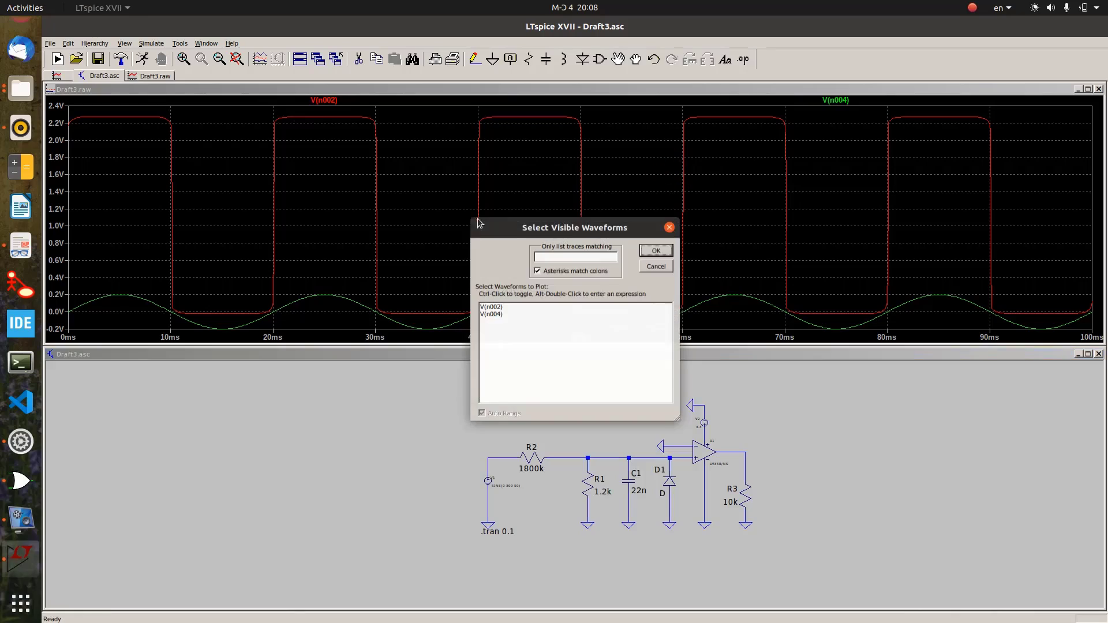
click(495, 312)
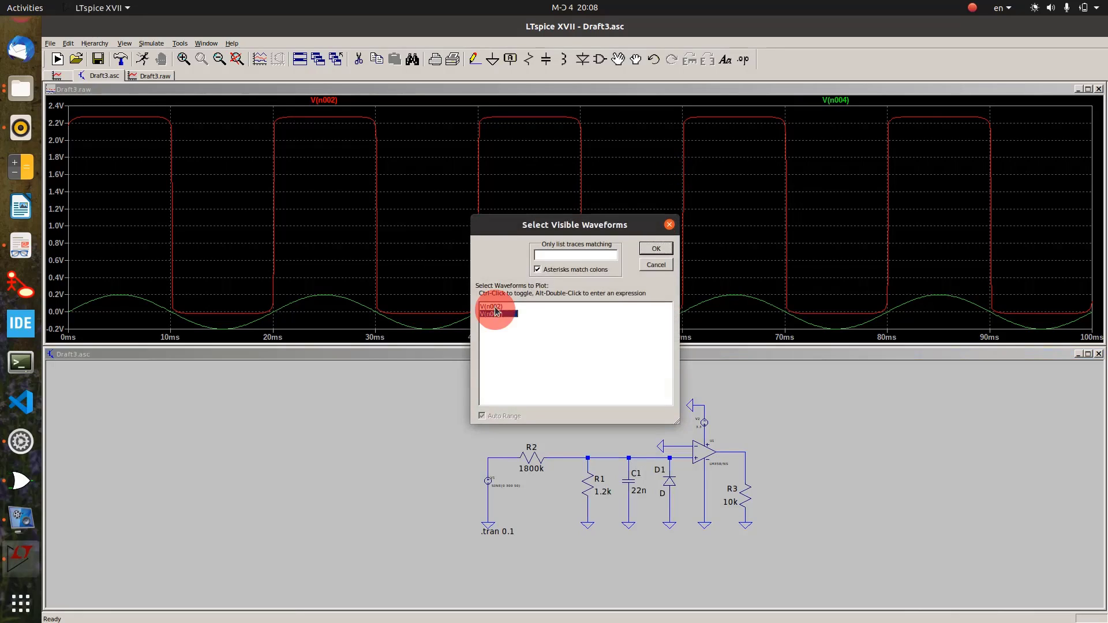
ctrl+click(494, 308)
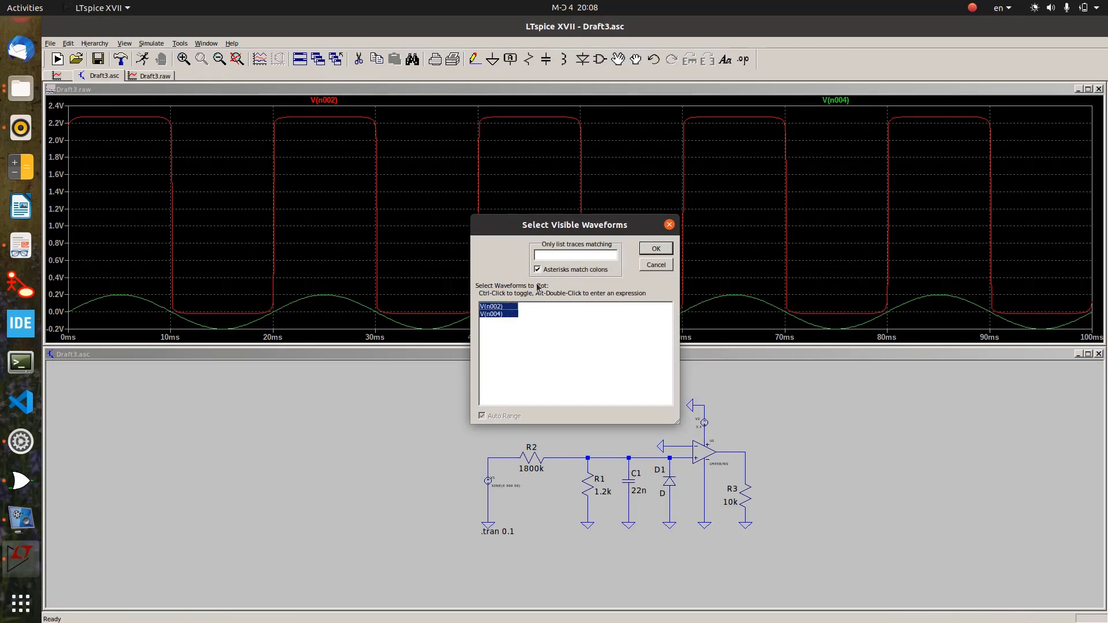
click(656, 248)
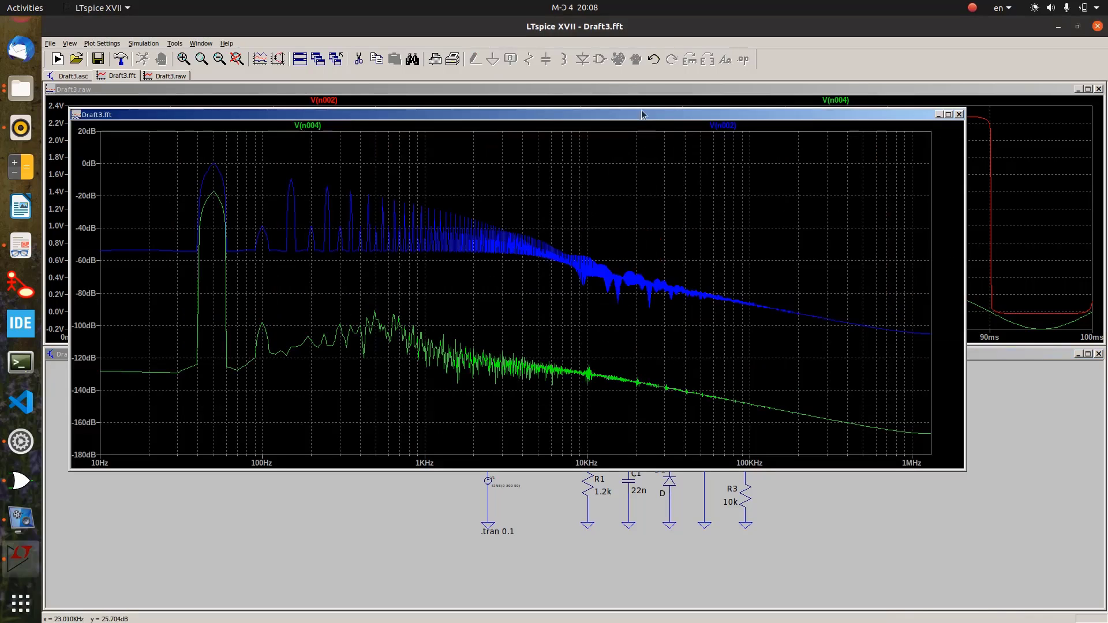
double_click(635, 115)
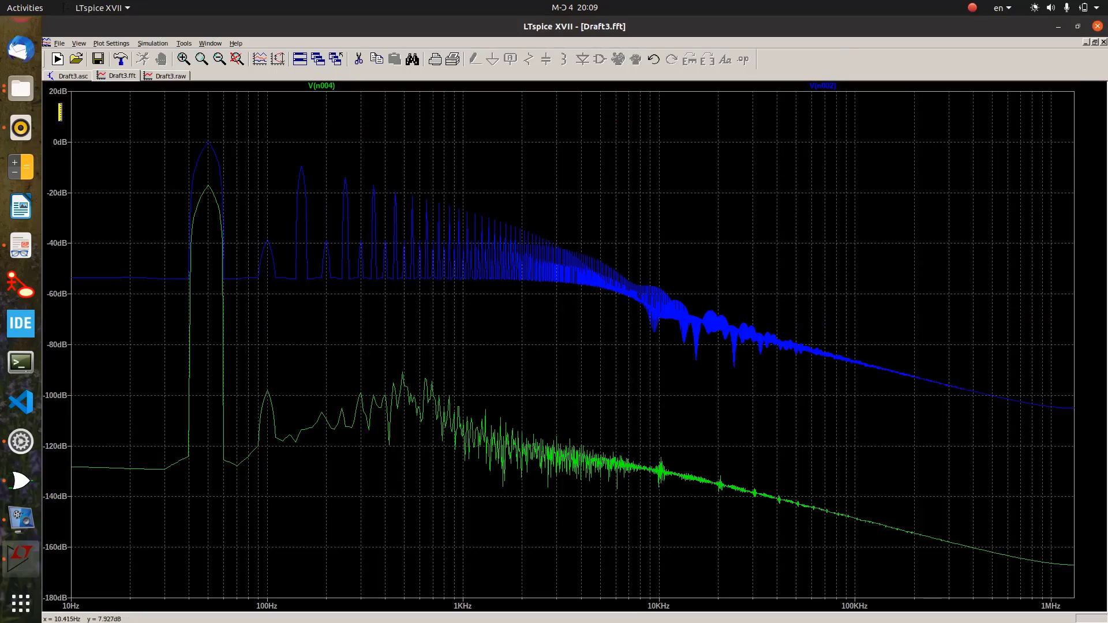
right_click(54, 137)
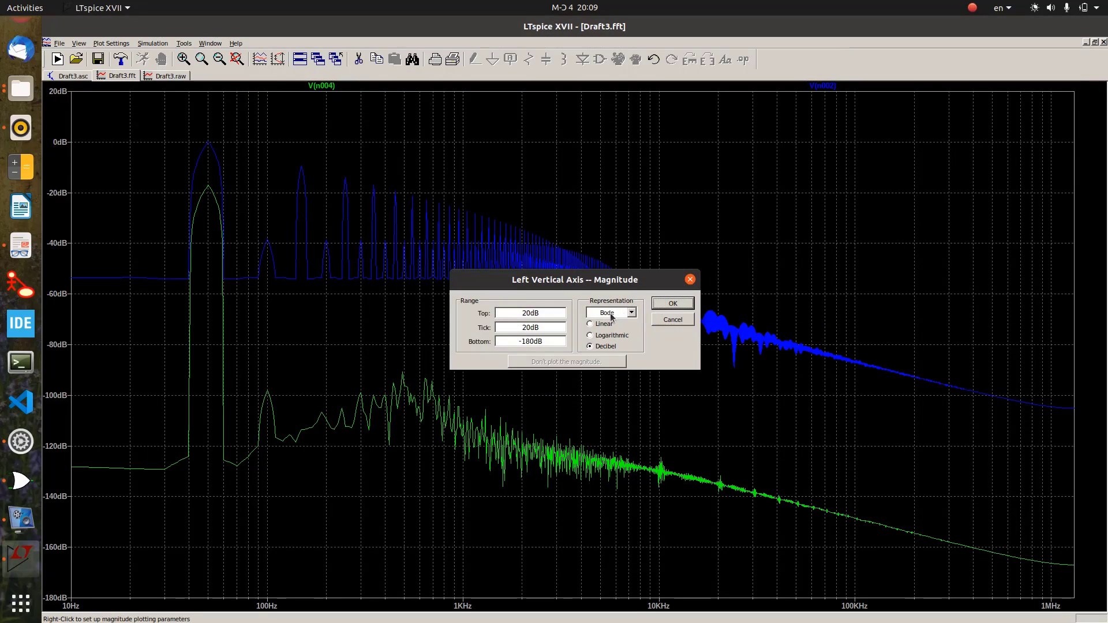
click(601, 325)
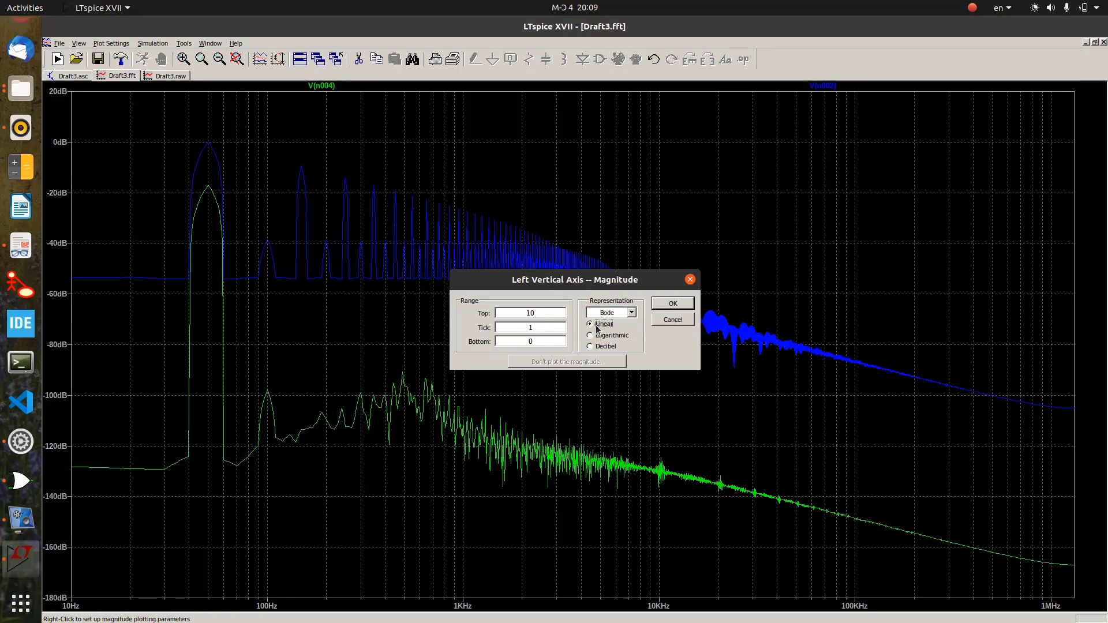
click(672, 321)
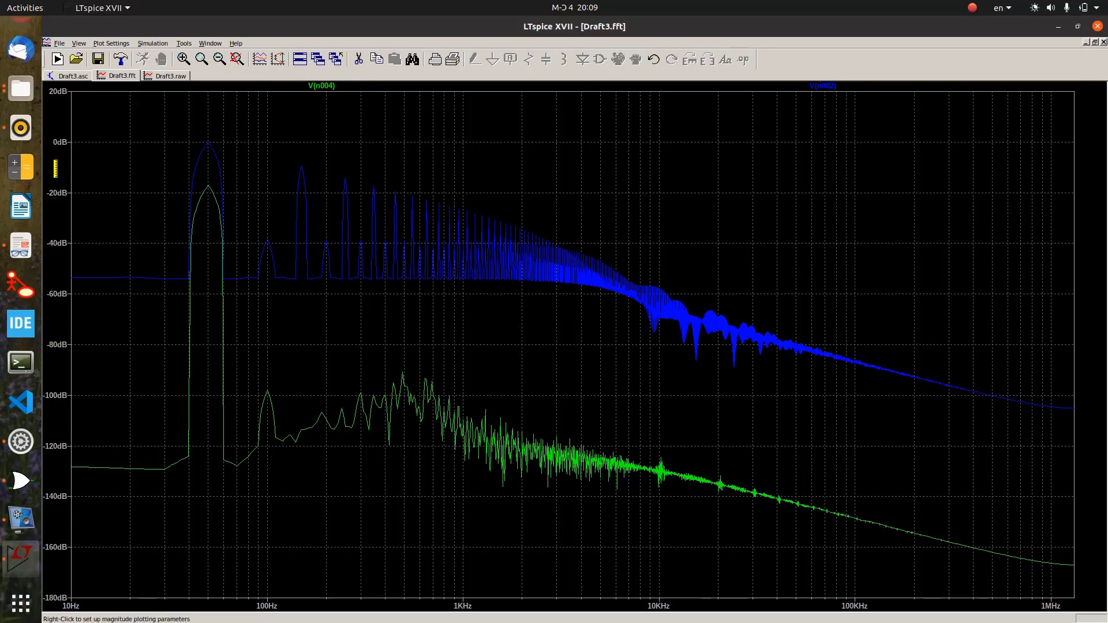
Set the FFT plot's vertical magnitude axis to a linear scale.
right_click(56, 169)
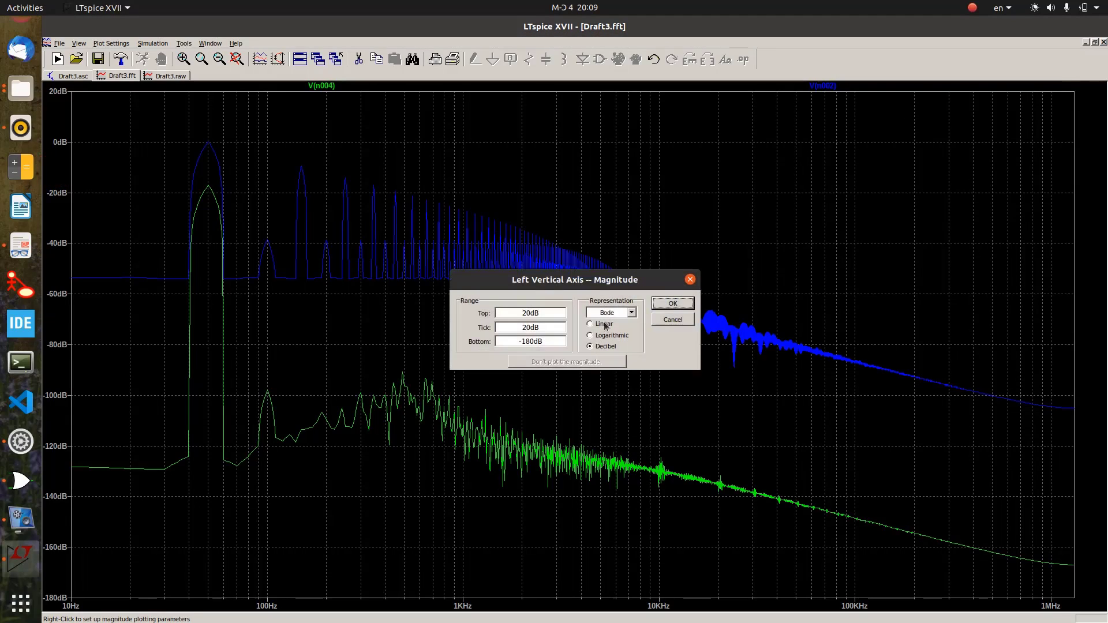
click(605, 325)
click(663, 307)
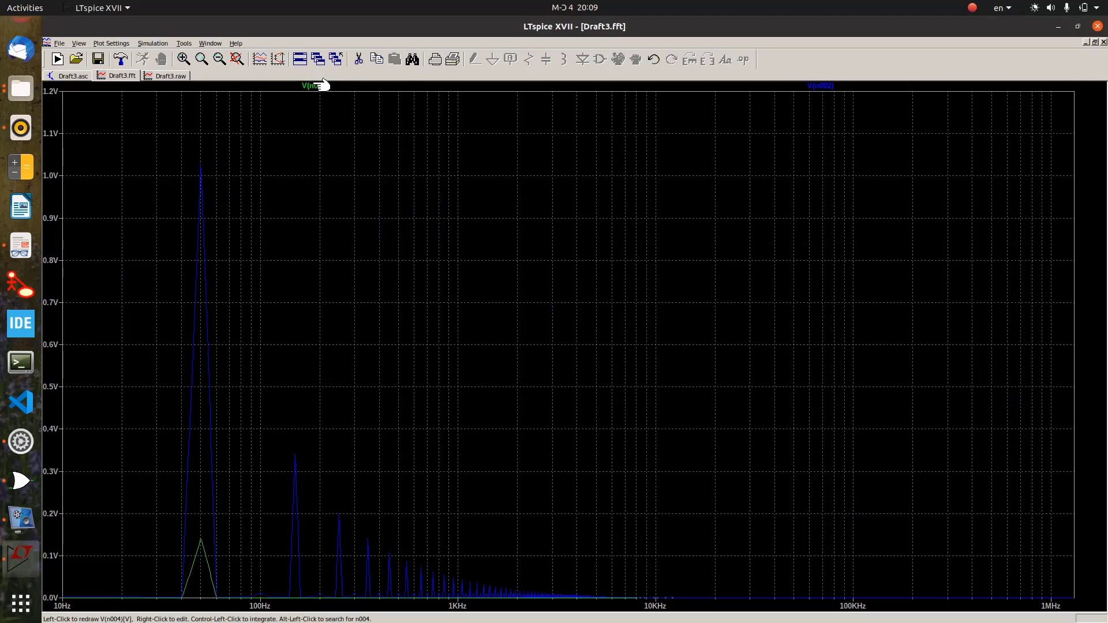
Close the FFT plot and bring up the transient waveform plot.
click(66, 76)
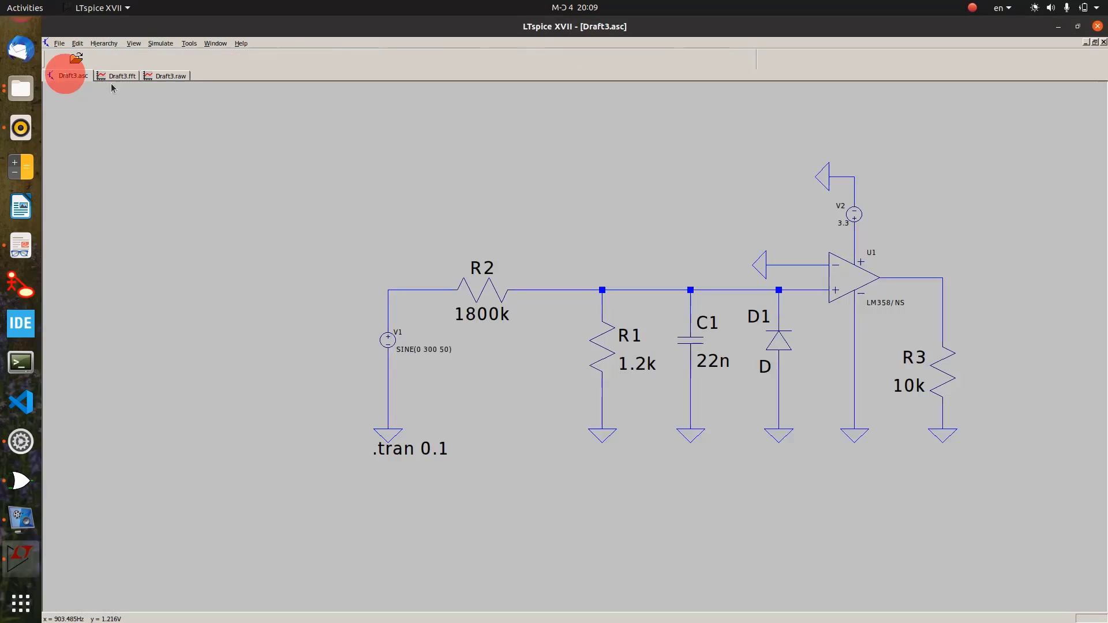
click(128, 78)
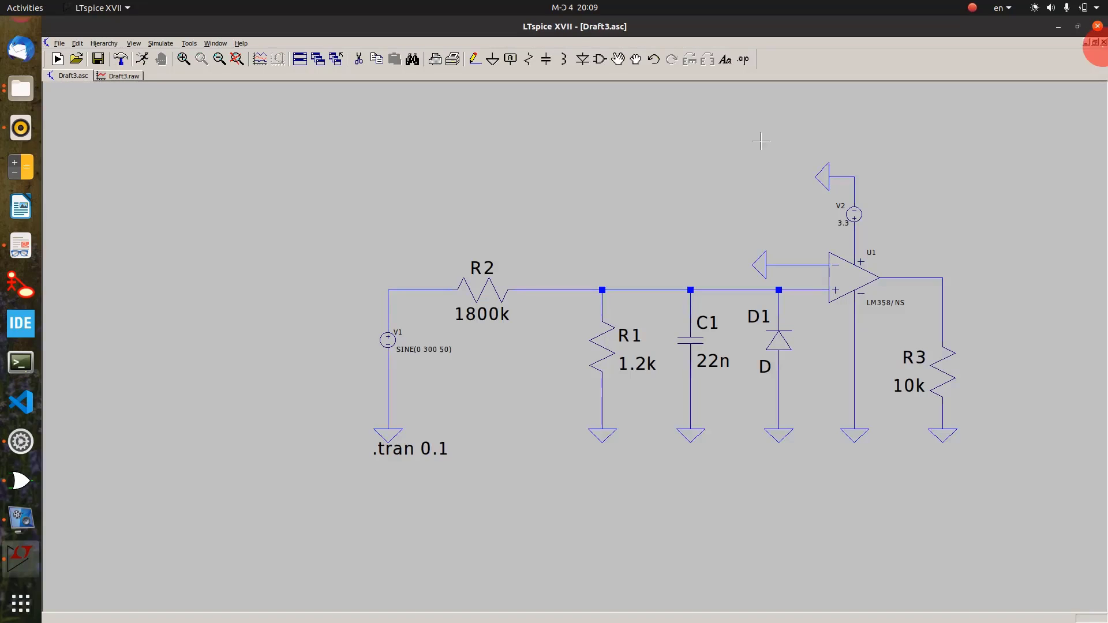
click(1104, 42)
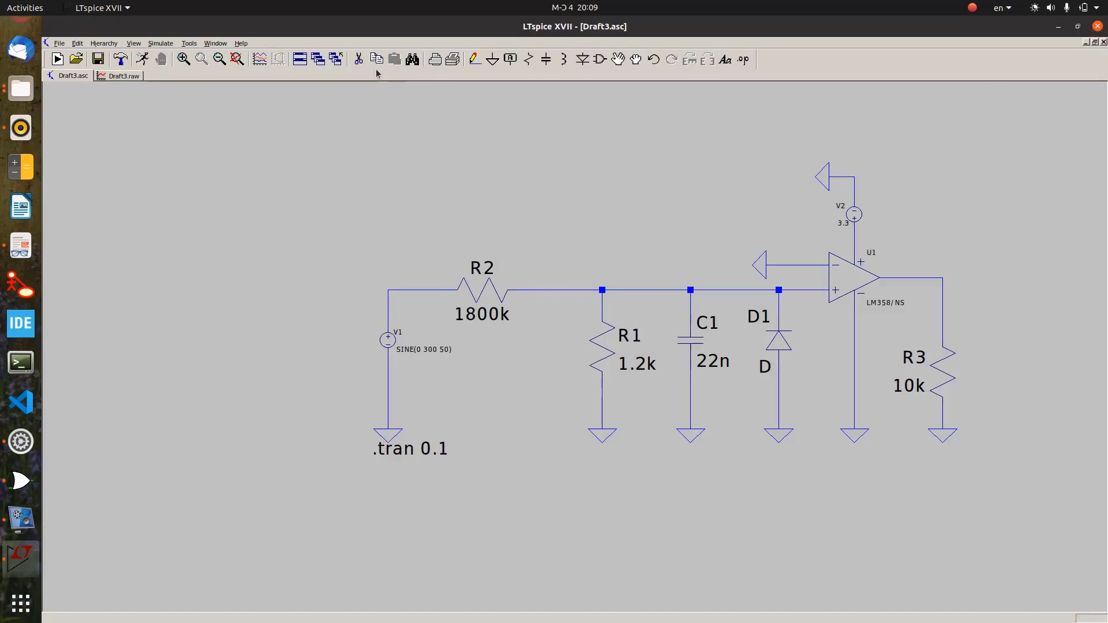
click(115, 77)
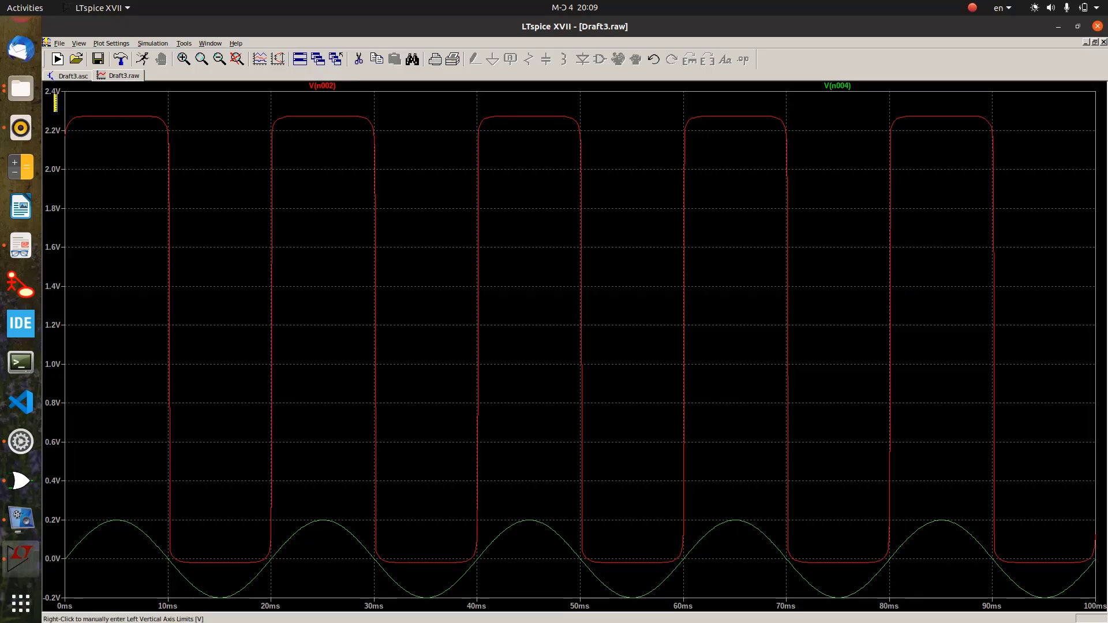
Place "source" net labels in the schematic on the V1–R2 wire and on the wire between R2 and R1.
click(69, 75)
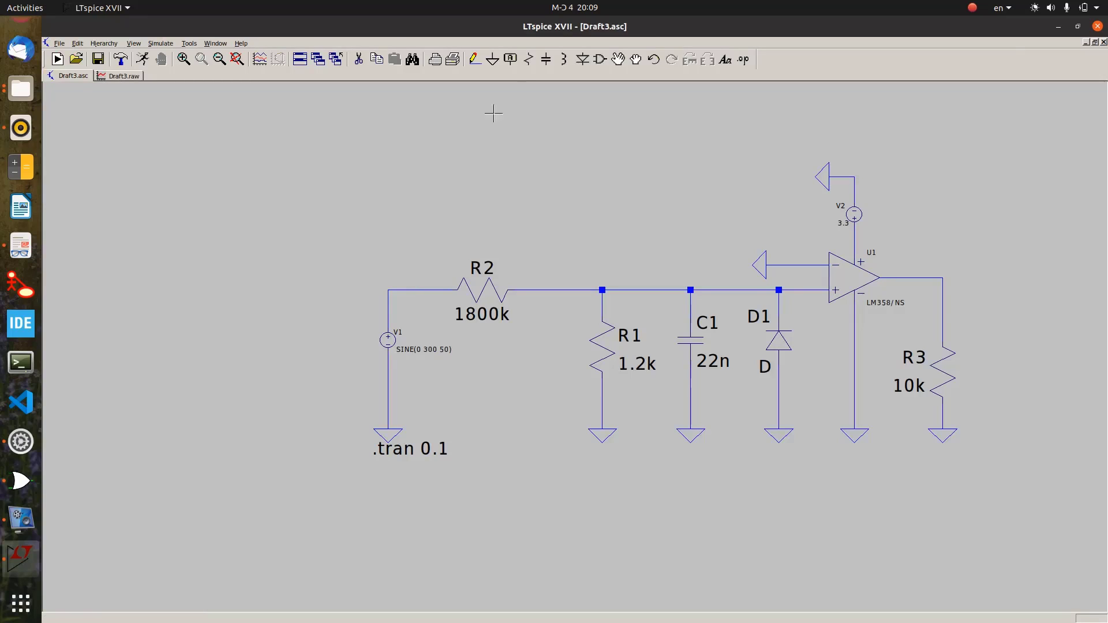
click(508, 61)
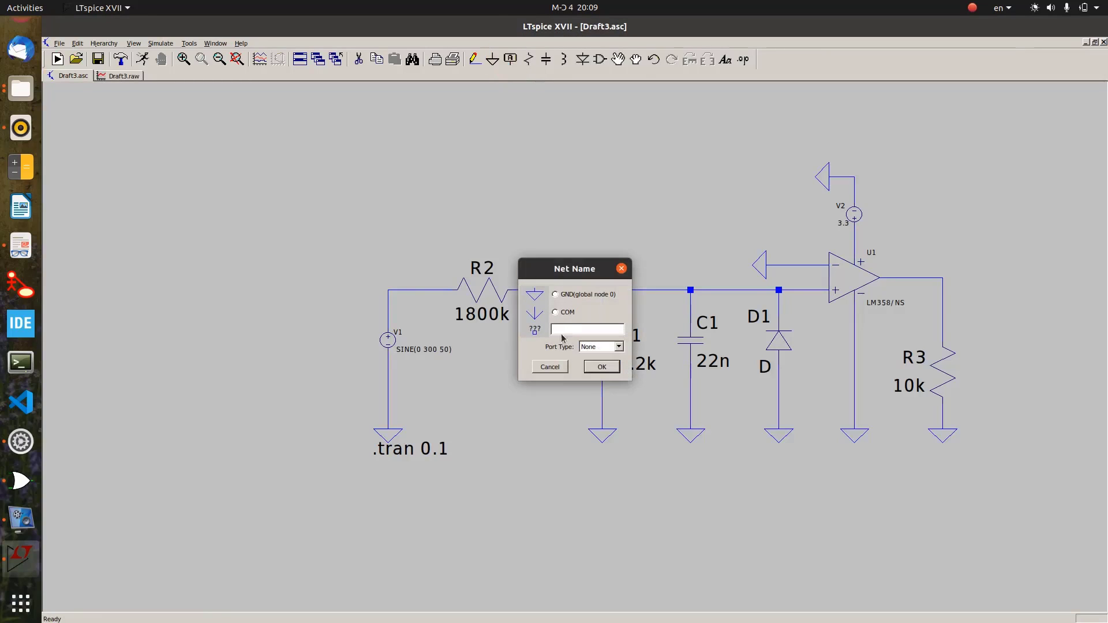
text(sou)
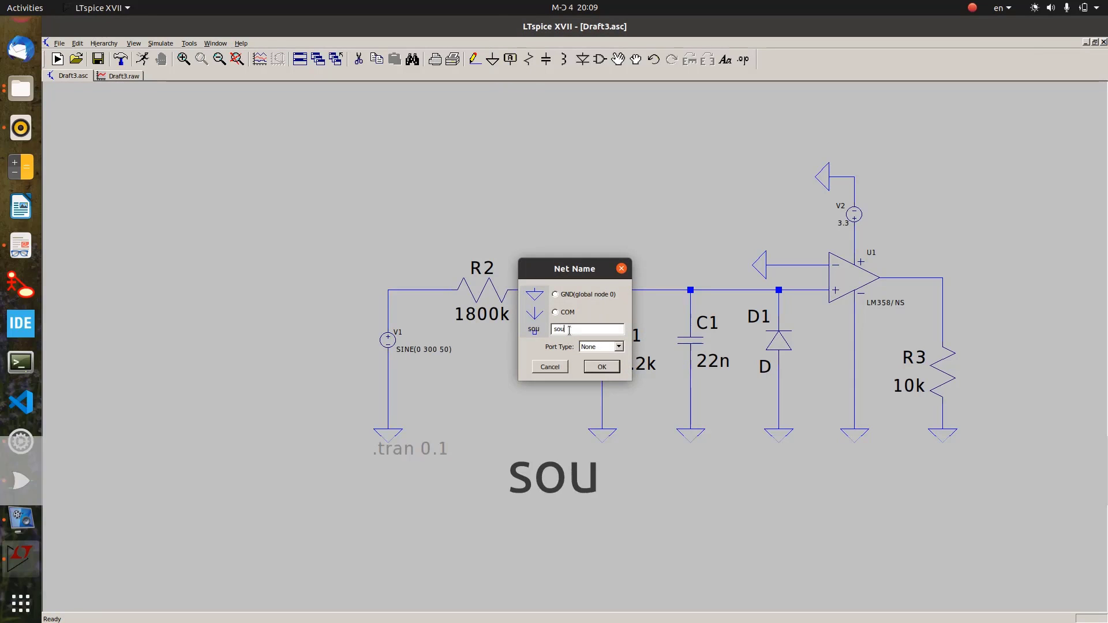
text(rce)
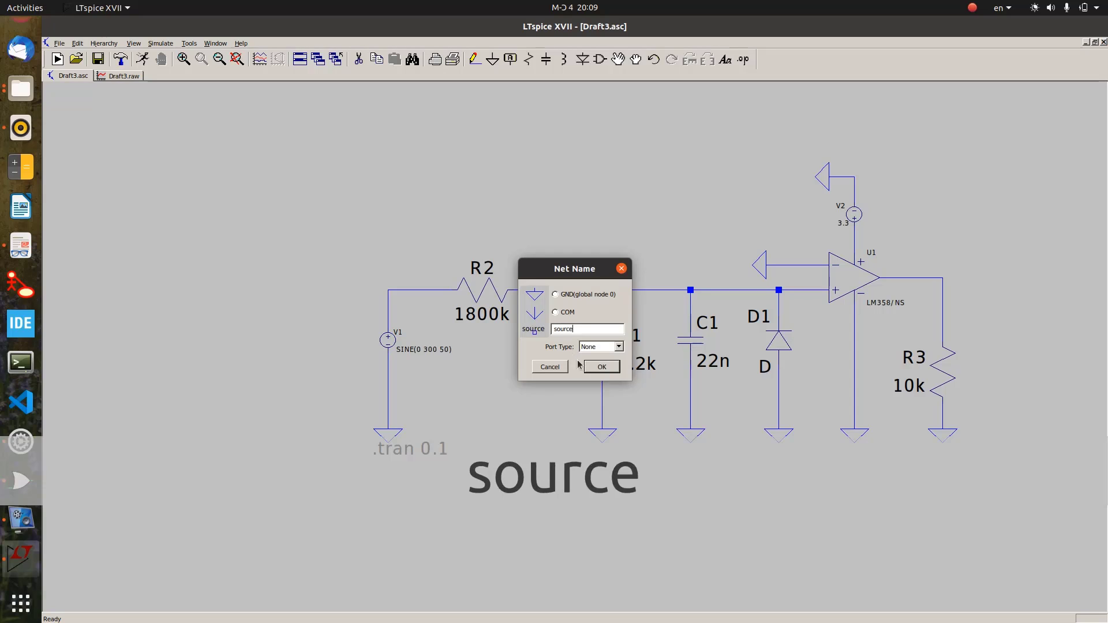
click(601, 366)
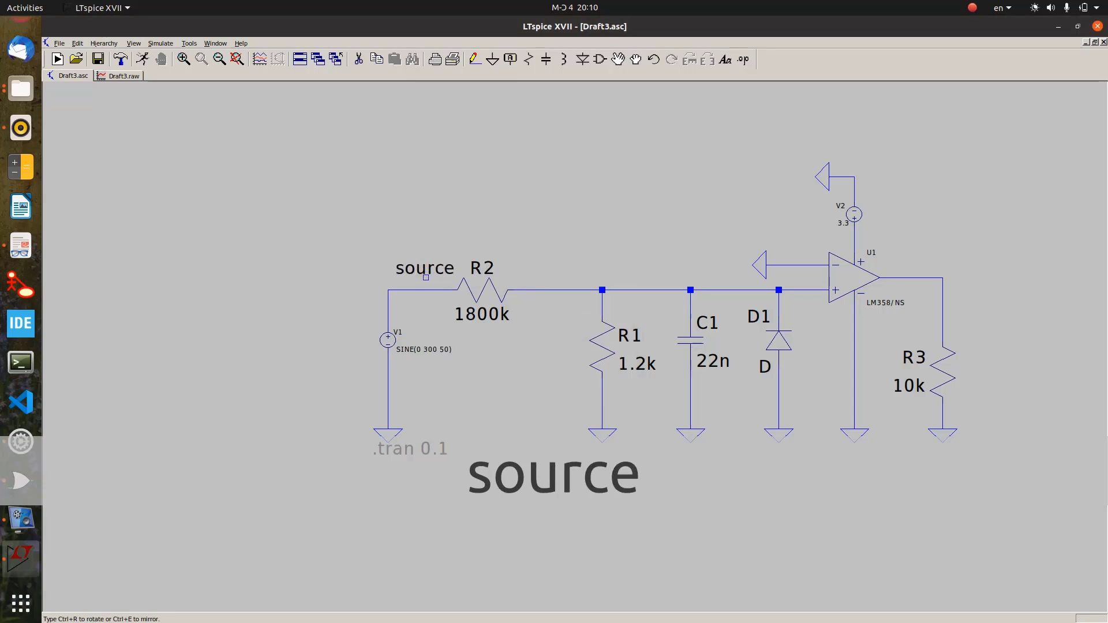
click(400, 290)
click(400, 289)
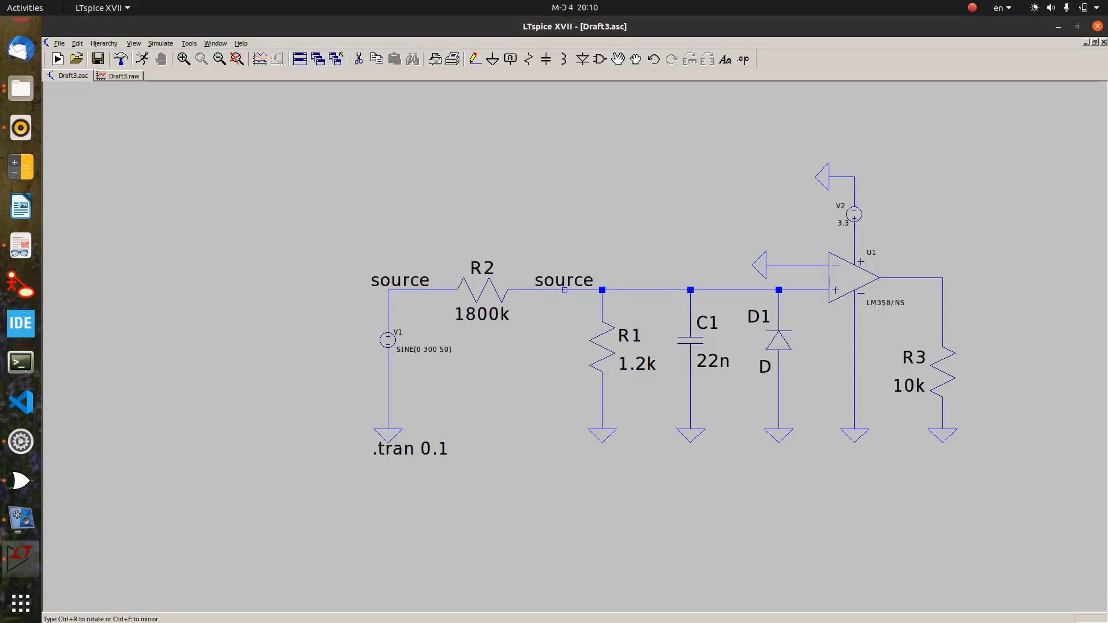
click(565, 290)
key(Escape)
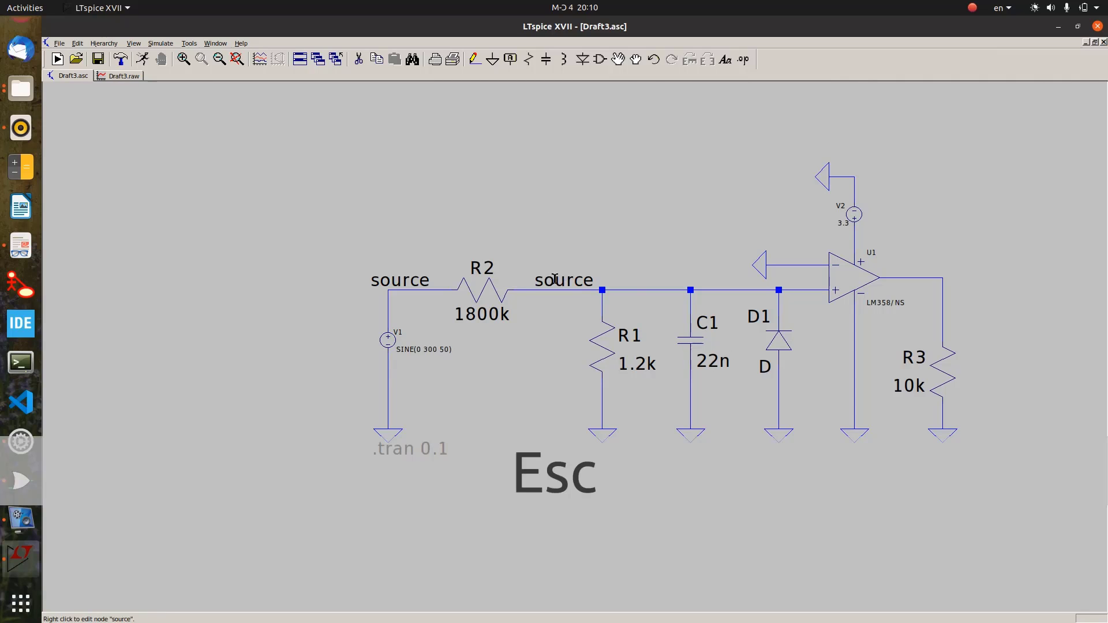
Rename the net label on the wire between R2 and R1 to "Vp".
right_click(564, 287)
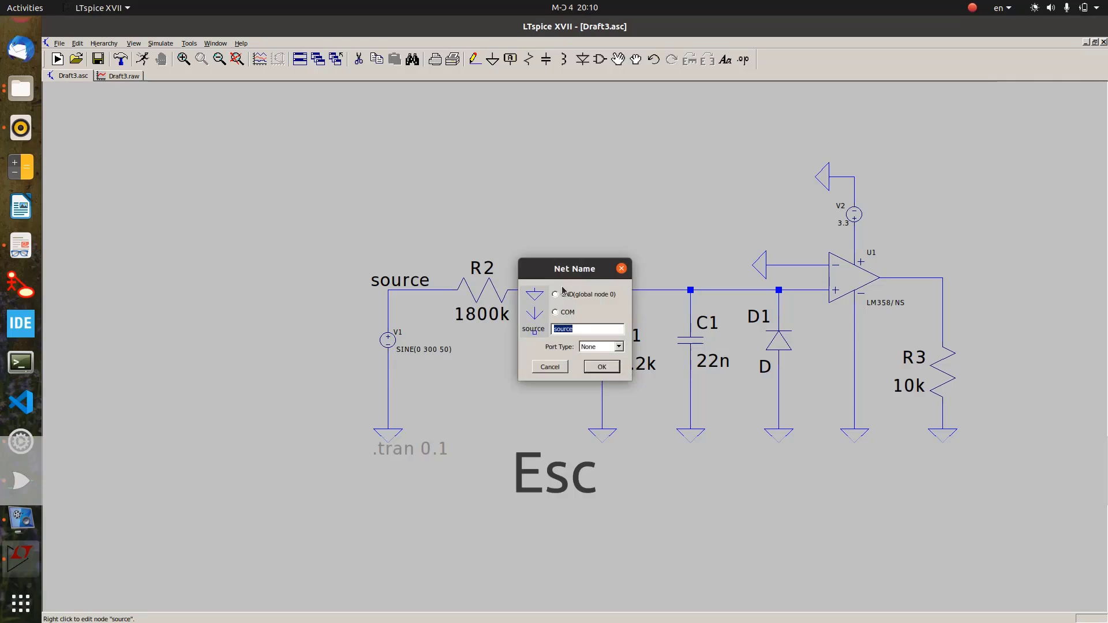
text(Vp)
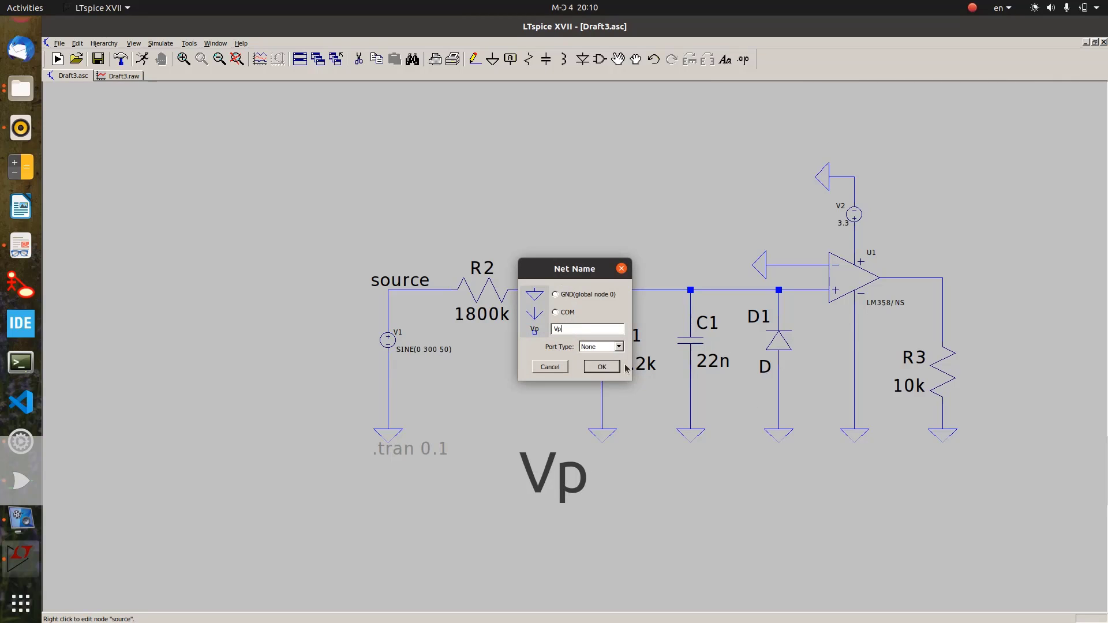
click(602, 367)
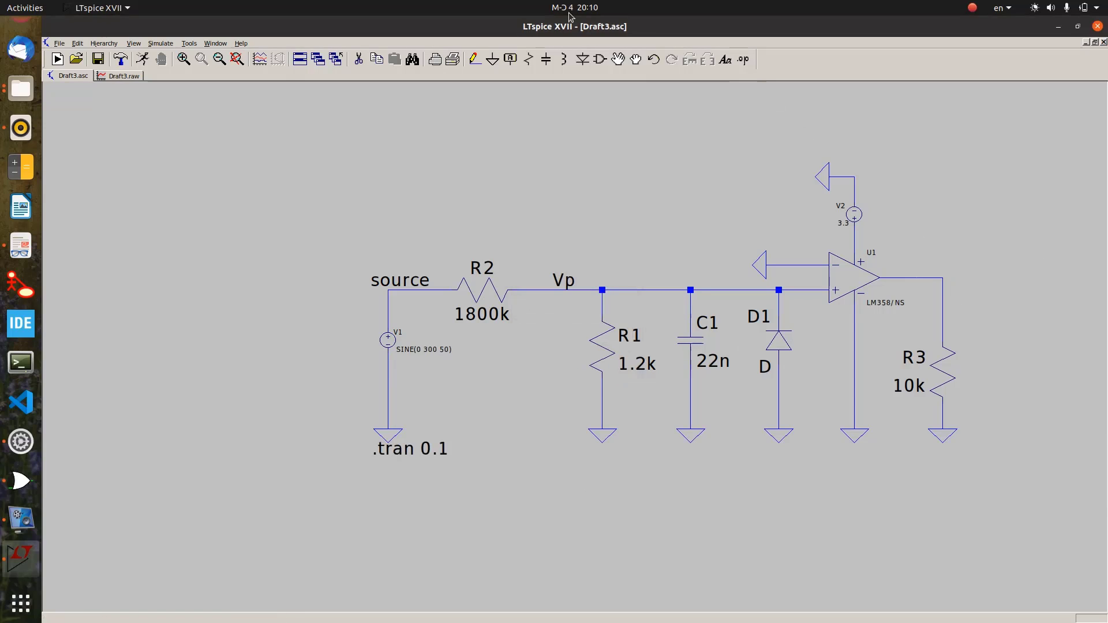
Place a net label named "load" on the wire between the op-amp output and R3.
click(511, 58)
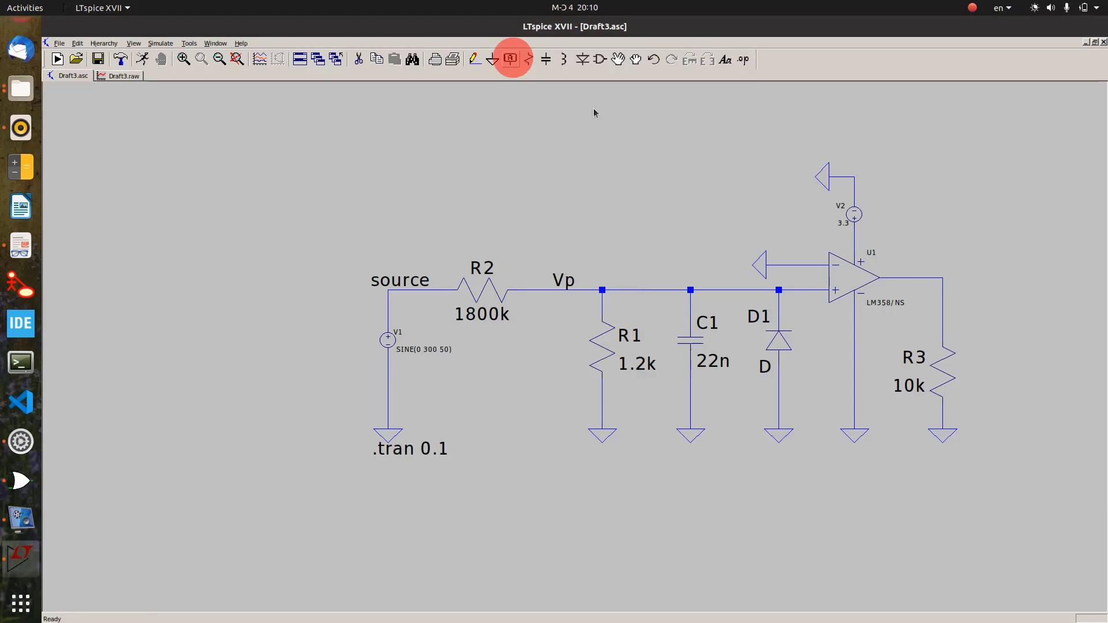
text(load)
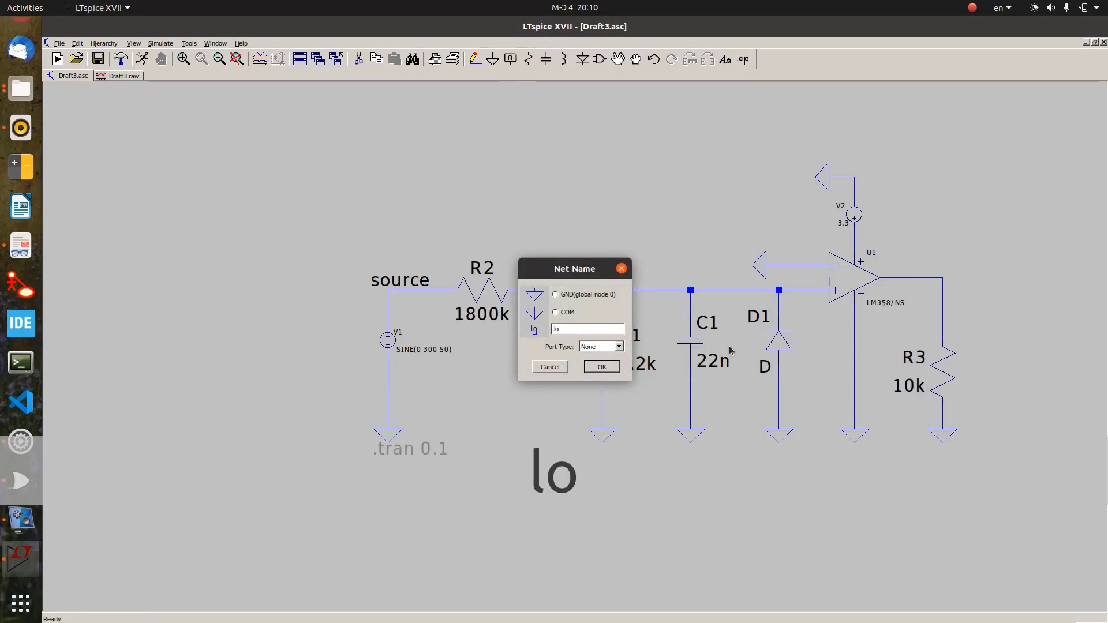
click(595, 366)
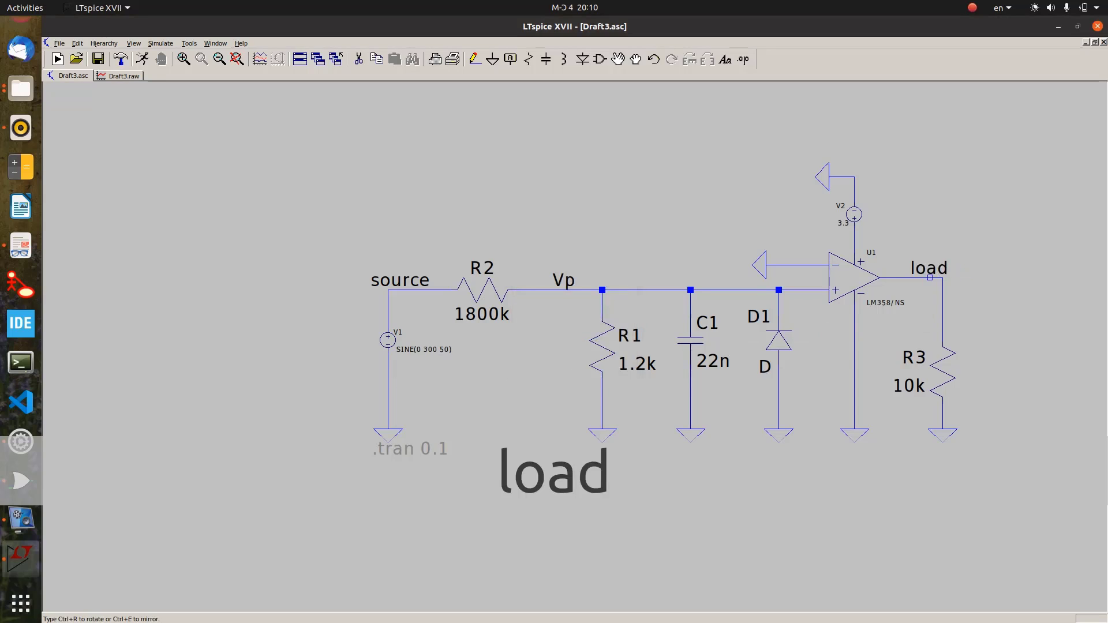
click(929, 277)
right_click(477, 242)
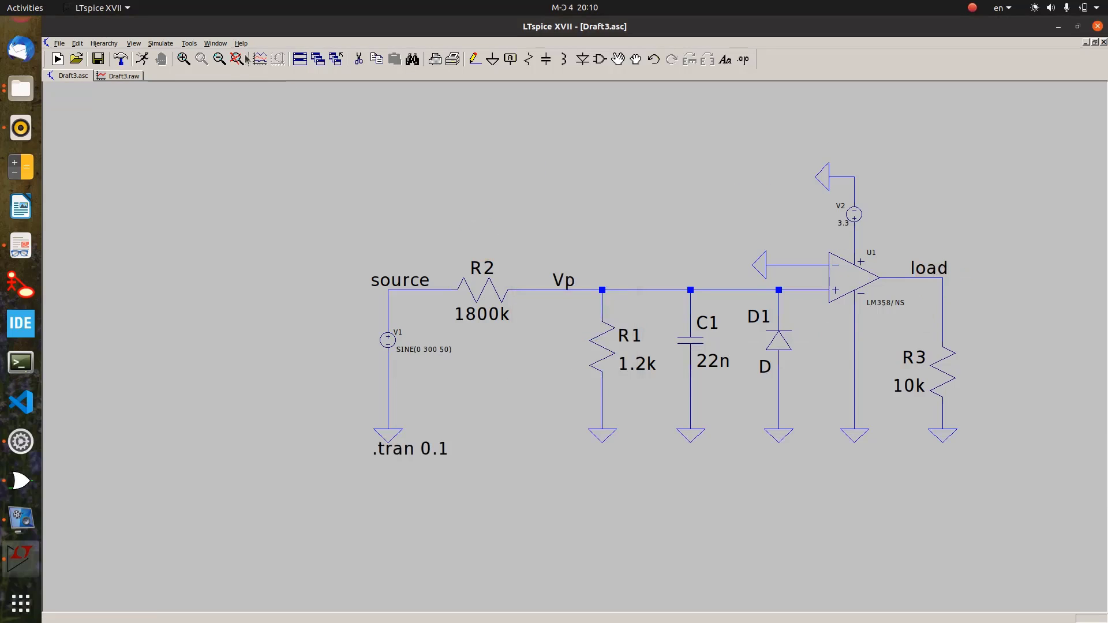
Run the transient simulation and plot the source net's voltage, replacing it with the Vp net's voltage as the only trace.
click(142, 58)
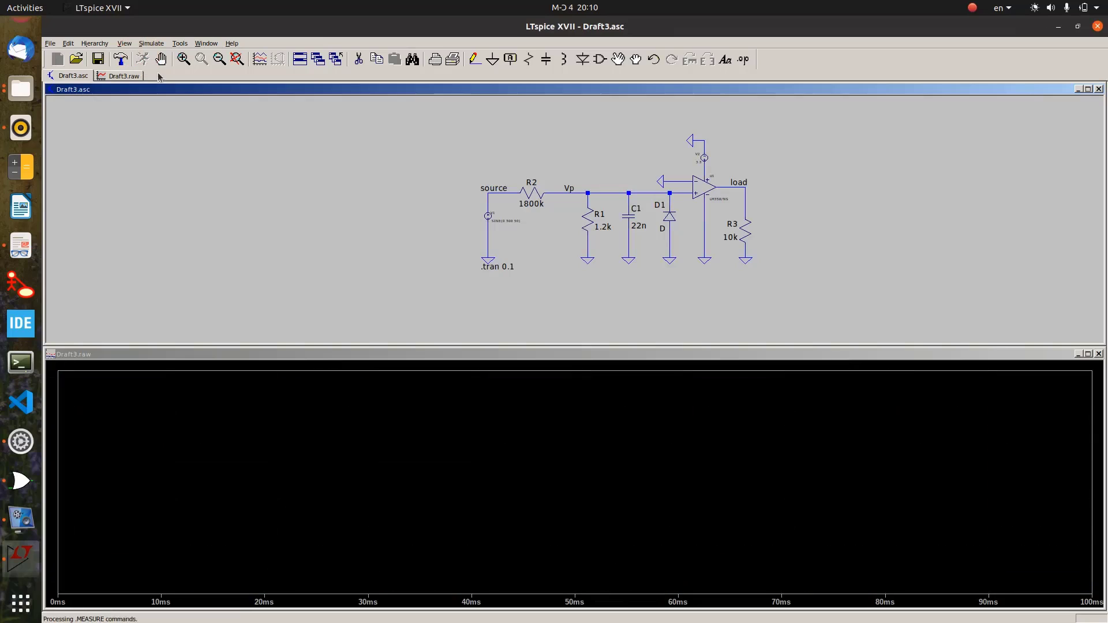
click(503, 179)
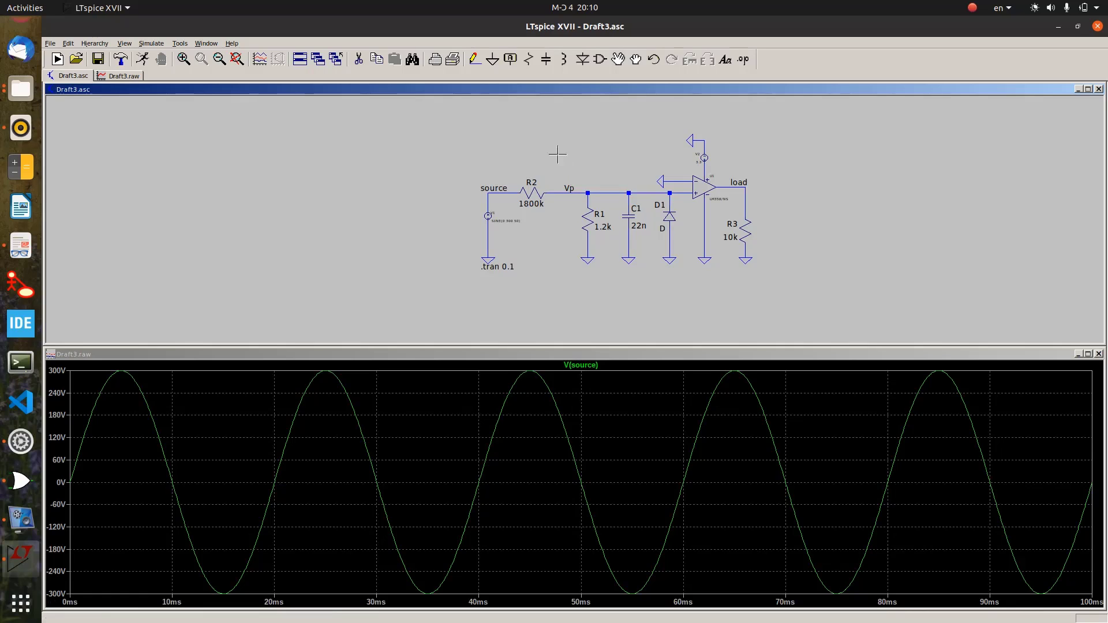
click(587, 193)
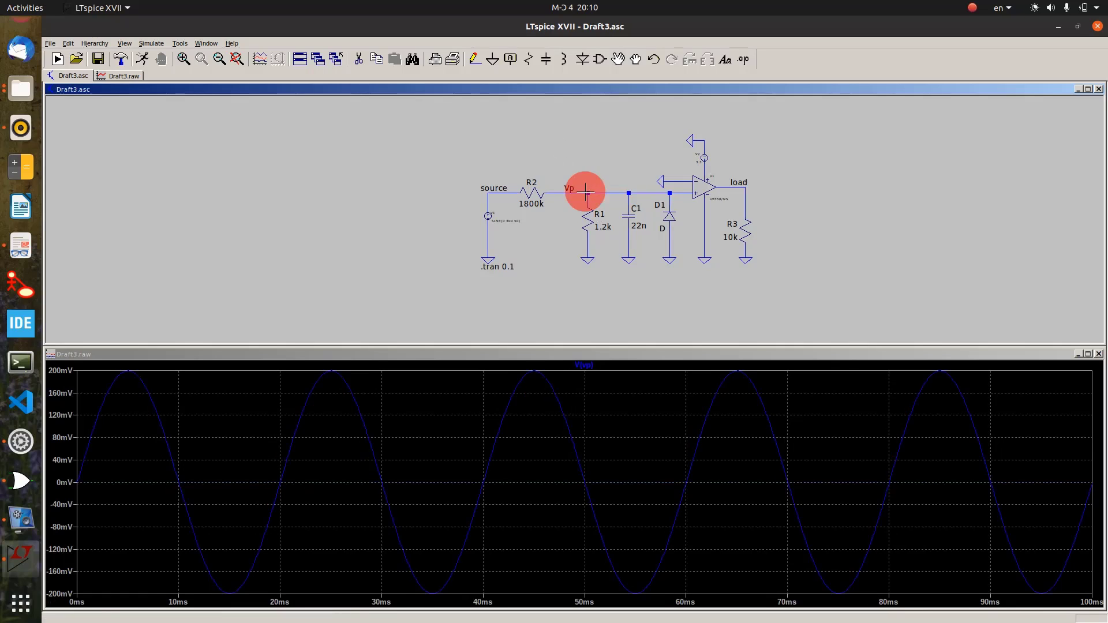
Set the default color of the V(vp) trace to red.
right_click(586, 367)
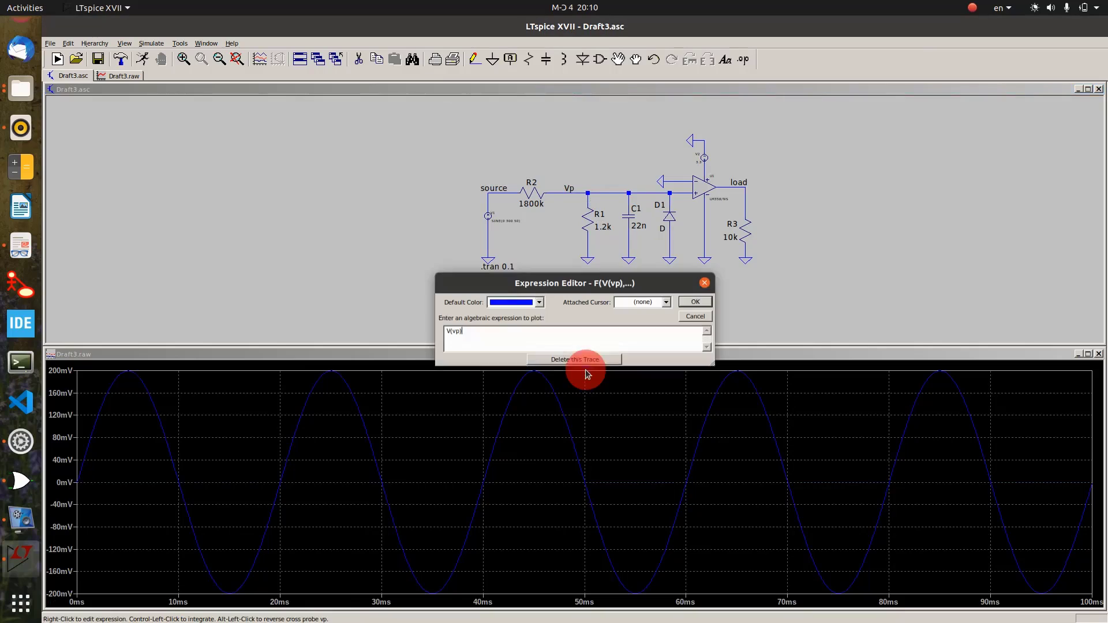
click(529, 300)
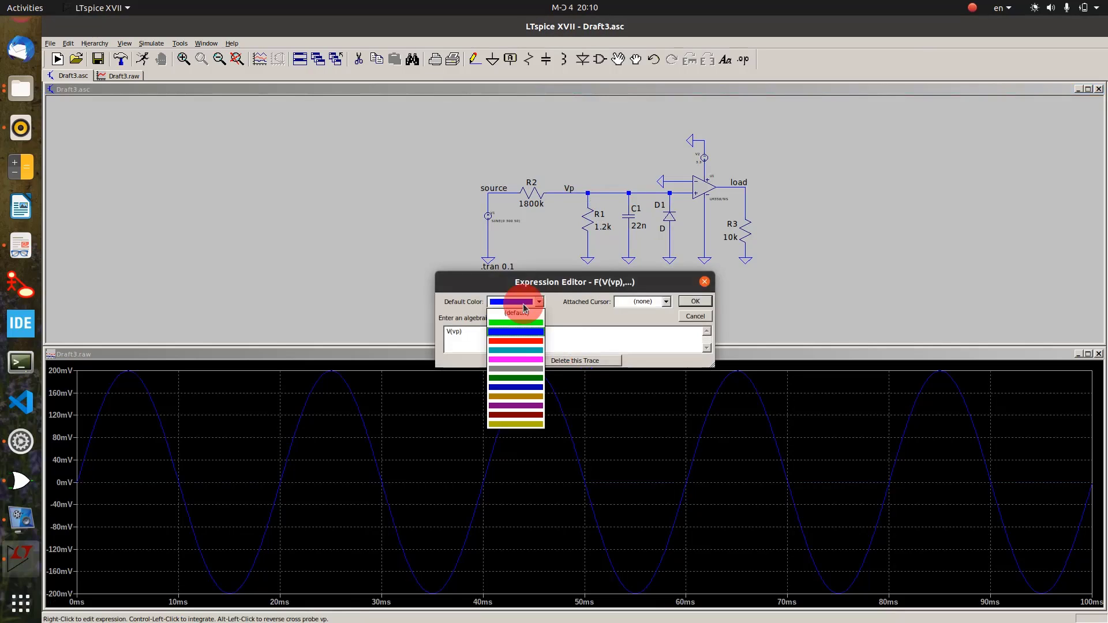
click(522, 343)
click(692, 302)
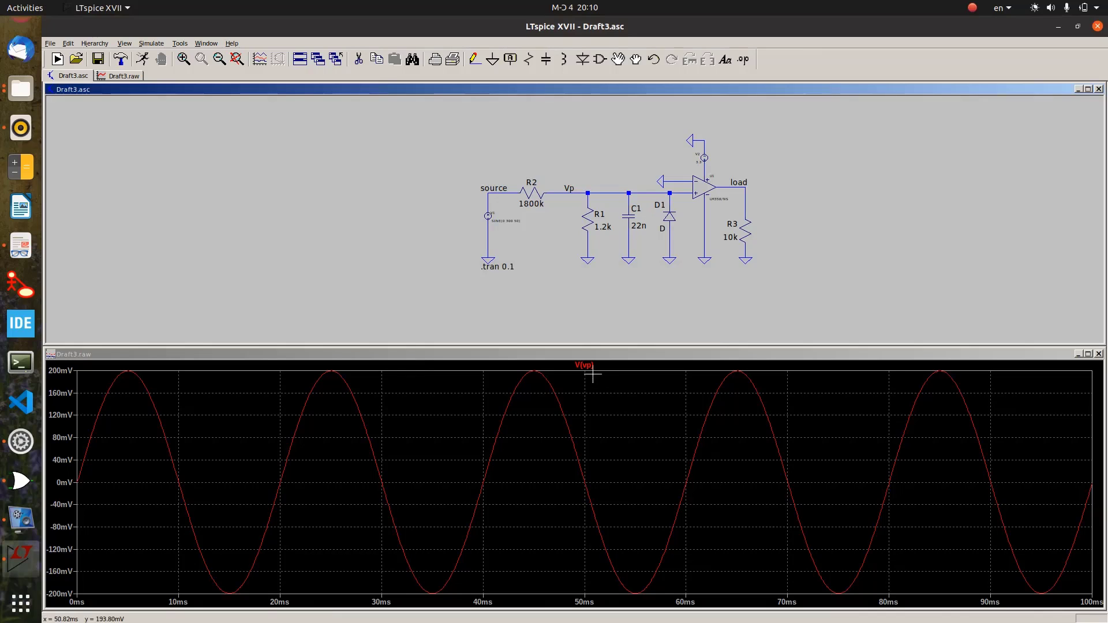
Plot the voltages of the source, Vp and load nets together in the waveform window.
click(739, 183)
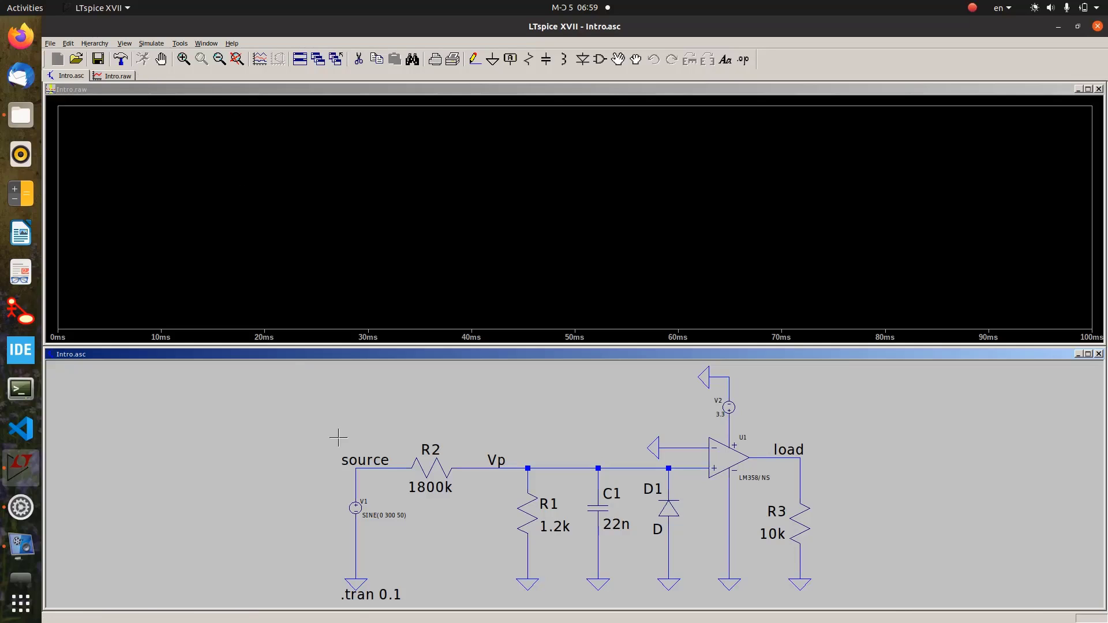
click(361, 469)
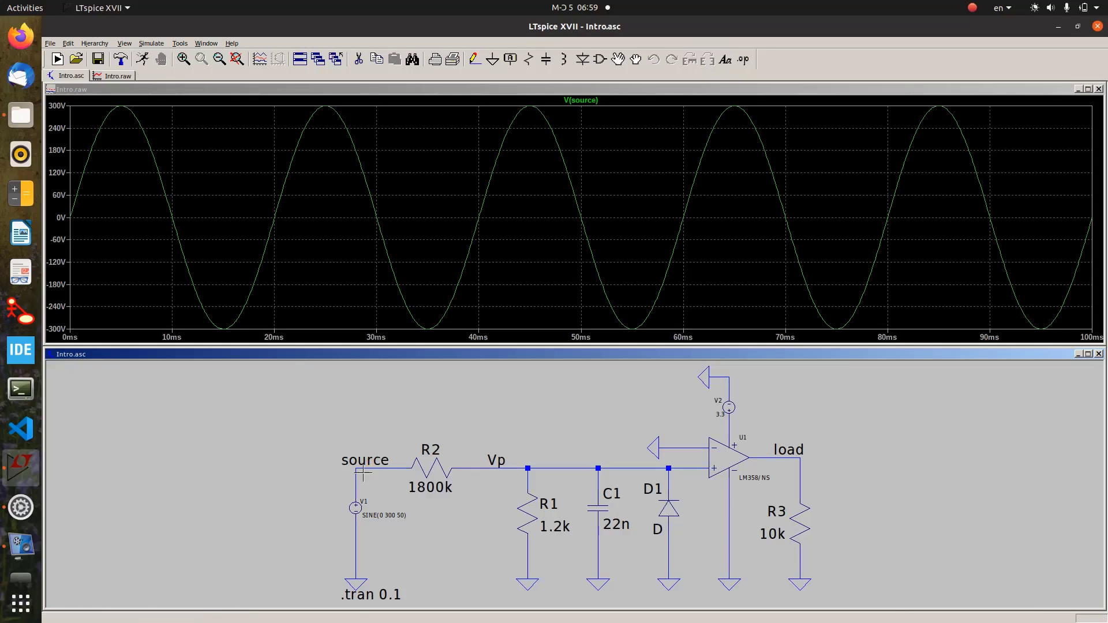
click(535, 469)
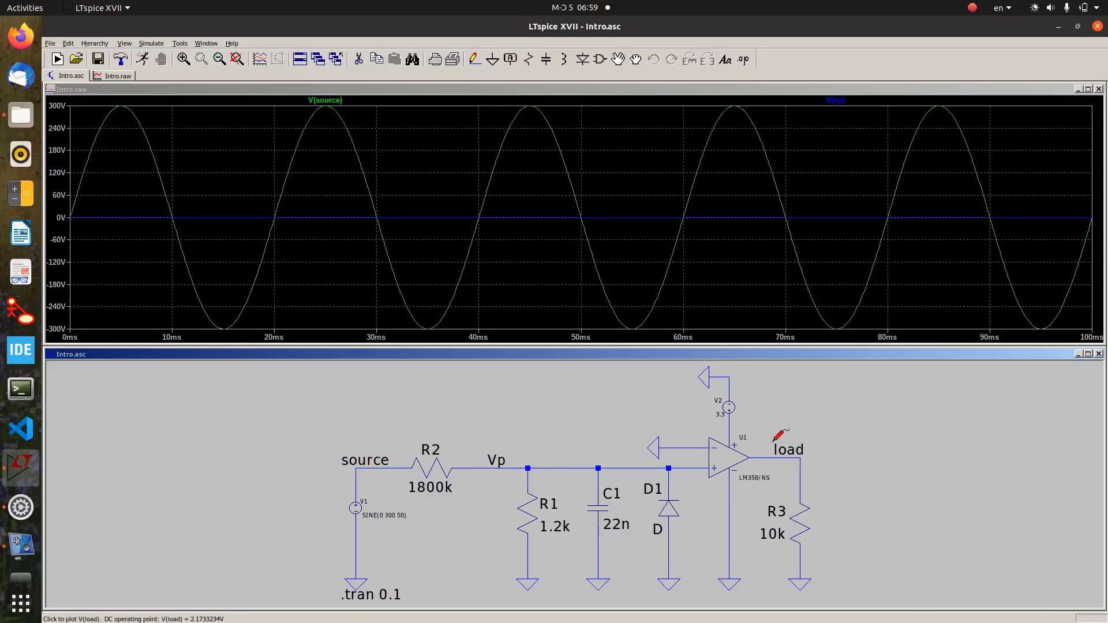
click(787, 459)
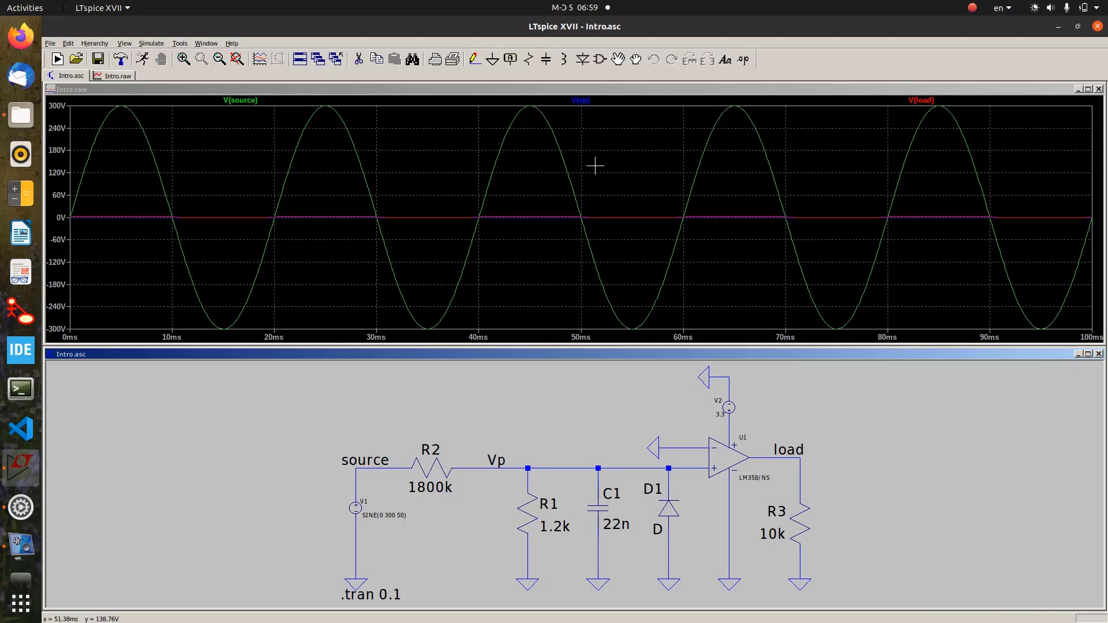
Delete the V(source) trace from the plot and probe the source net to plot it again.
right_click(256, 102)
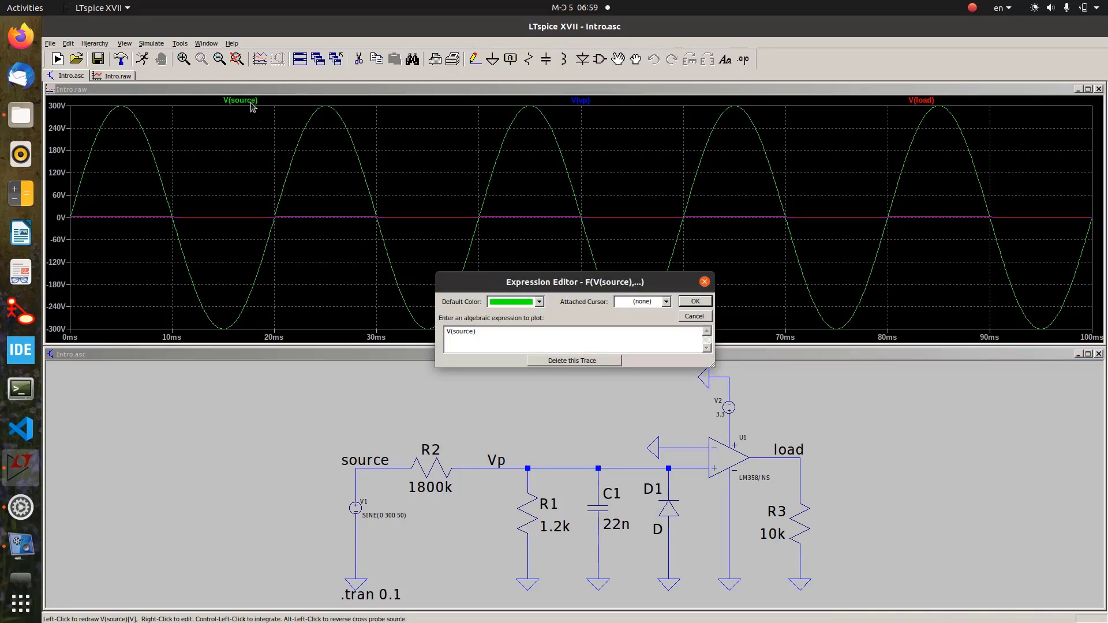
click(588, 362)
click(377, 466)
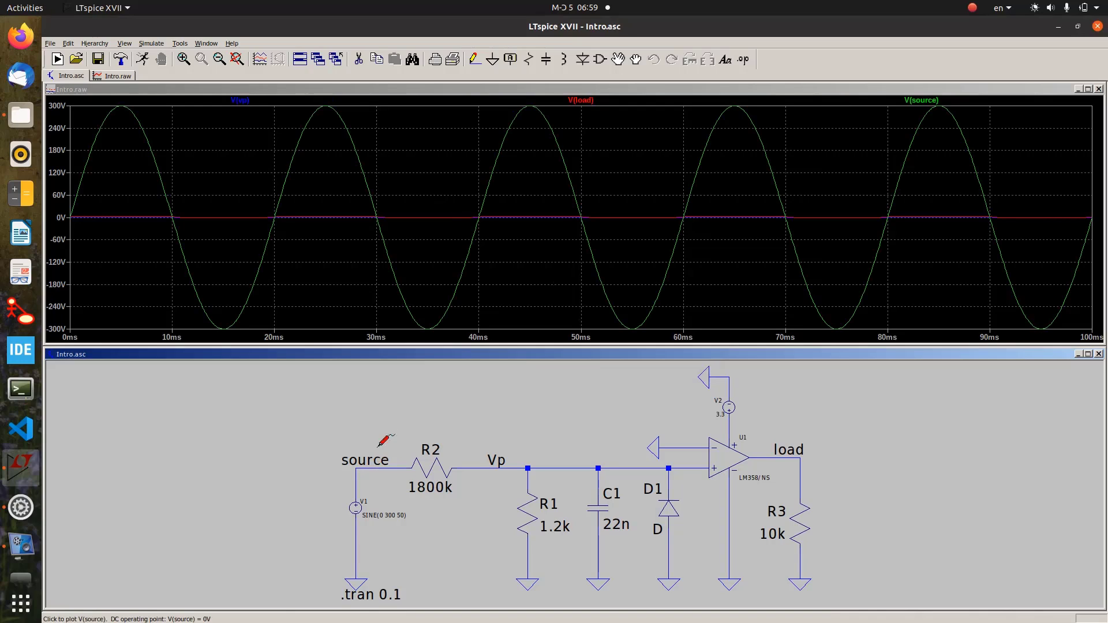
Deselect V(source) among the visible waveforms, leaving only V(vp) and V(load) plotted.
click(263, 110)
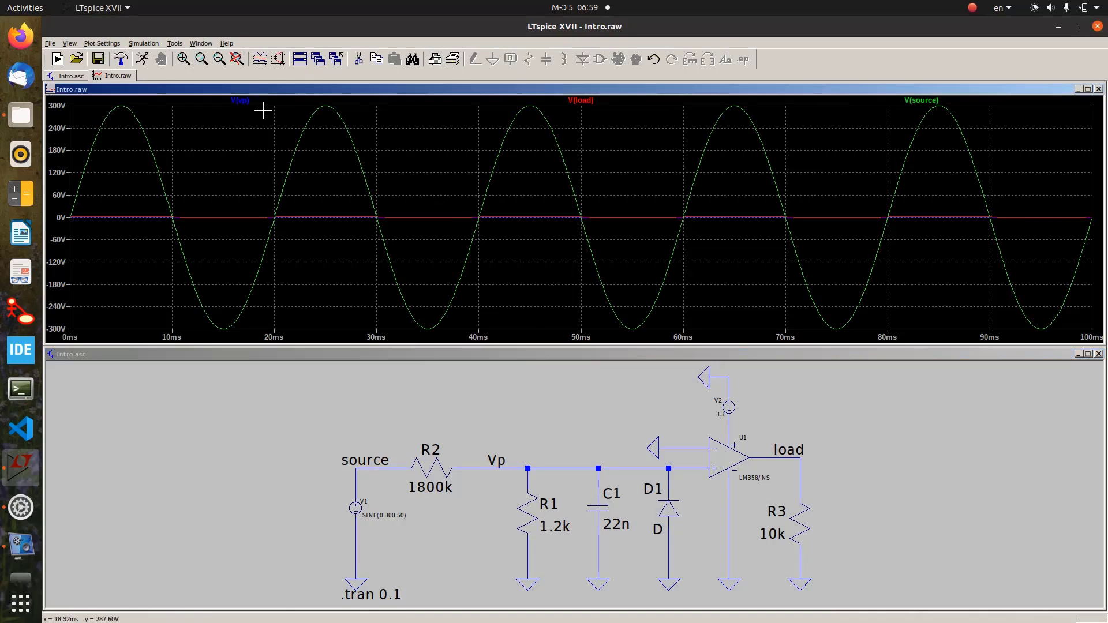
click(259, 60)
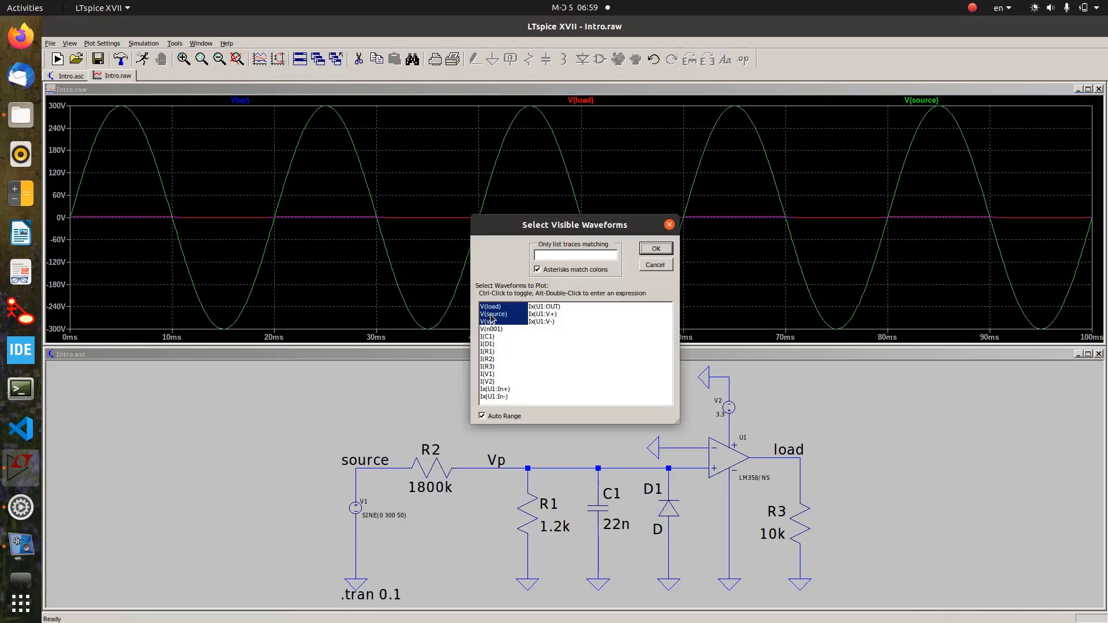
ctrl+click(491, 315)
click(647, 248)
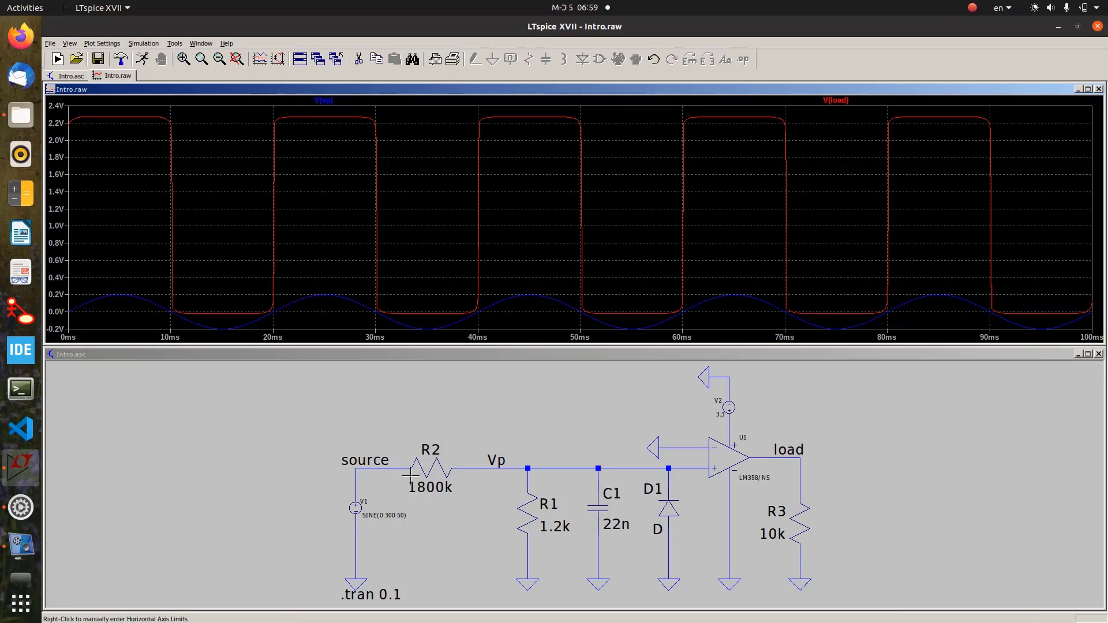
Plot the source net's voltage once more and delete its trace through the expression editor.
click(309, 480)
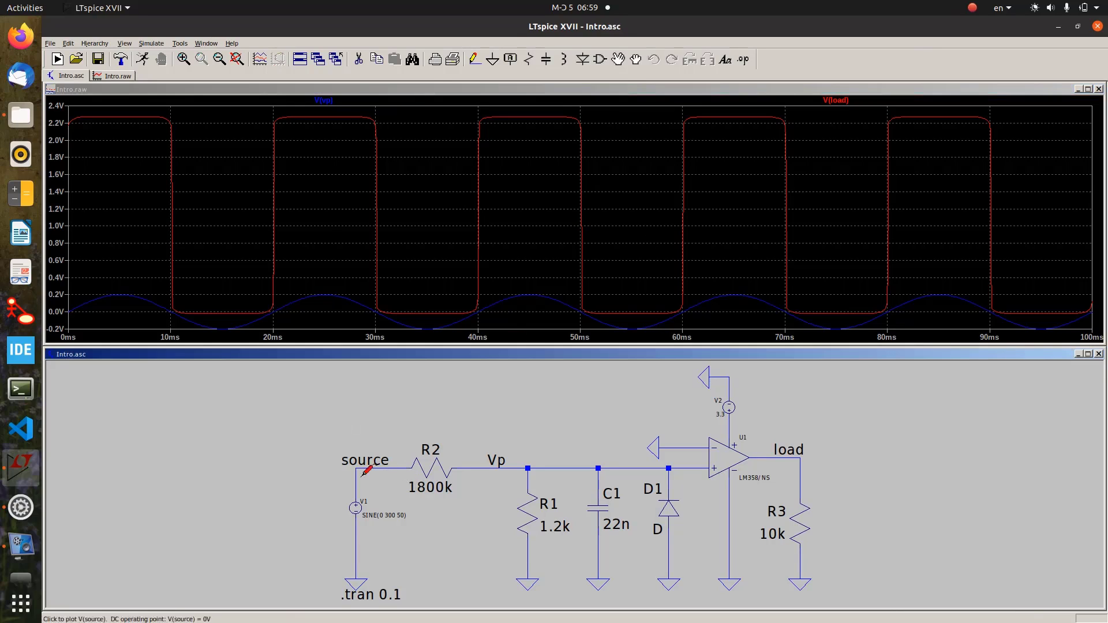
click(365, 469)
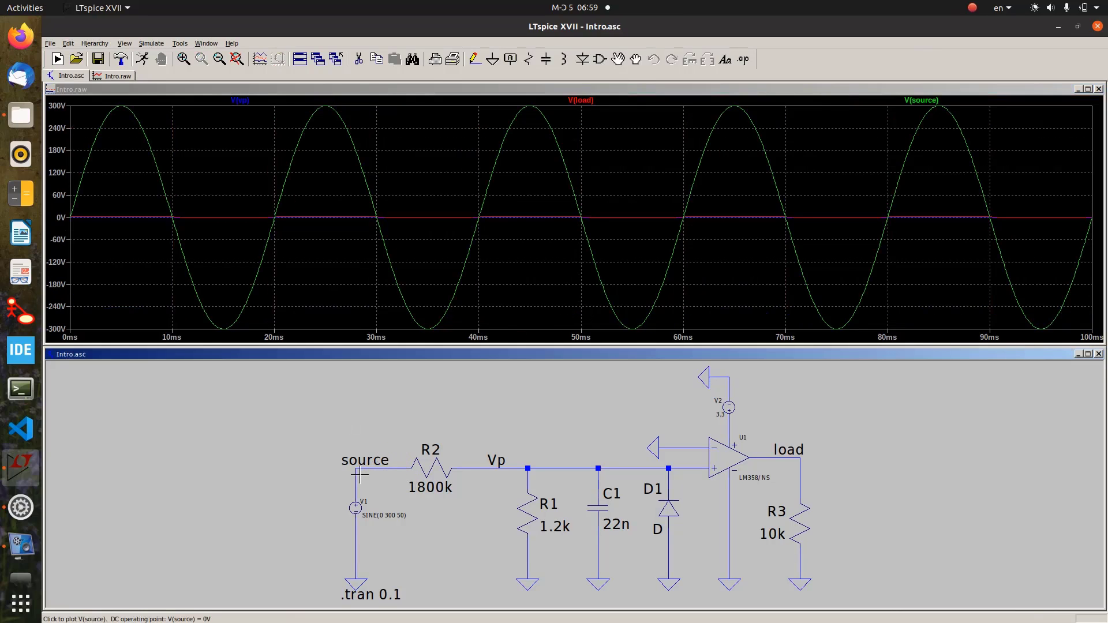
right_click(926, 101)
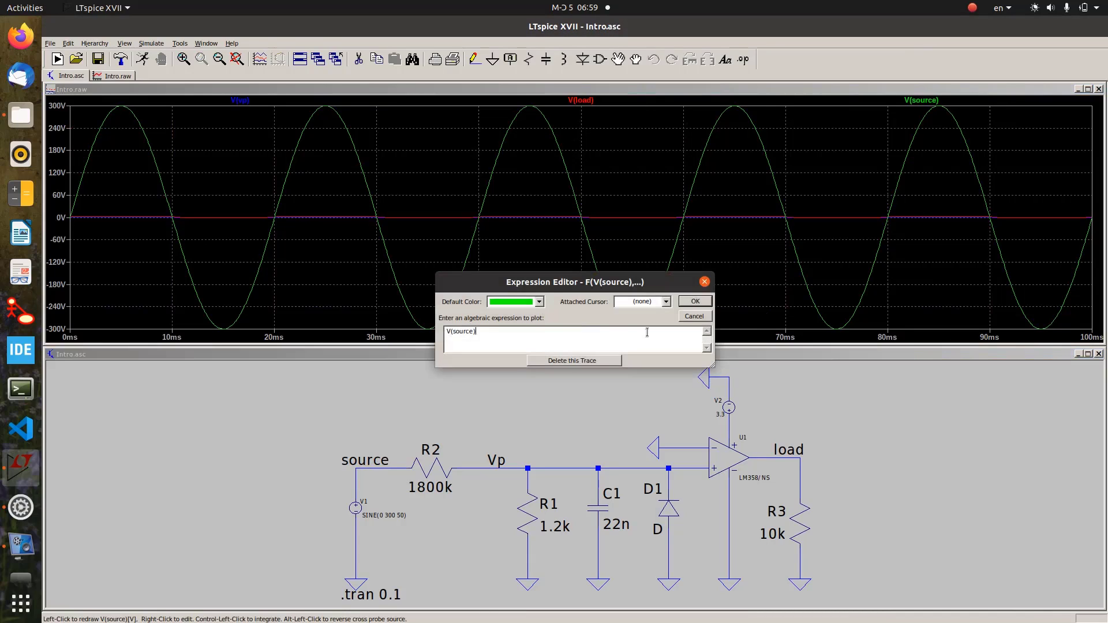
click(561, 362)
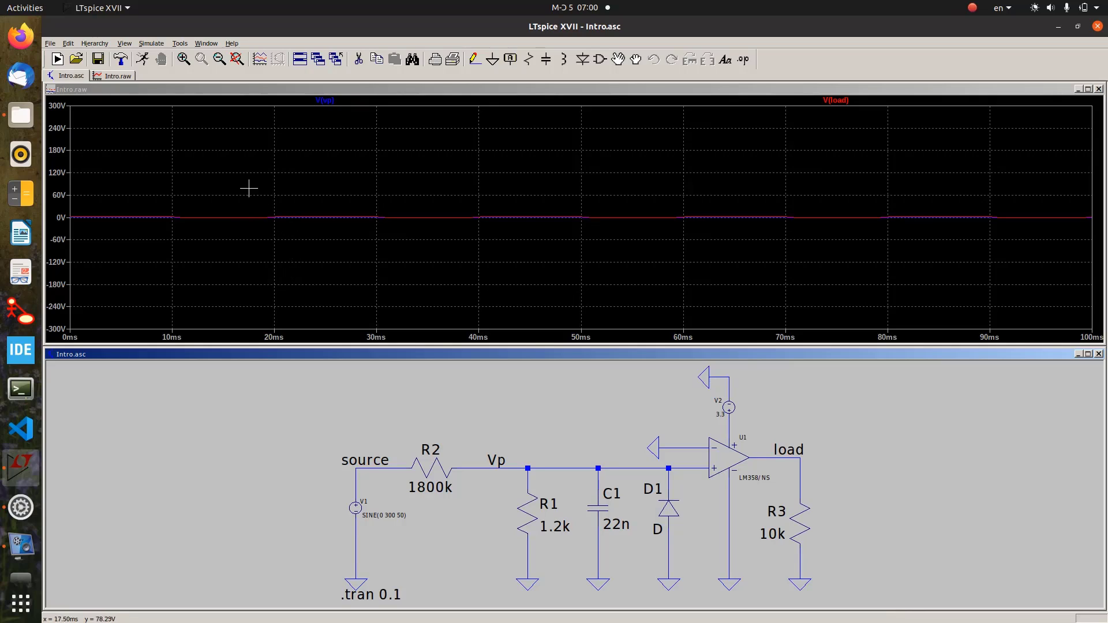
Set the V(vp) trace's default color to magenta and autorange the plot's vertical axis.
right_click(328, 102)
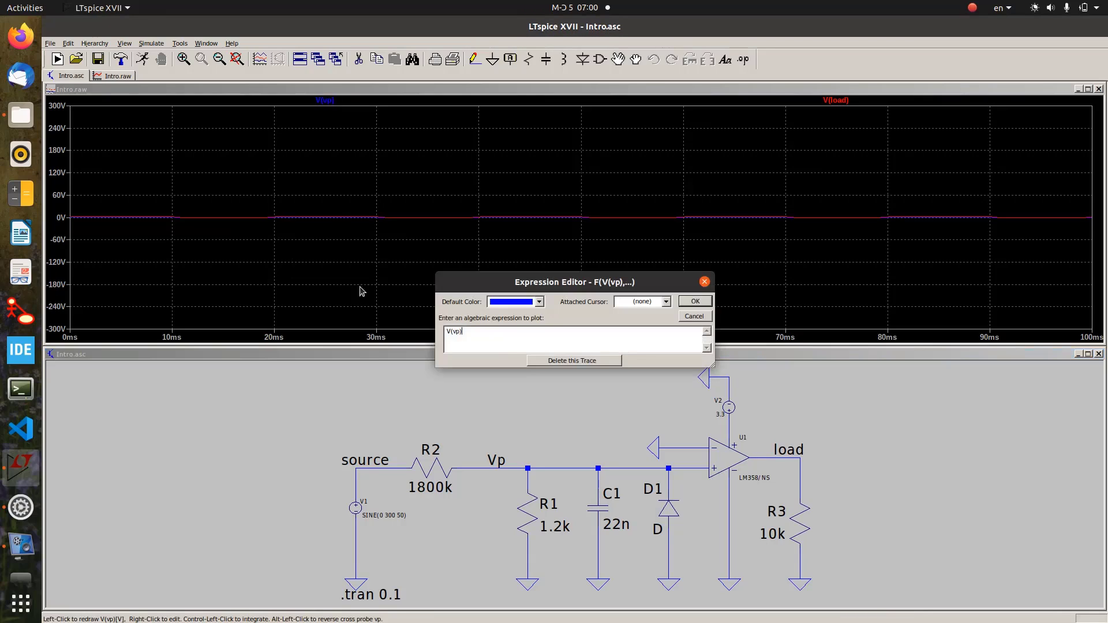
click(519, 303)
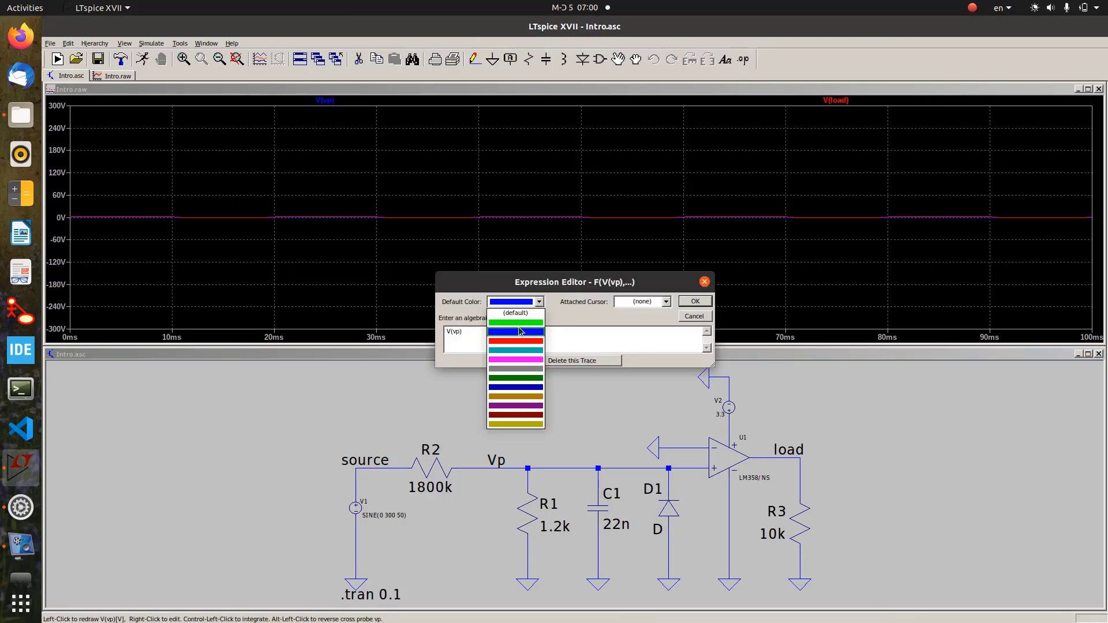
click(515, 359)
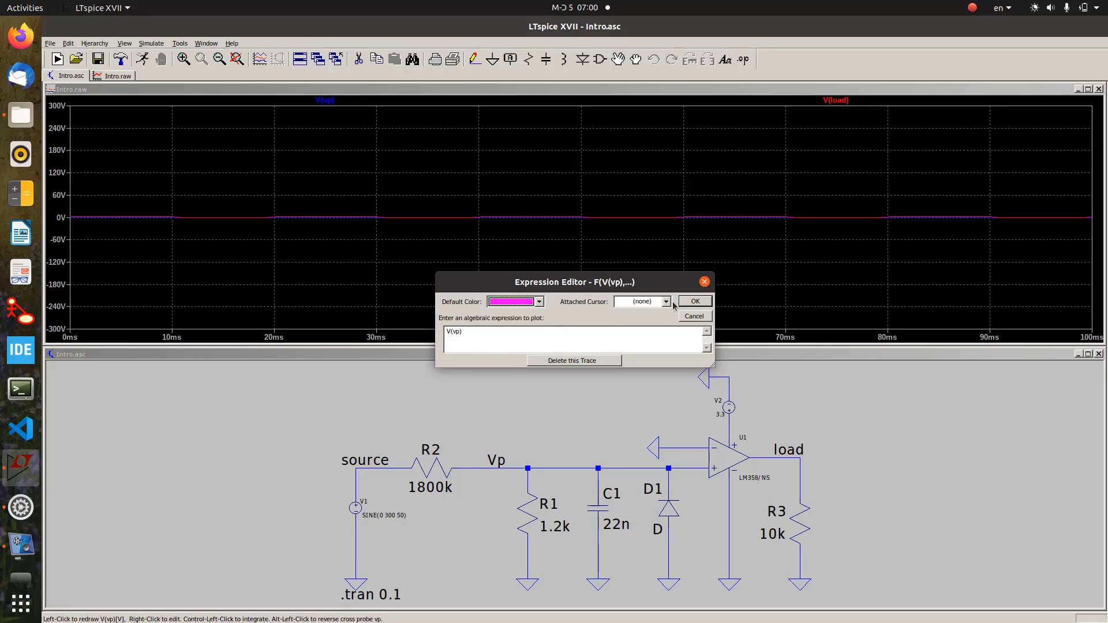
click(691, 304)
click(535, 188)
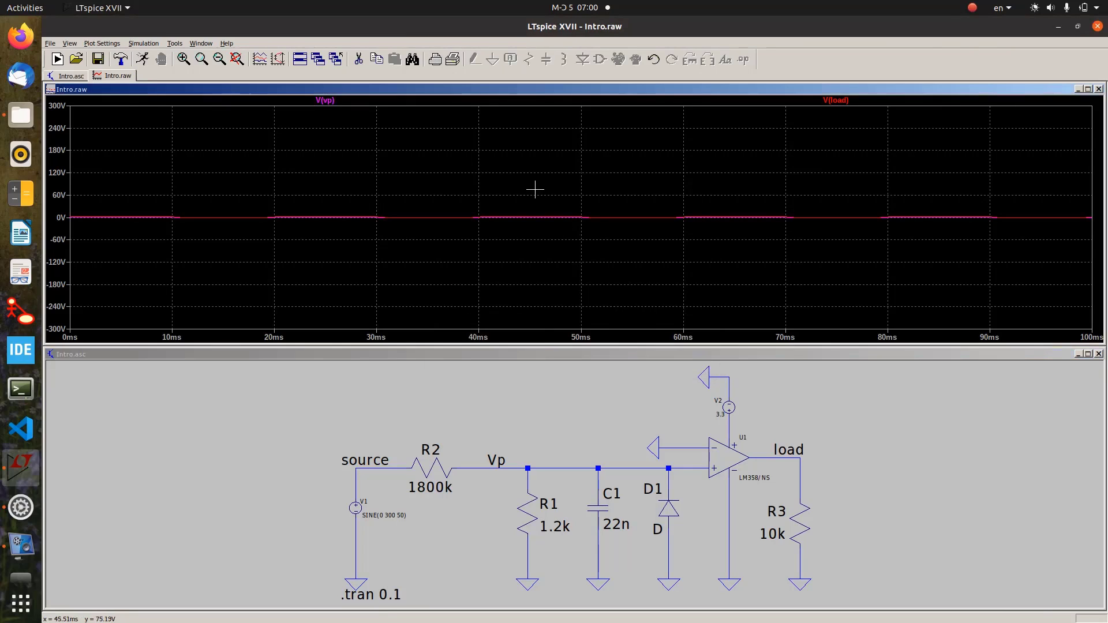
click(279, 58)
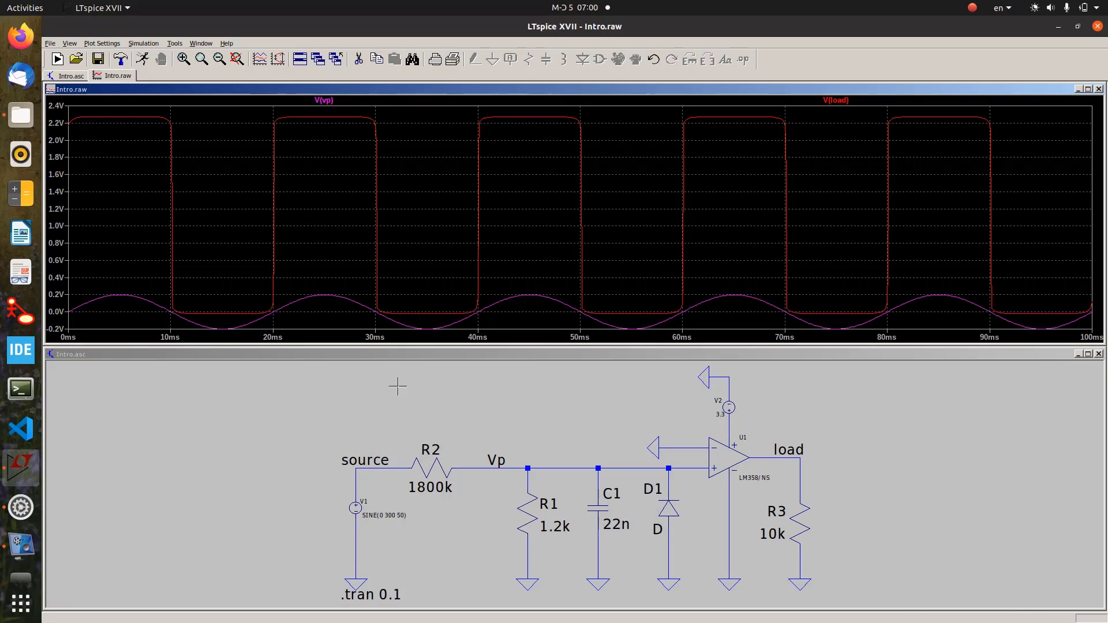
Delete the V(load) trace from the waveform plot.
click(377, 371)
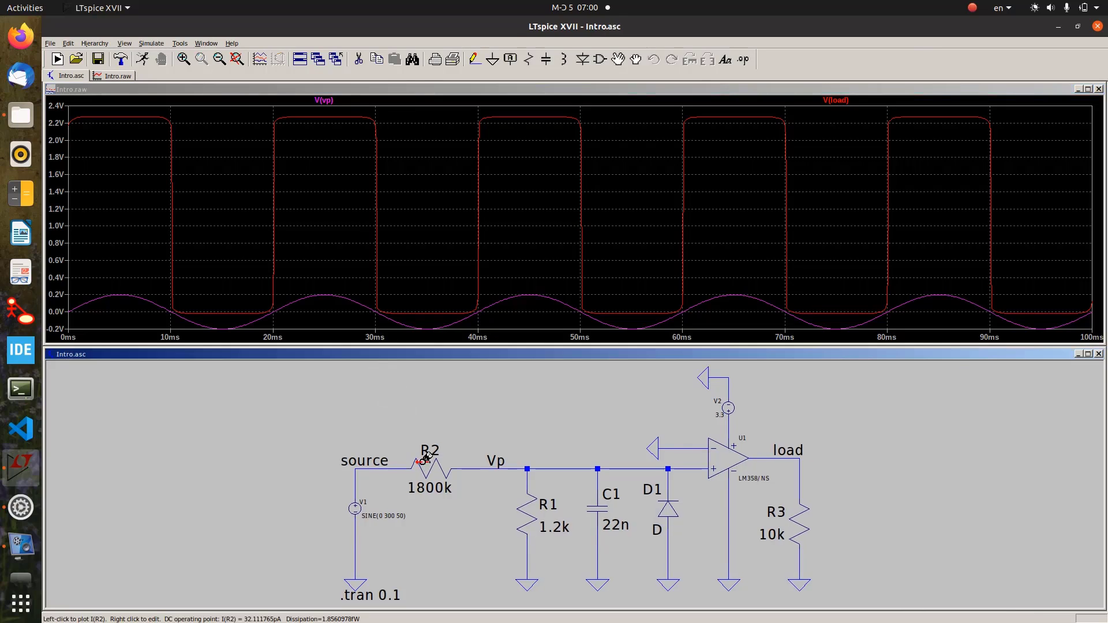
drag(269, 430, 275, 426)
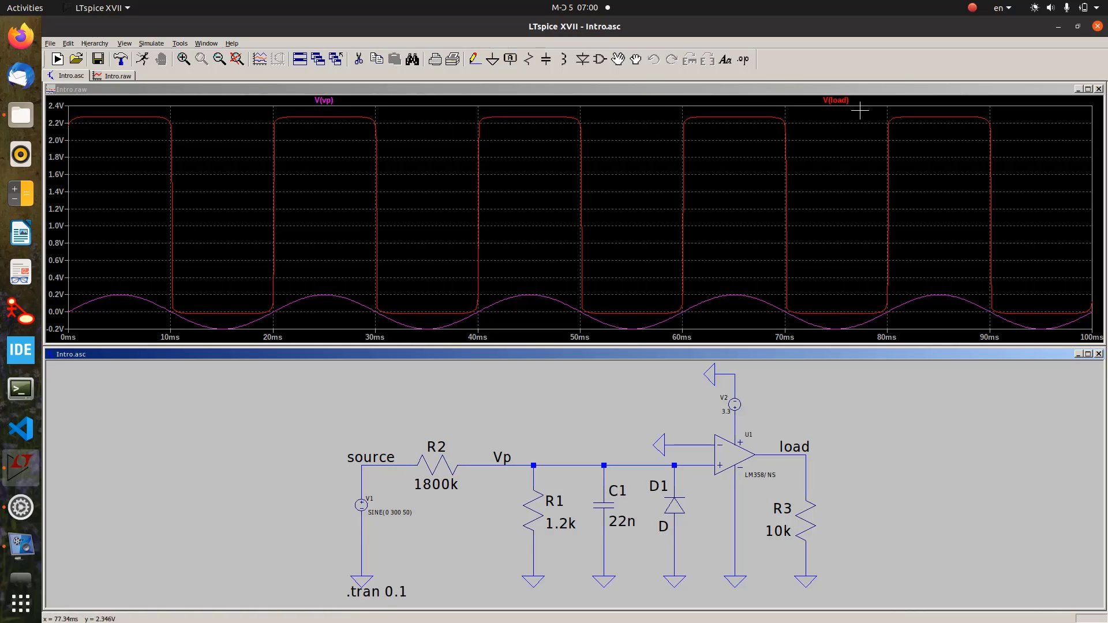
right_click(836, 101)
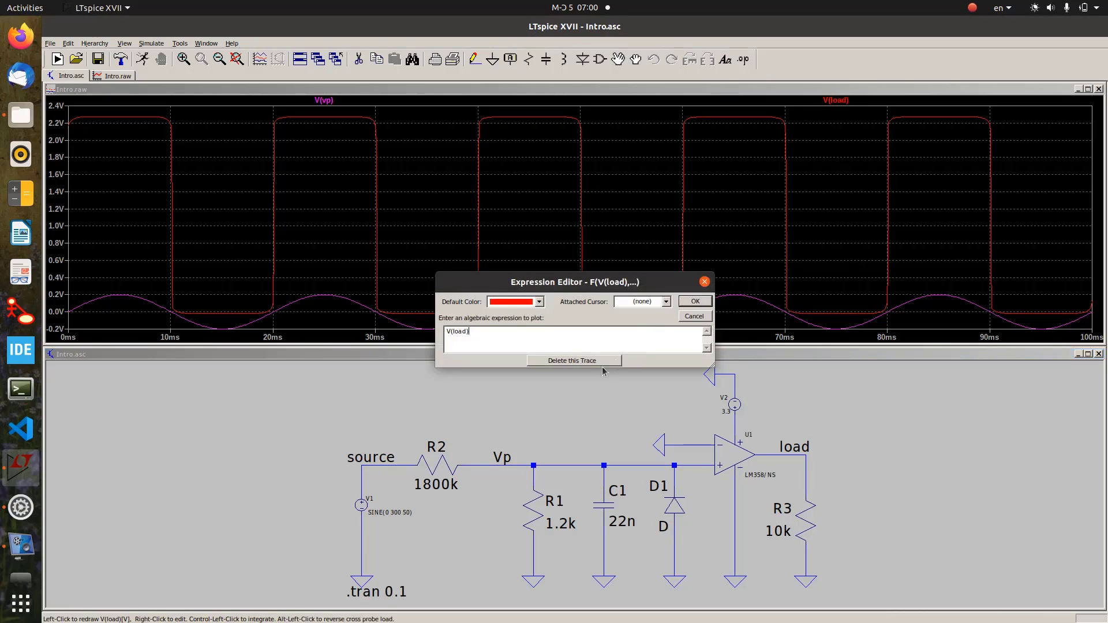
click(600, 362)
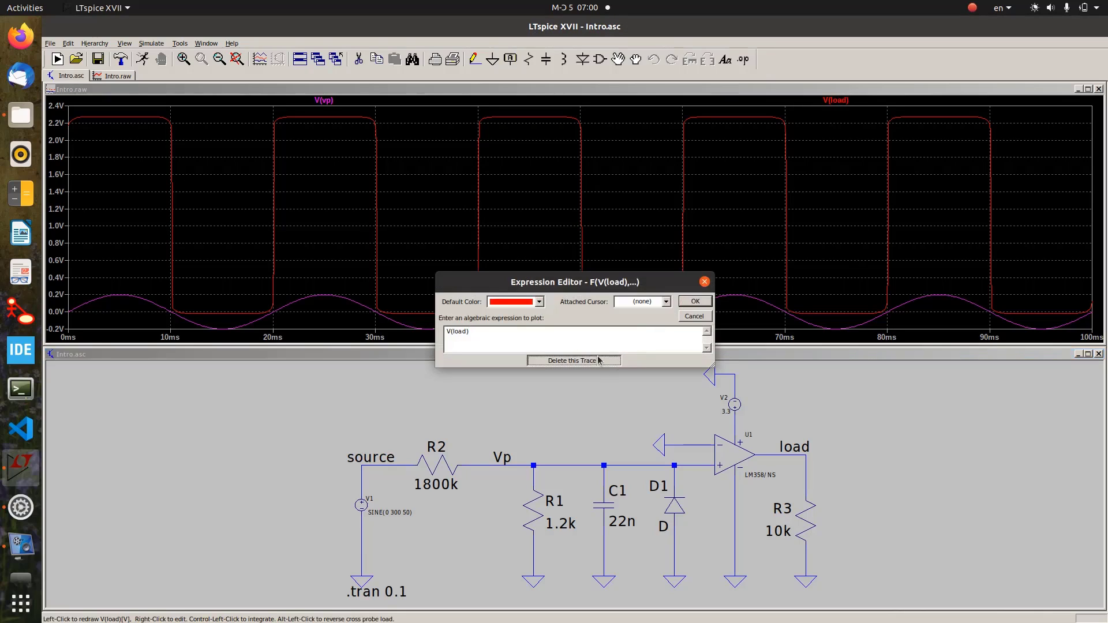
Plot the current through R2 and negate its trace expression to -I(R2).
click(433, 463)
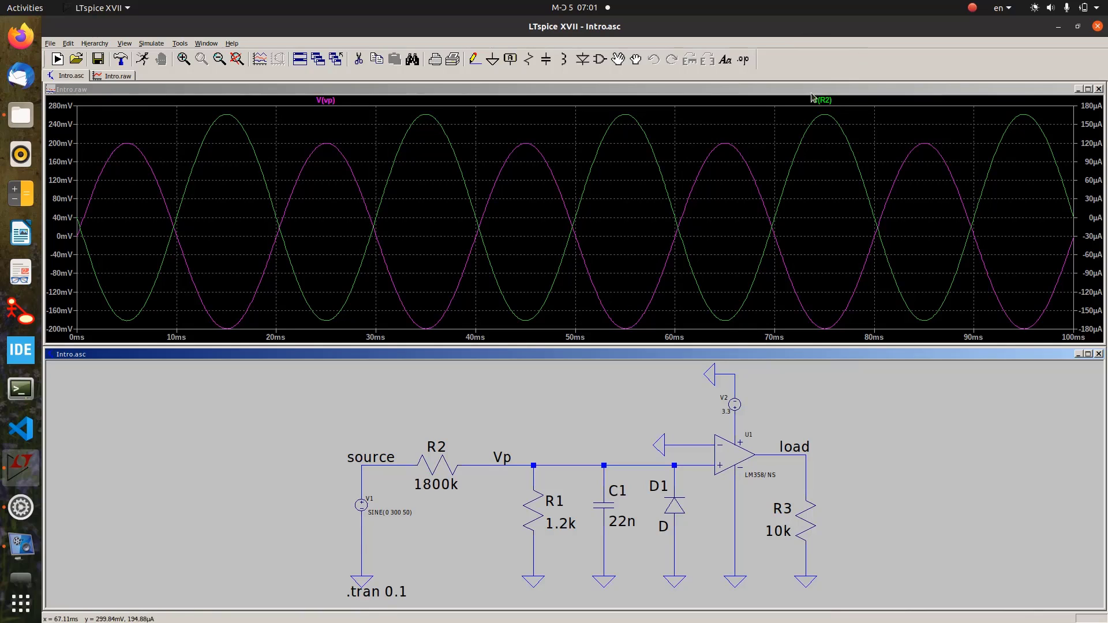
right_click(830, 100)
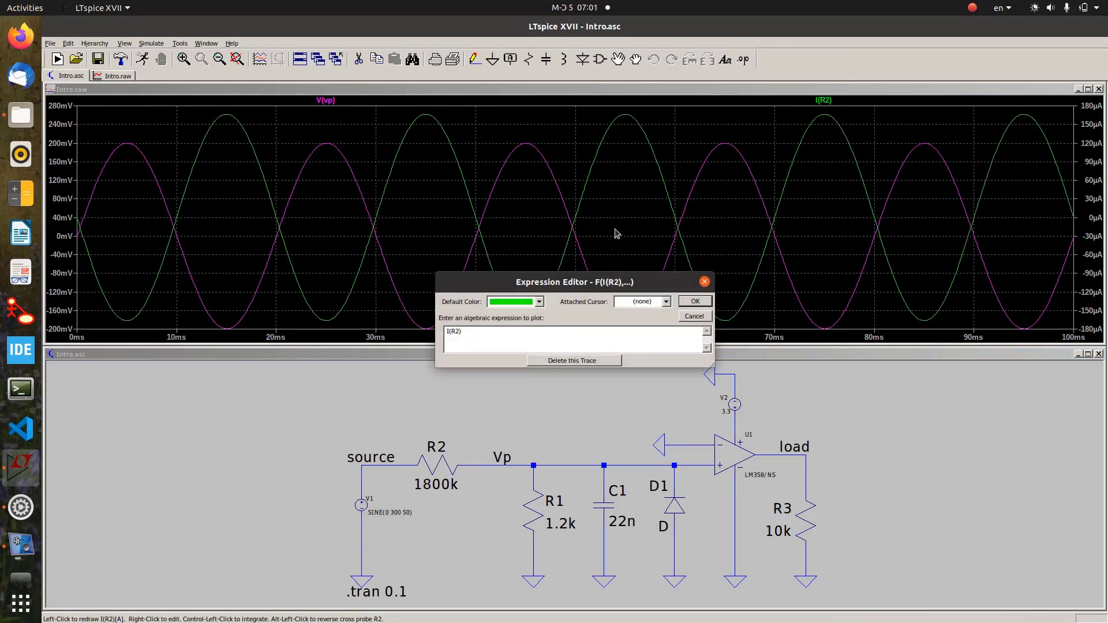
key(Left)
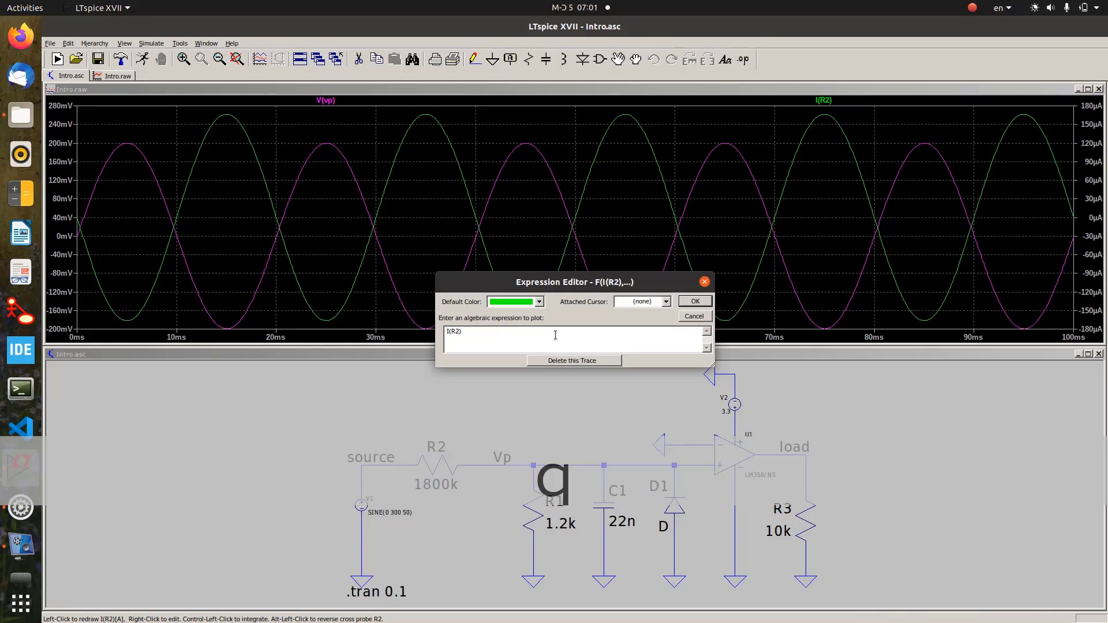
text(-)
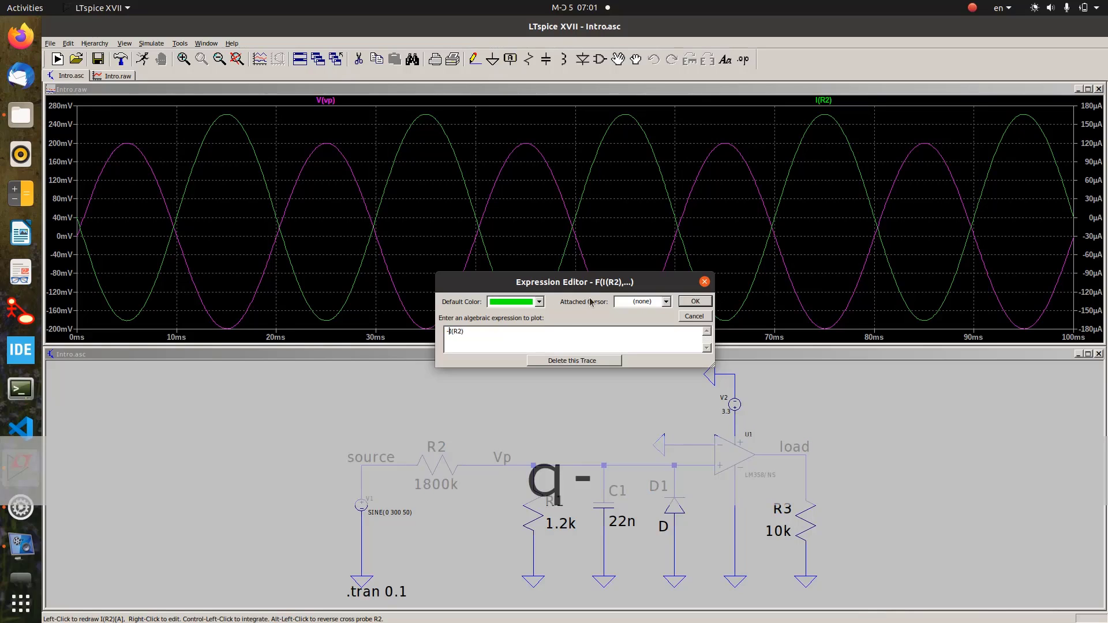
click(694, 302)
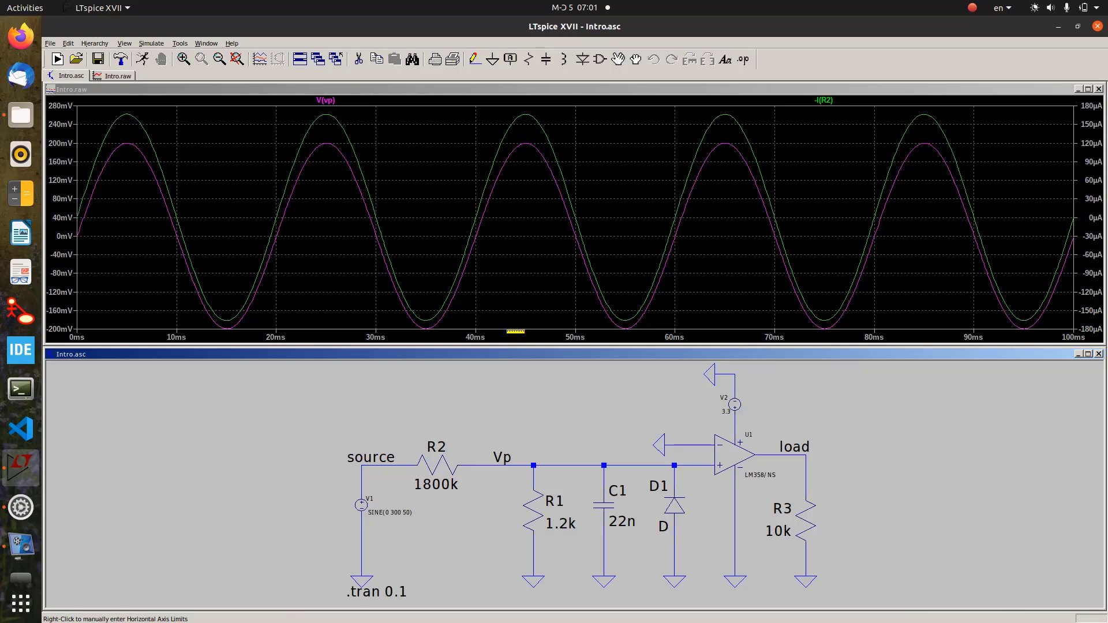
Delete the V(vp) trace from the plot and autorange the vertical axis.
right_click(329, 100)
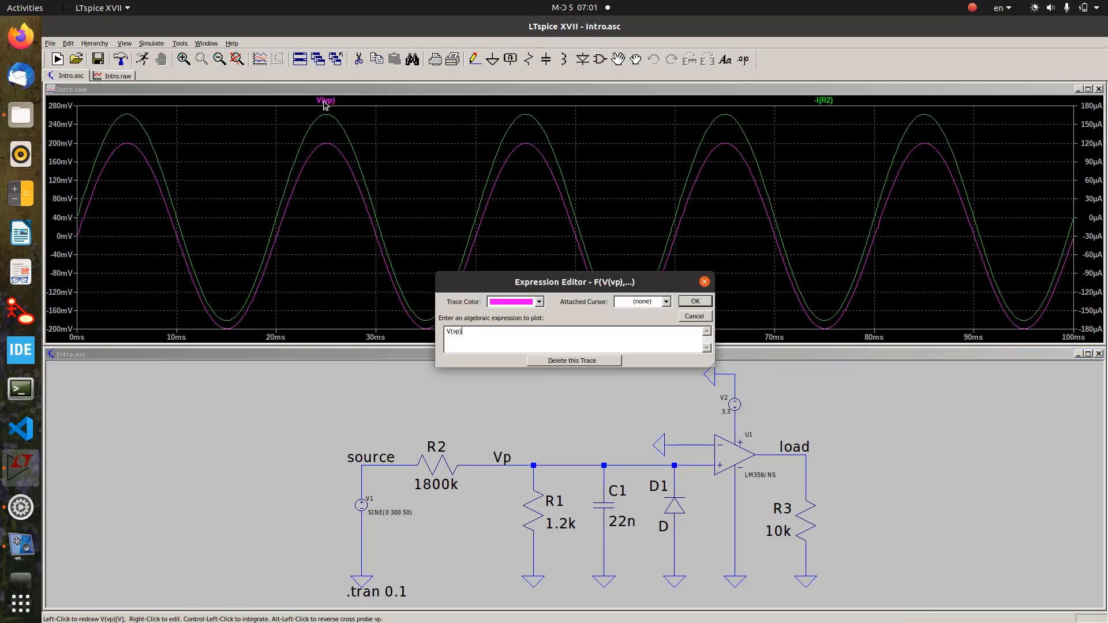
click(587, 362)
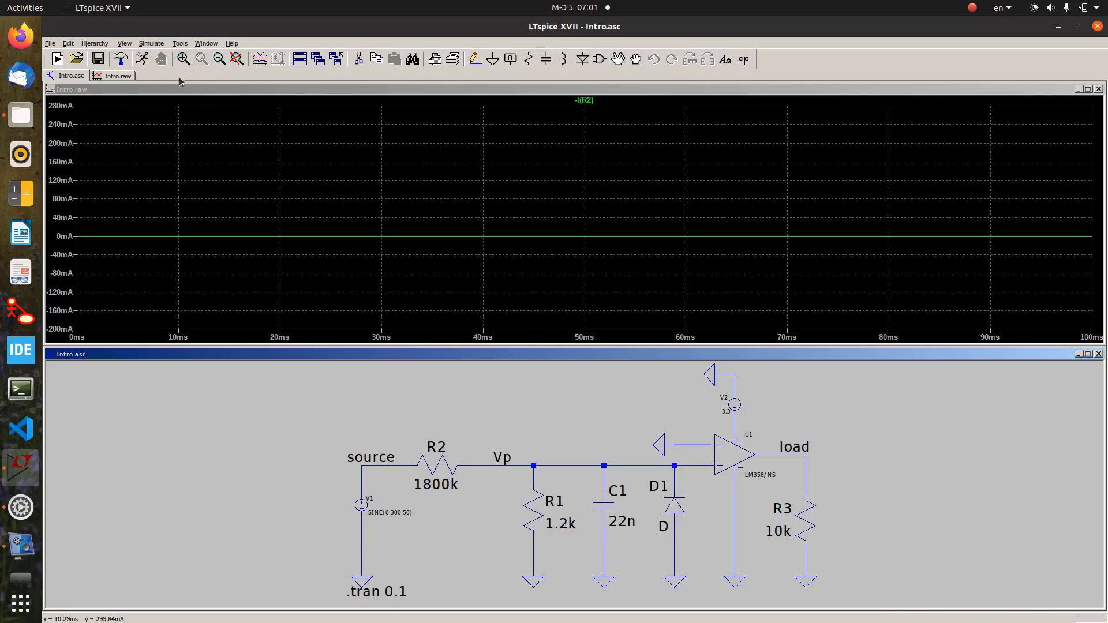
click(359, 160)
click(280, 60)
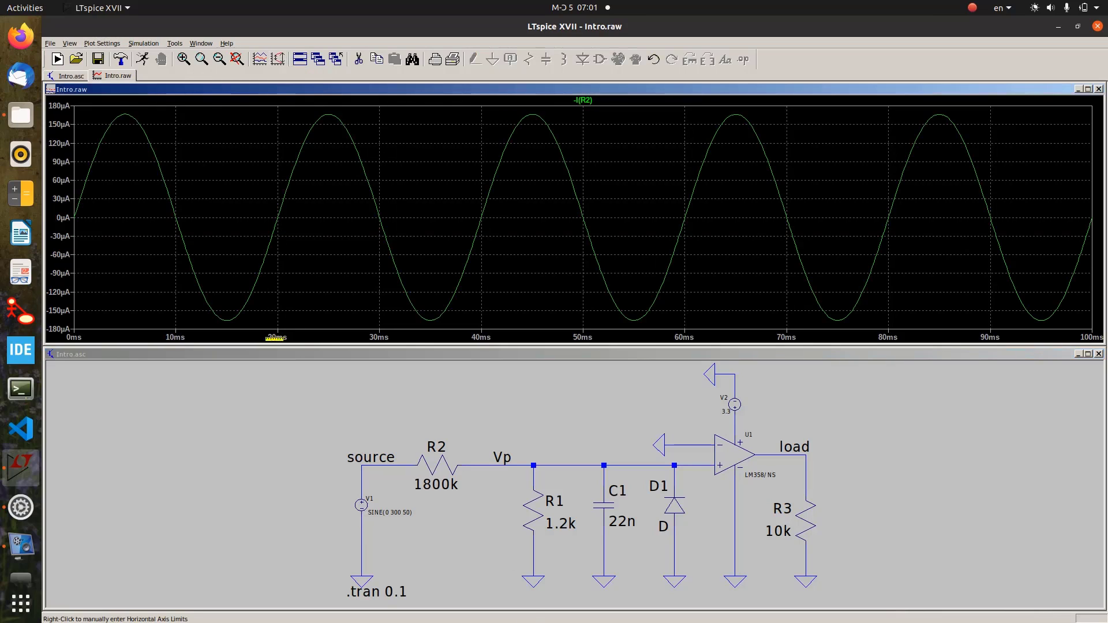
Start adding a new trace to the waveform plot with the expression V(source)-.
click(409, 404)
right_click(417, 174)
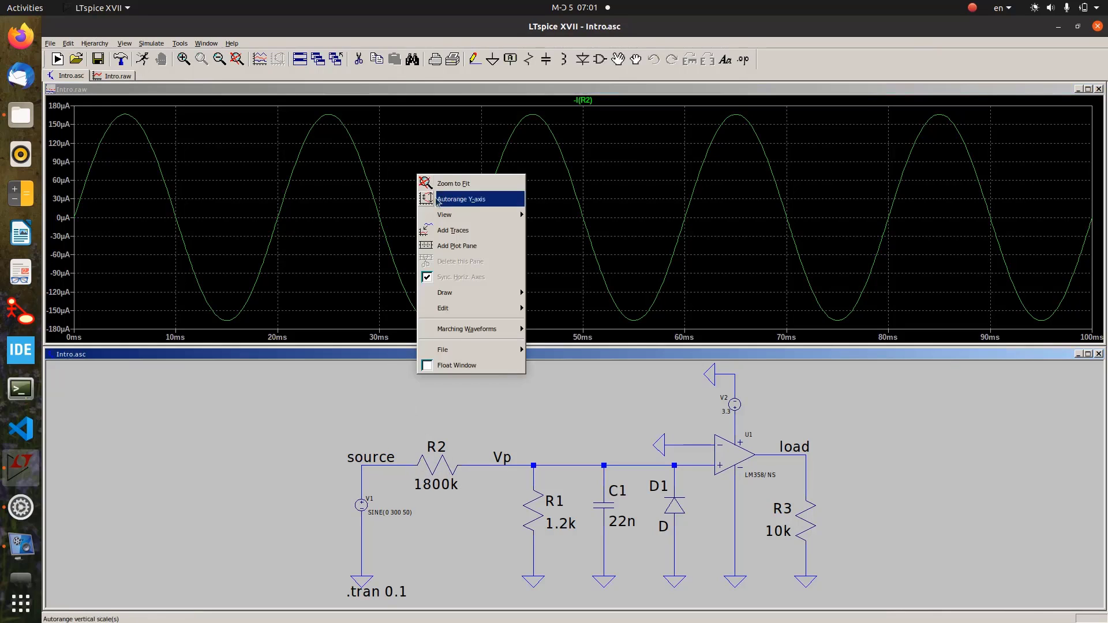
click(453, 231)
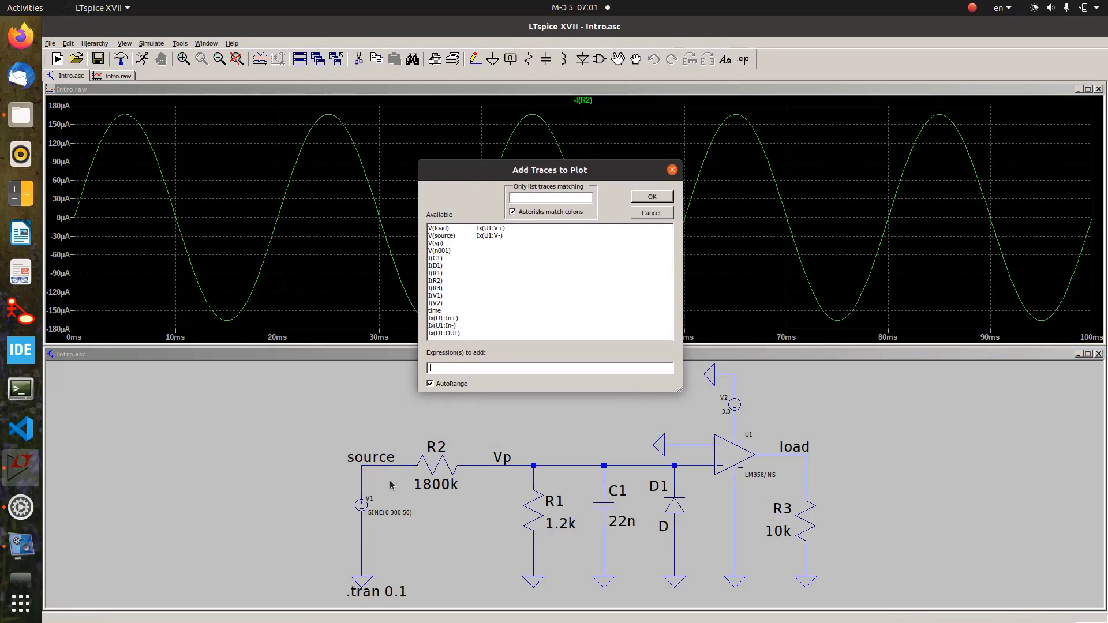
click(458, 235)
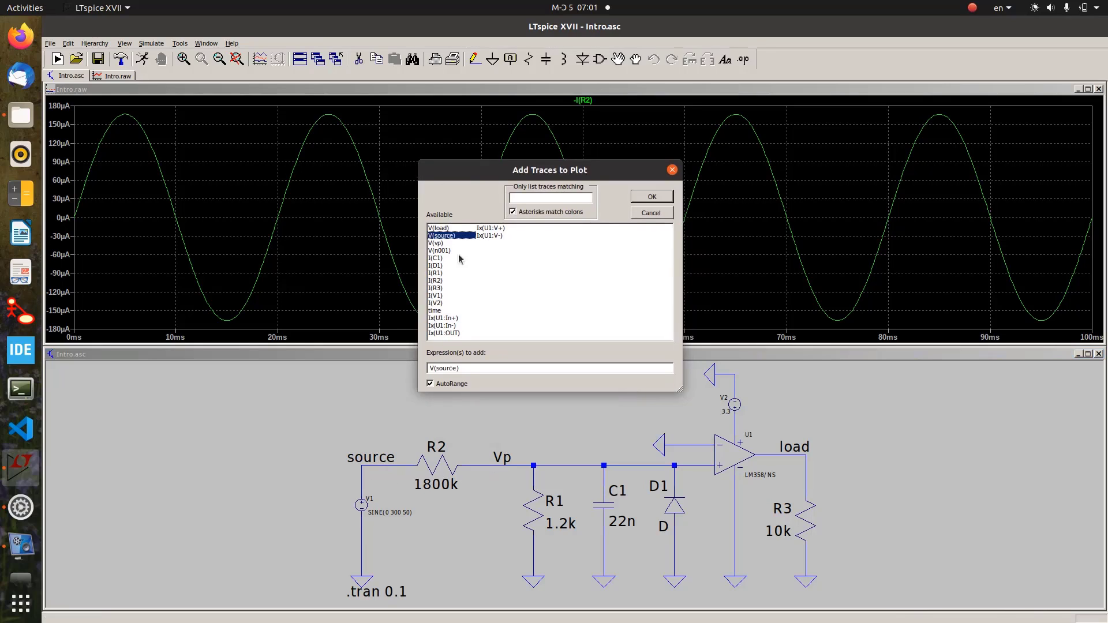
click(475, 369)
text(-)
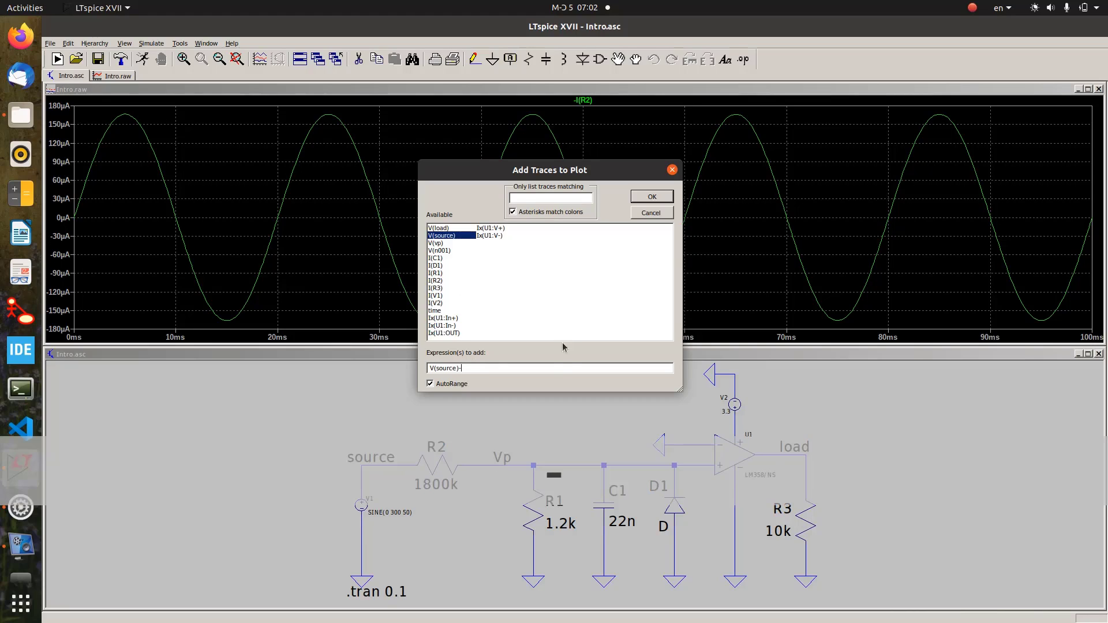
click(444, 250)
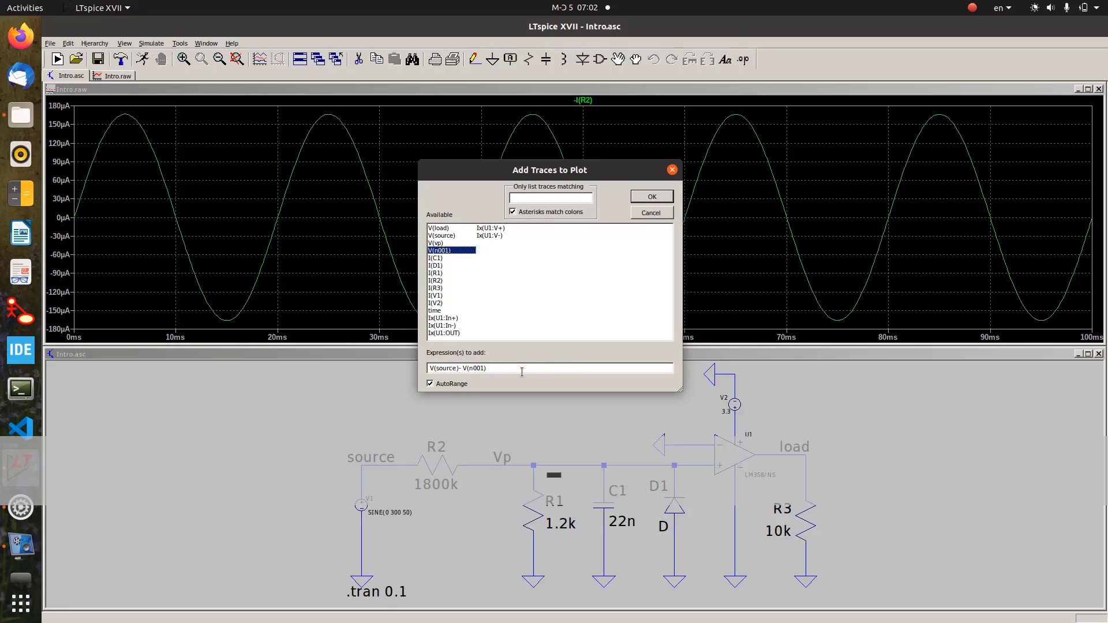
key(BackSpace)
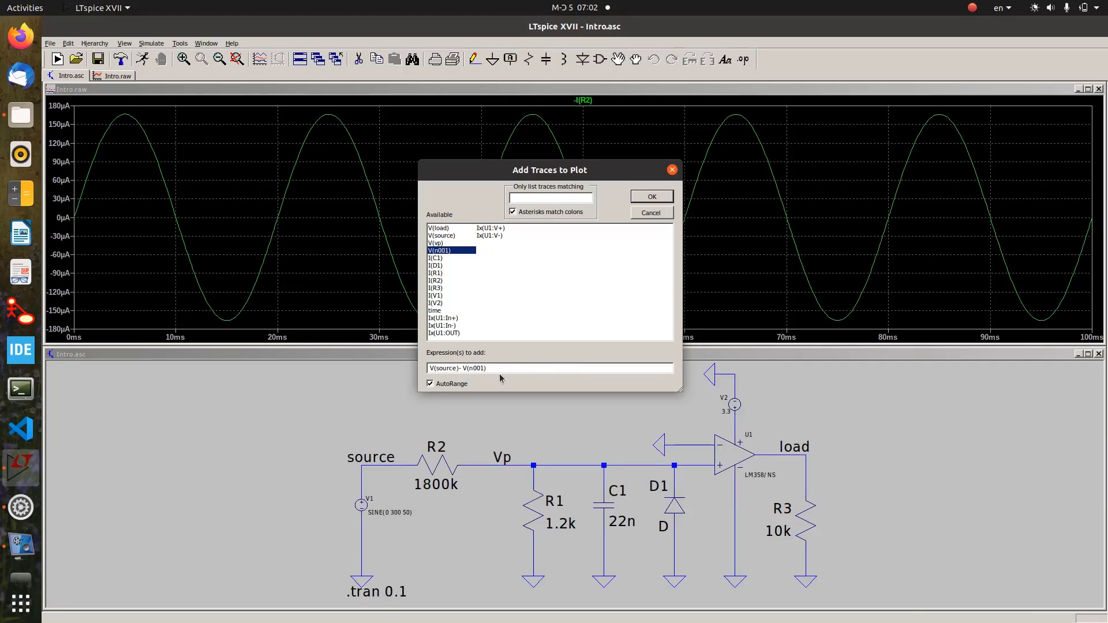
key(BackSpace)
key(BackSpace)
key(BackSpace)
key(BackSpace)
key(BackSpace)
key(BackSpace)
key(BackSpace)
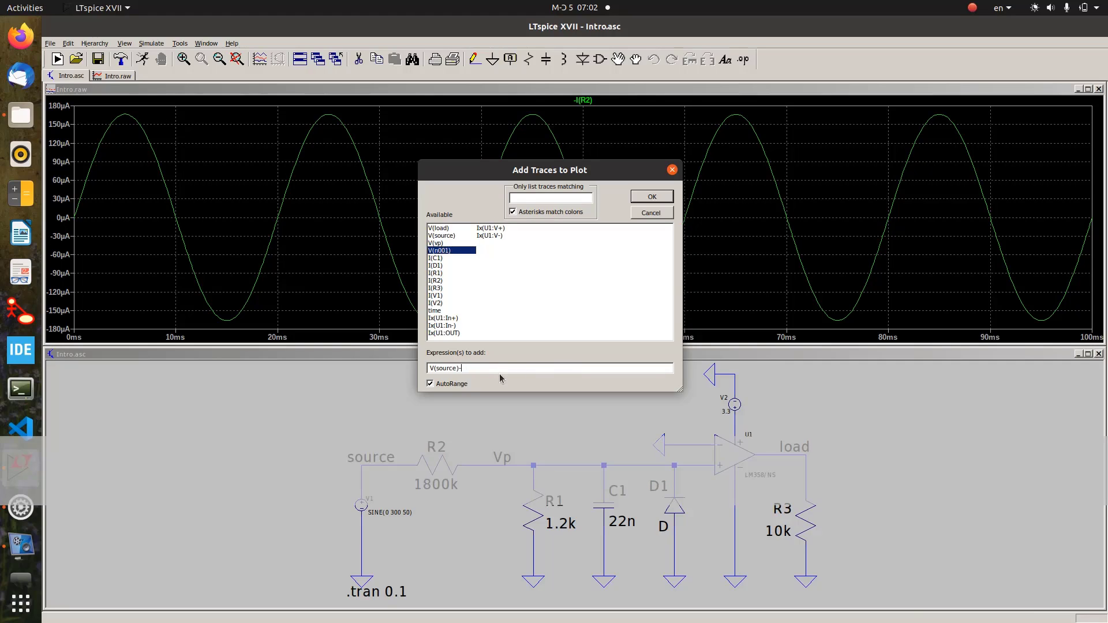
Complete the new trace's expression as (V(source)-V(vp))*-I(R2) and add it to the plot.
click(436, 243)
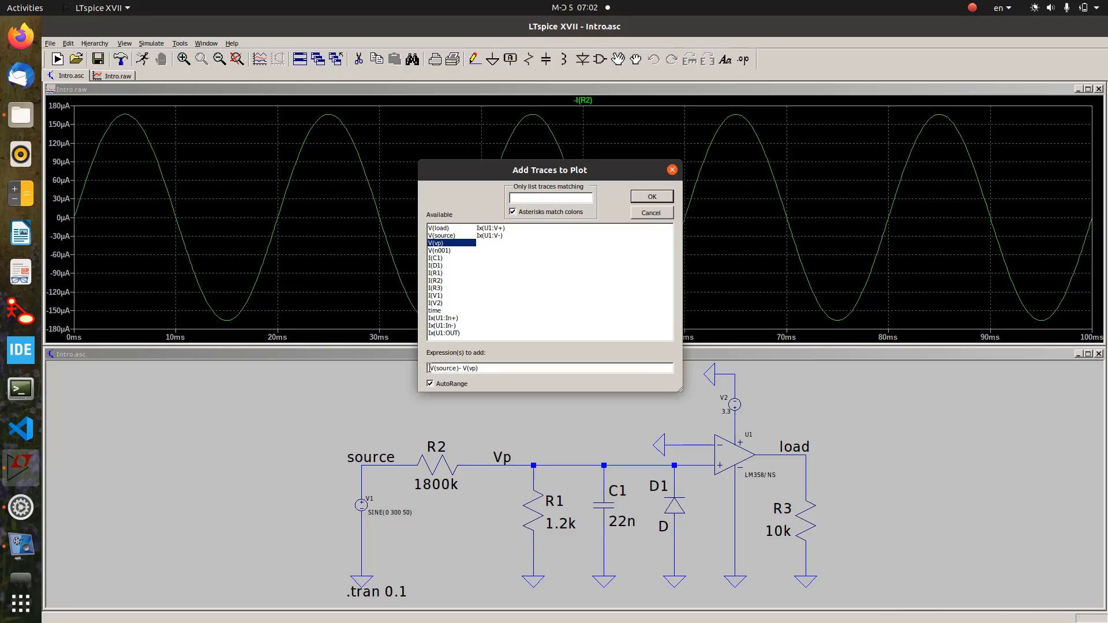
text((vp)
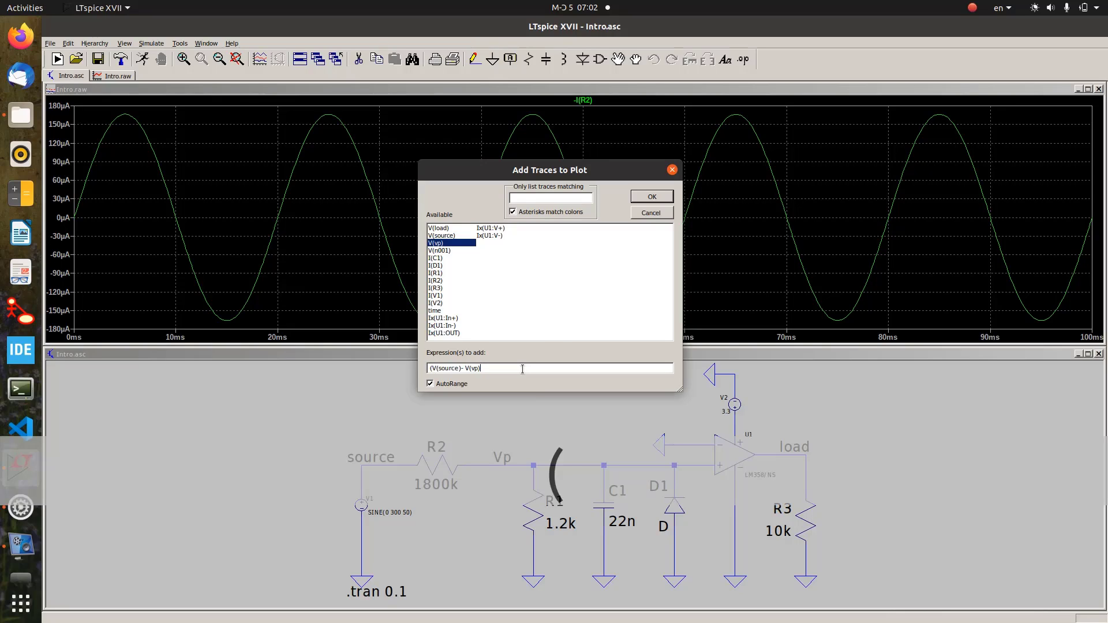
text()))
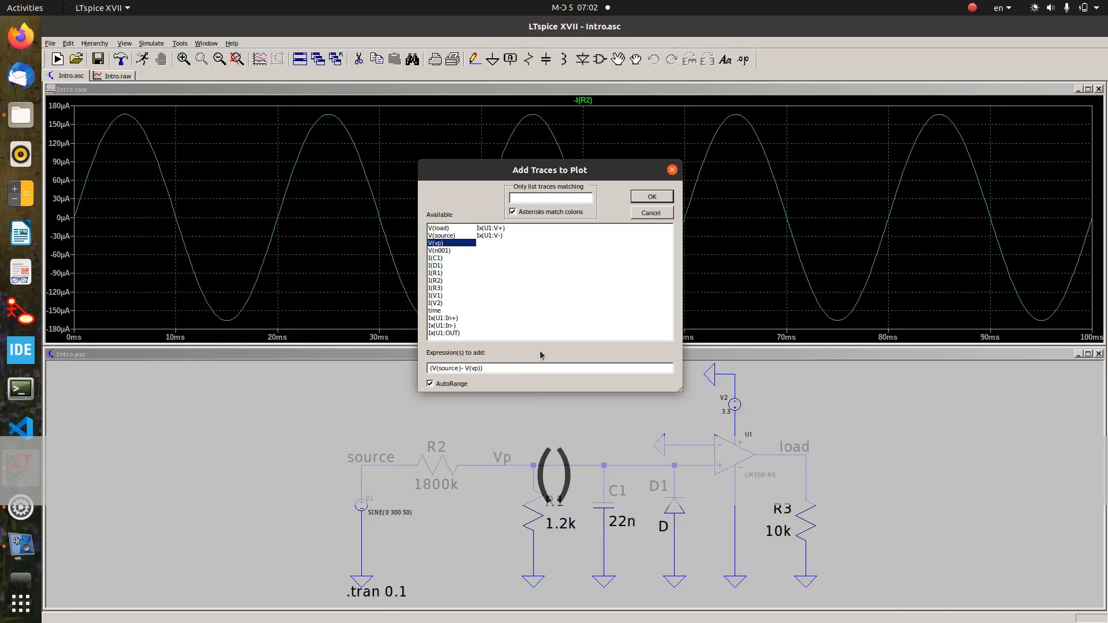
text(*)
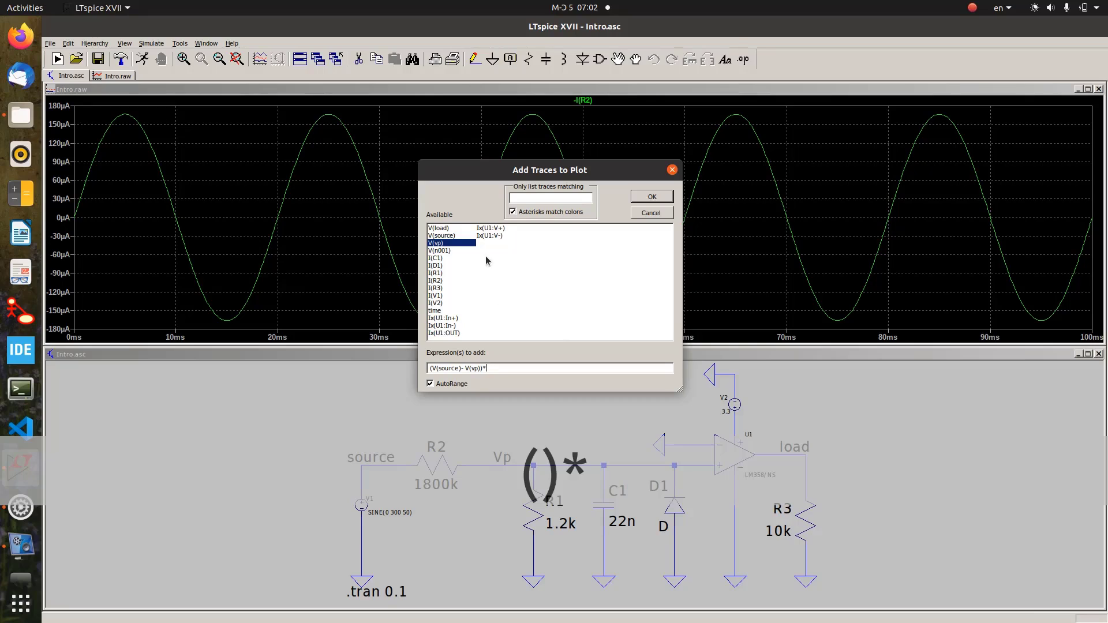
click(436, 281)
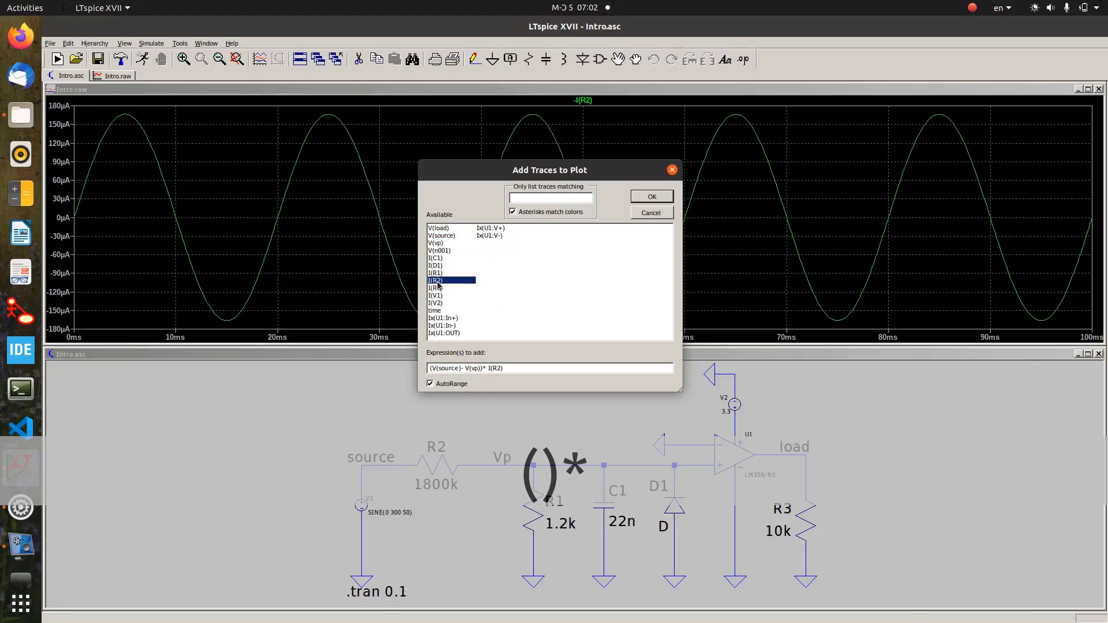
click(487, 366)
text(-)
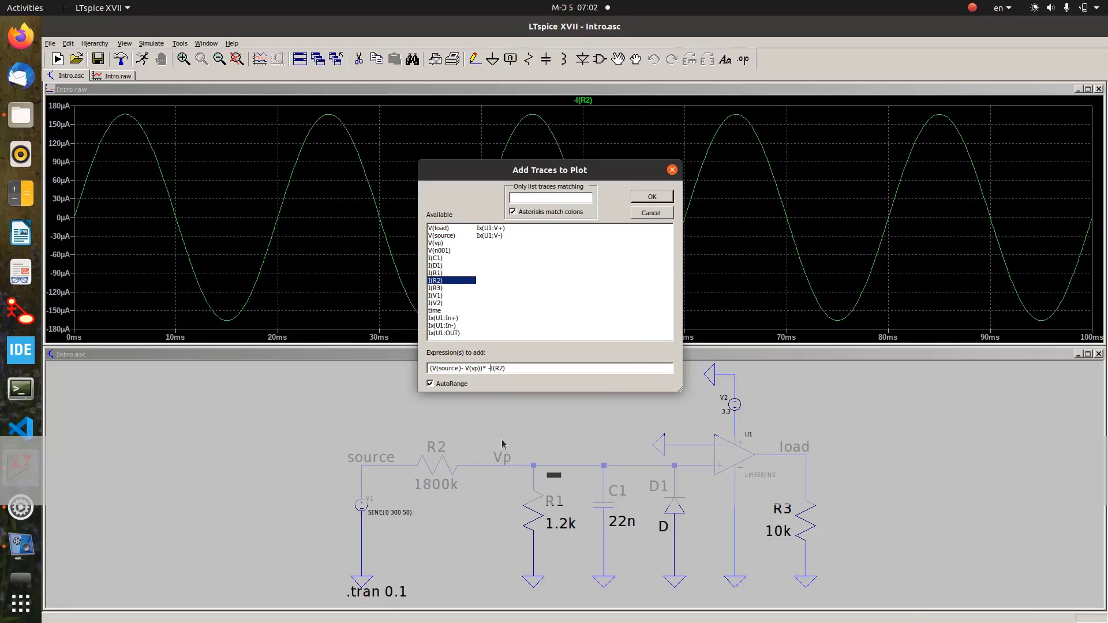
click(651, 197)
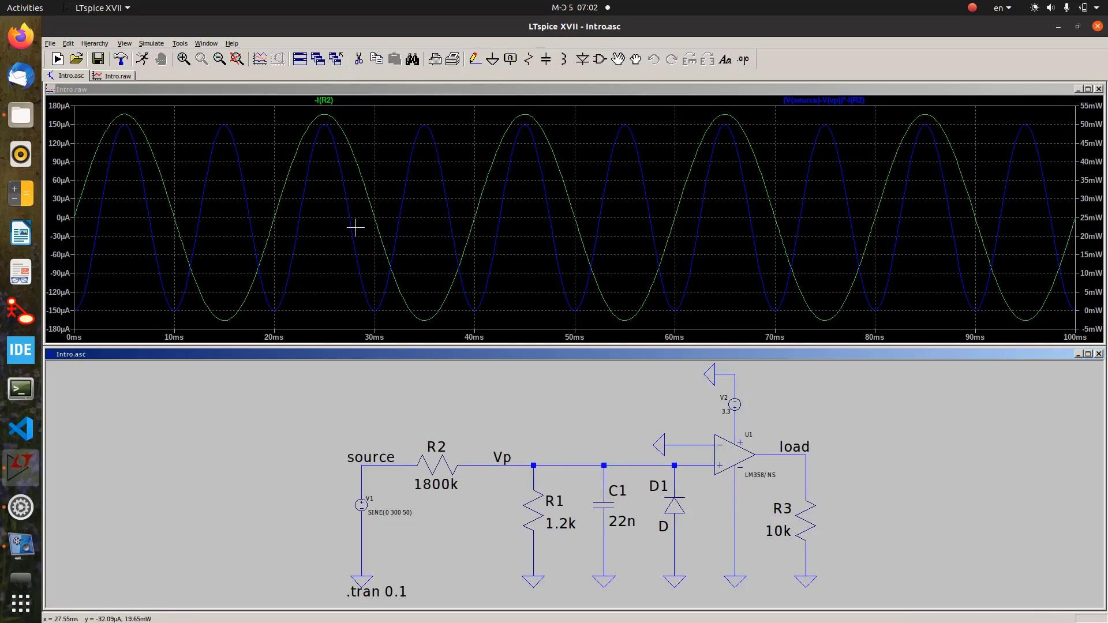
Delete the -I(R2) trace, keeping the power expression, and autorange the plot's vertical axis.
right_click(327, 102)
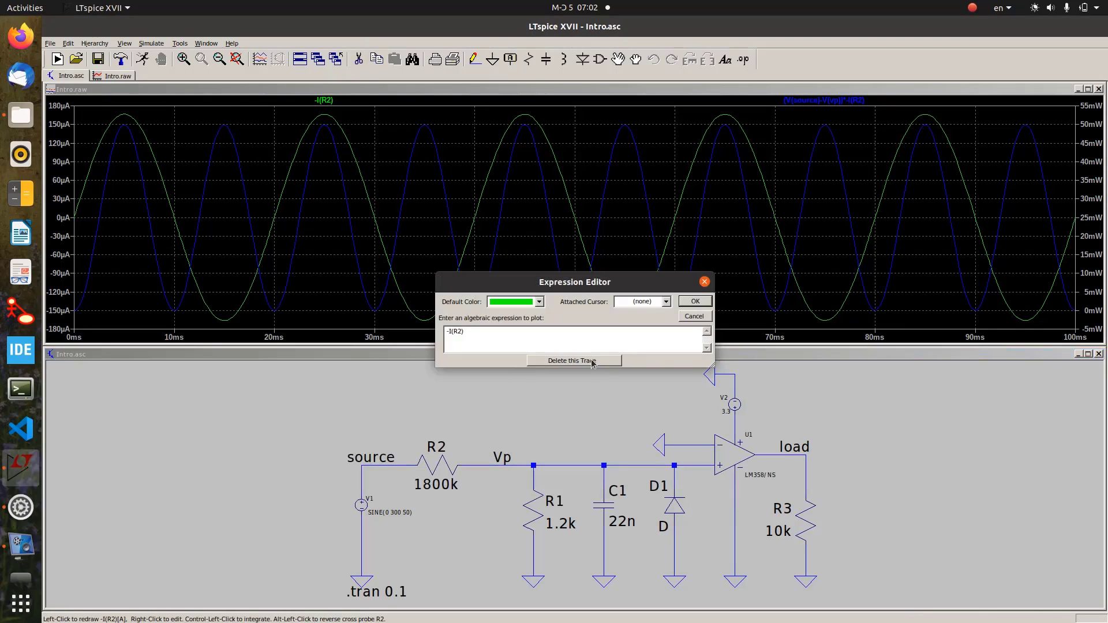
click(594, 362)
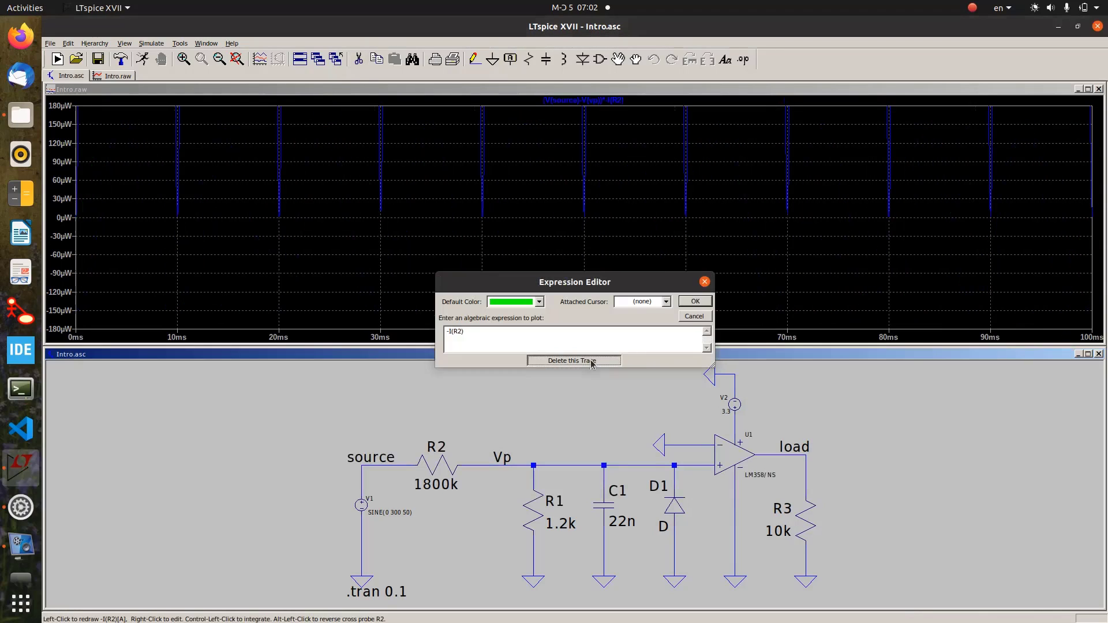
click(245, 134)
click(277, 59)
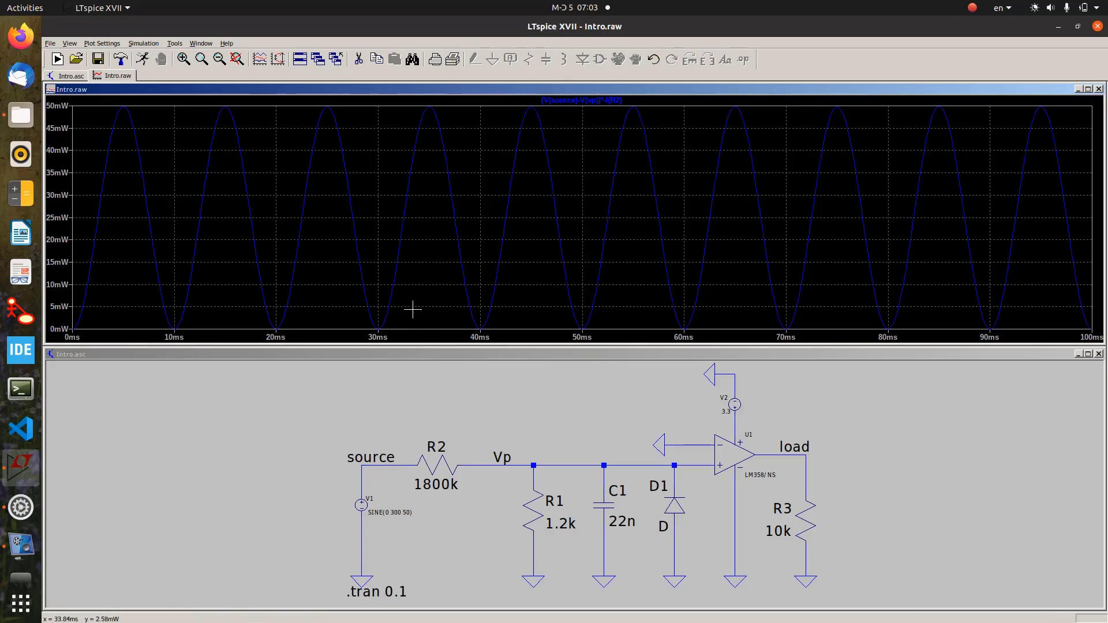
Add a second plot pane and plot the source net's voltage in it.
right_click(424, 232)
click(430, 303)
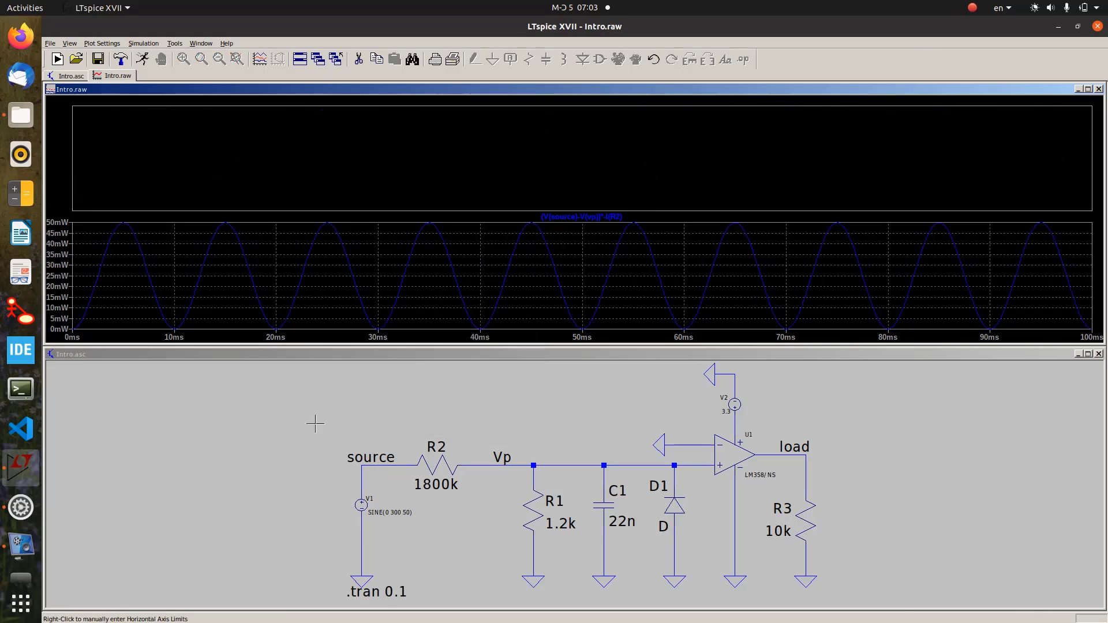
click(352, 479)
click(372, 466)
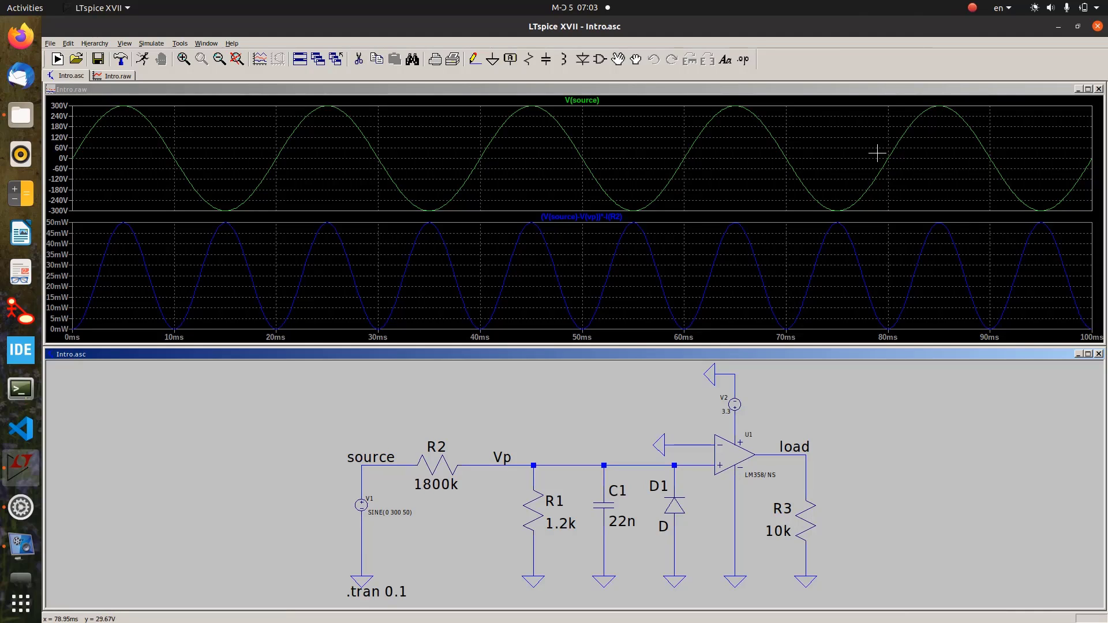
click(974, 7)
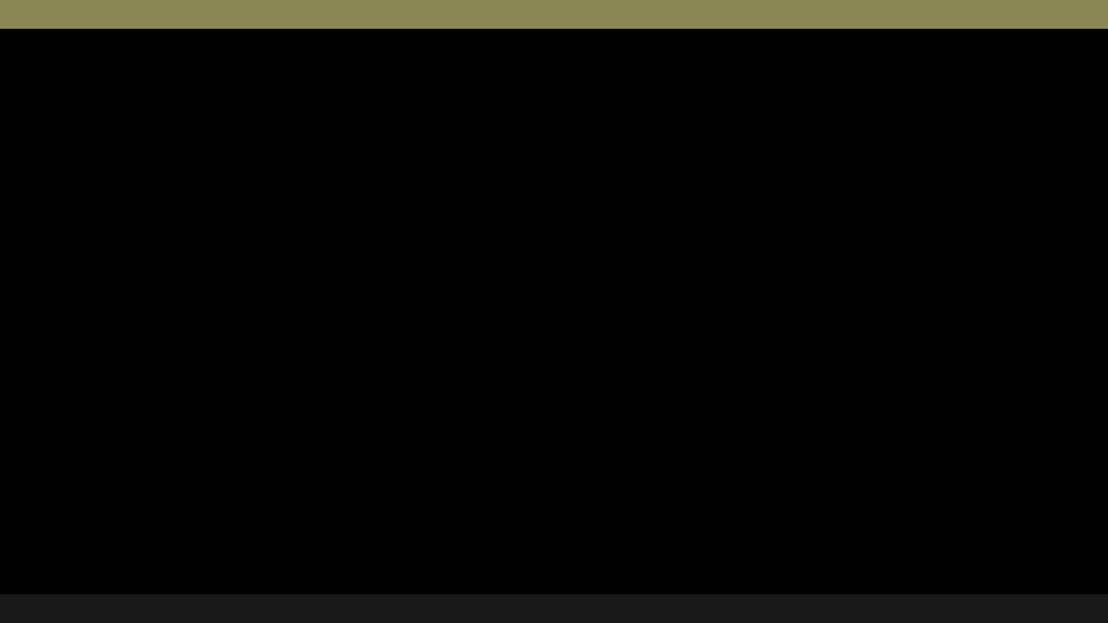